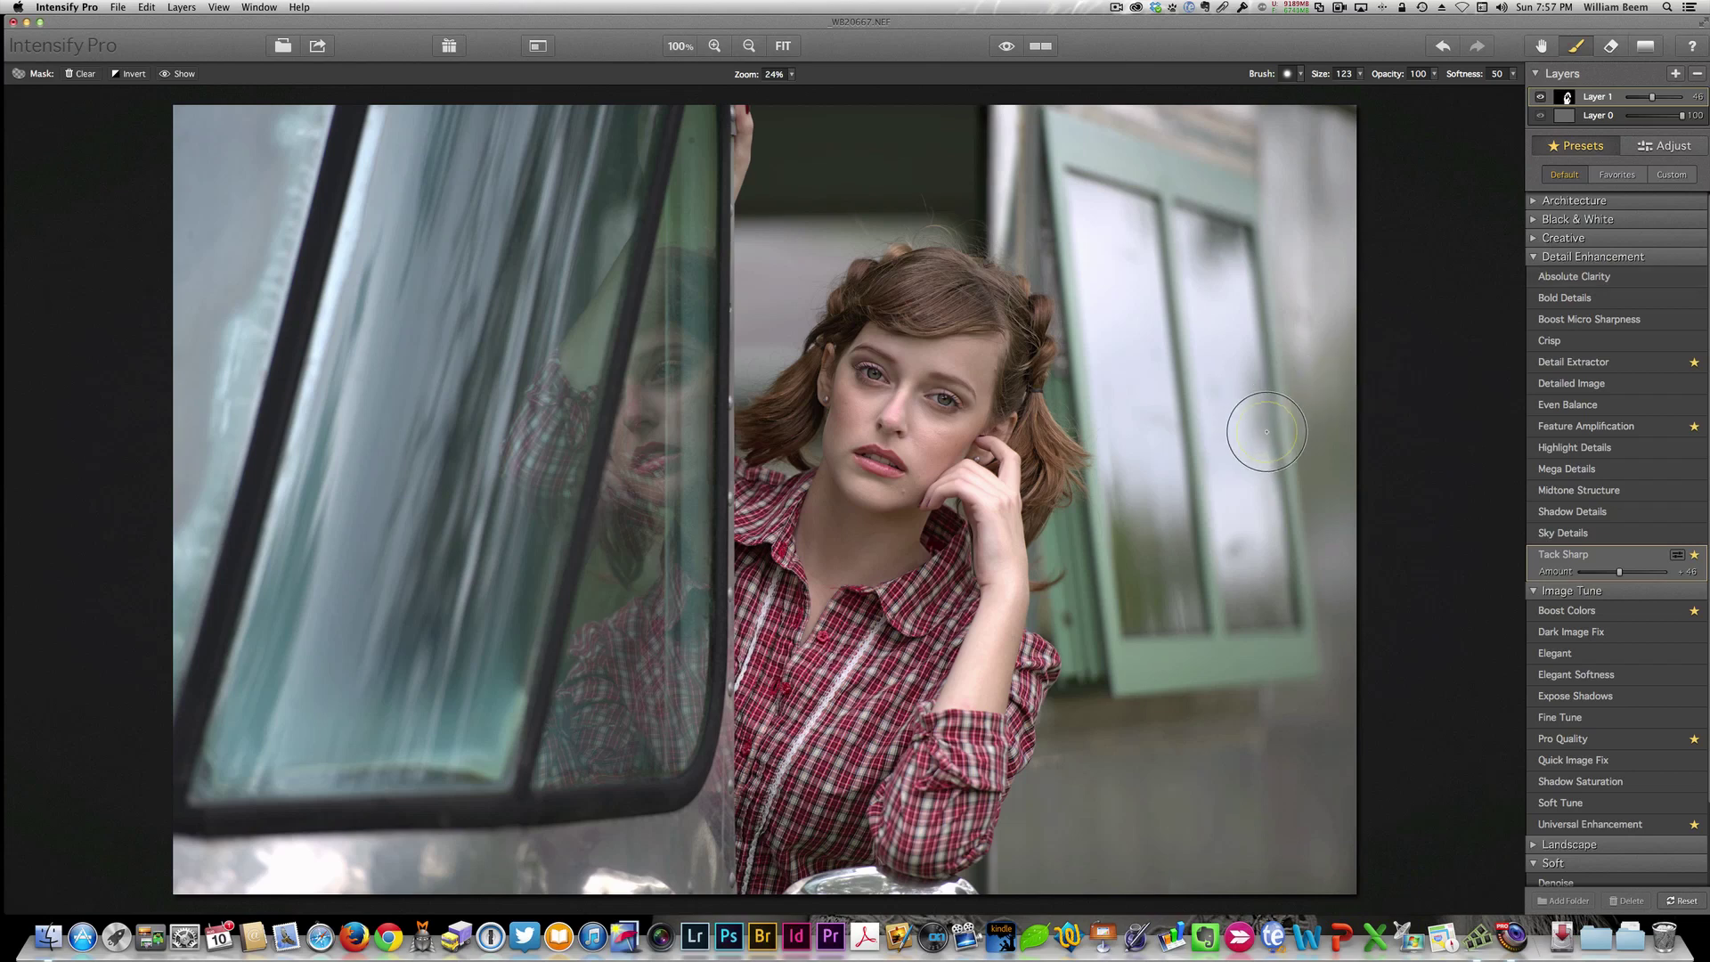
Compare the edited portrait with its original version.
key("backslash")
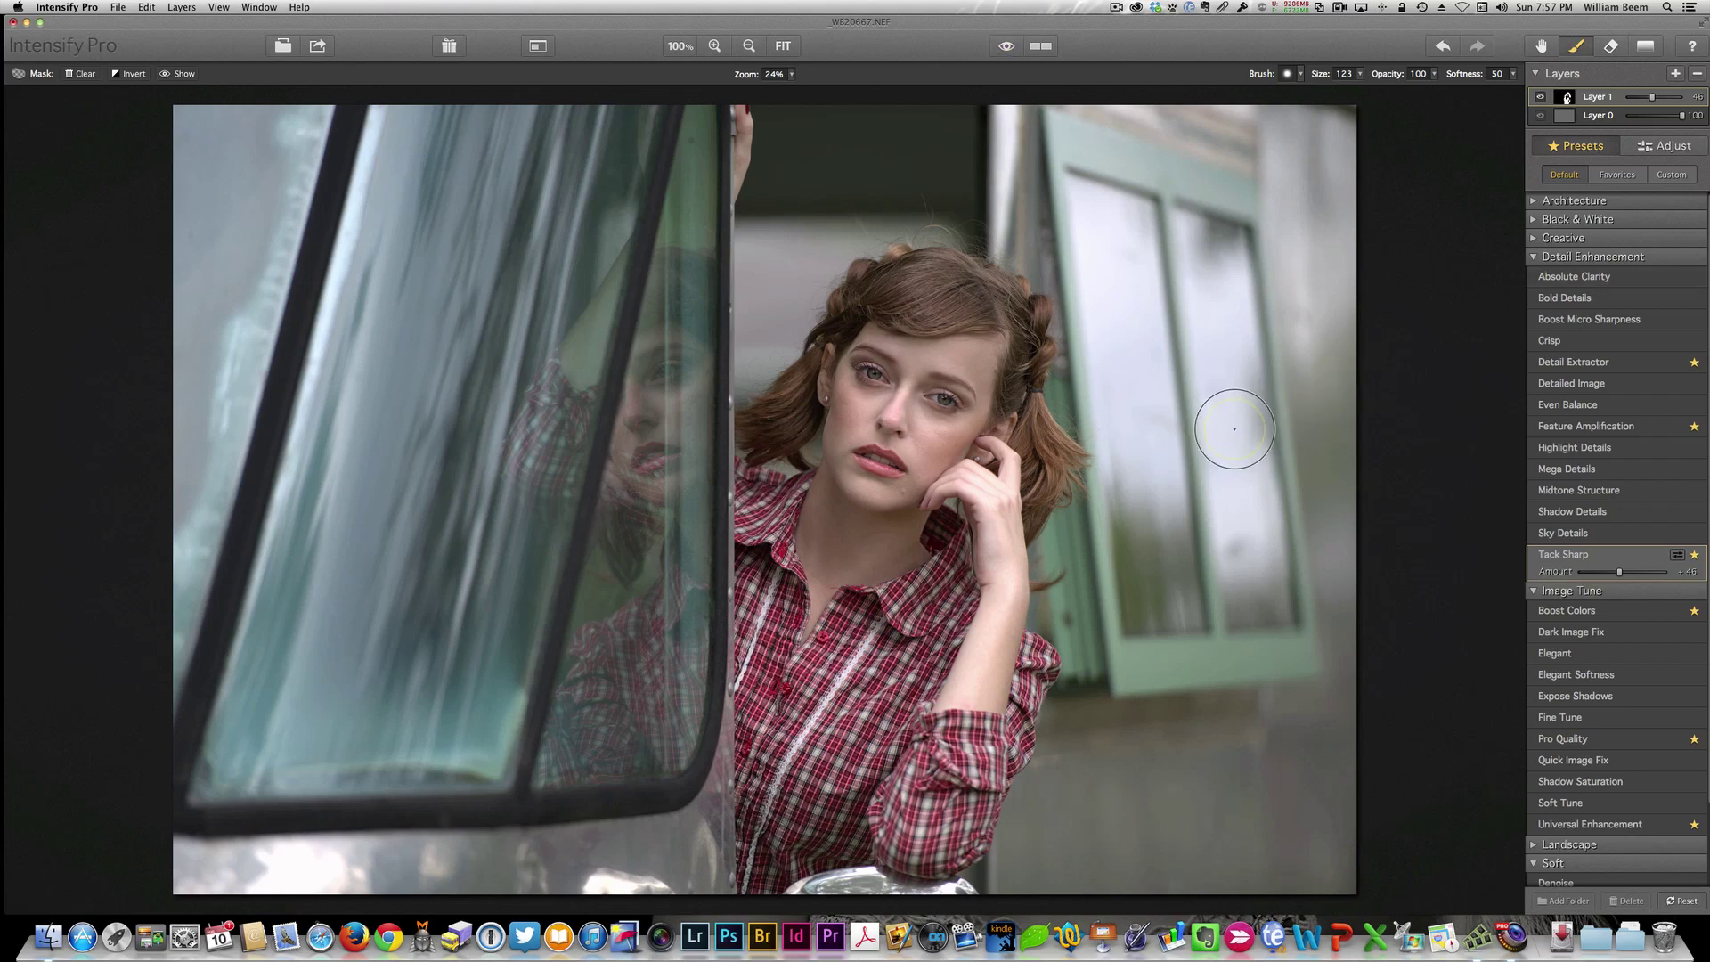
key("backslash")
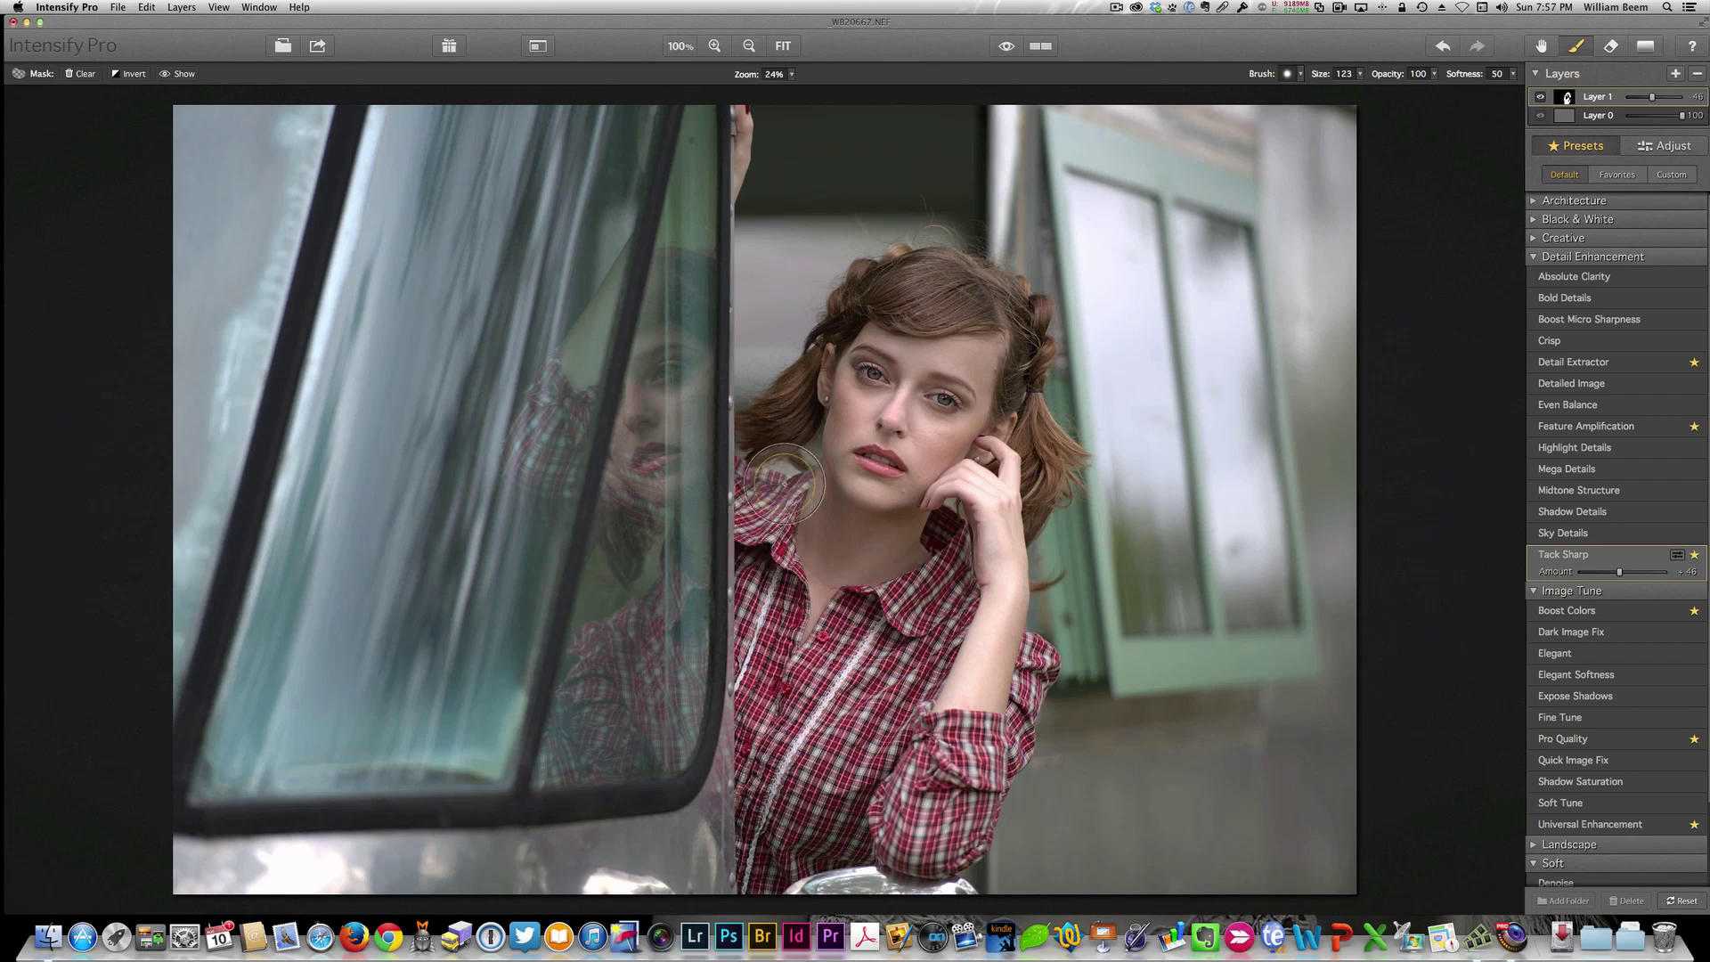
mouse_move(956, 310)
left_mouse_down()
mouse_move(935, 294)
mouse_move(926, 311)
mouse_move(942, 307)
left_mouse_up()
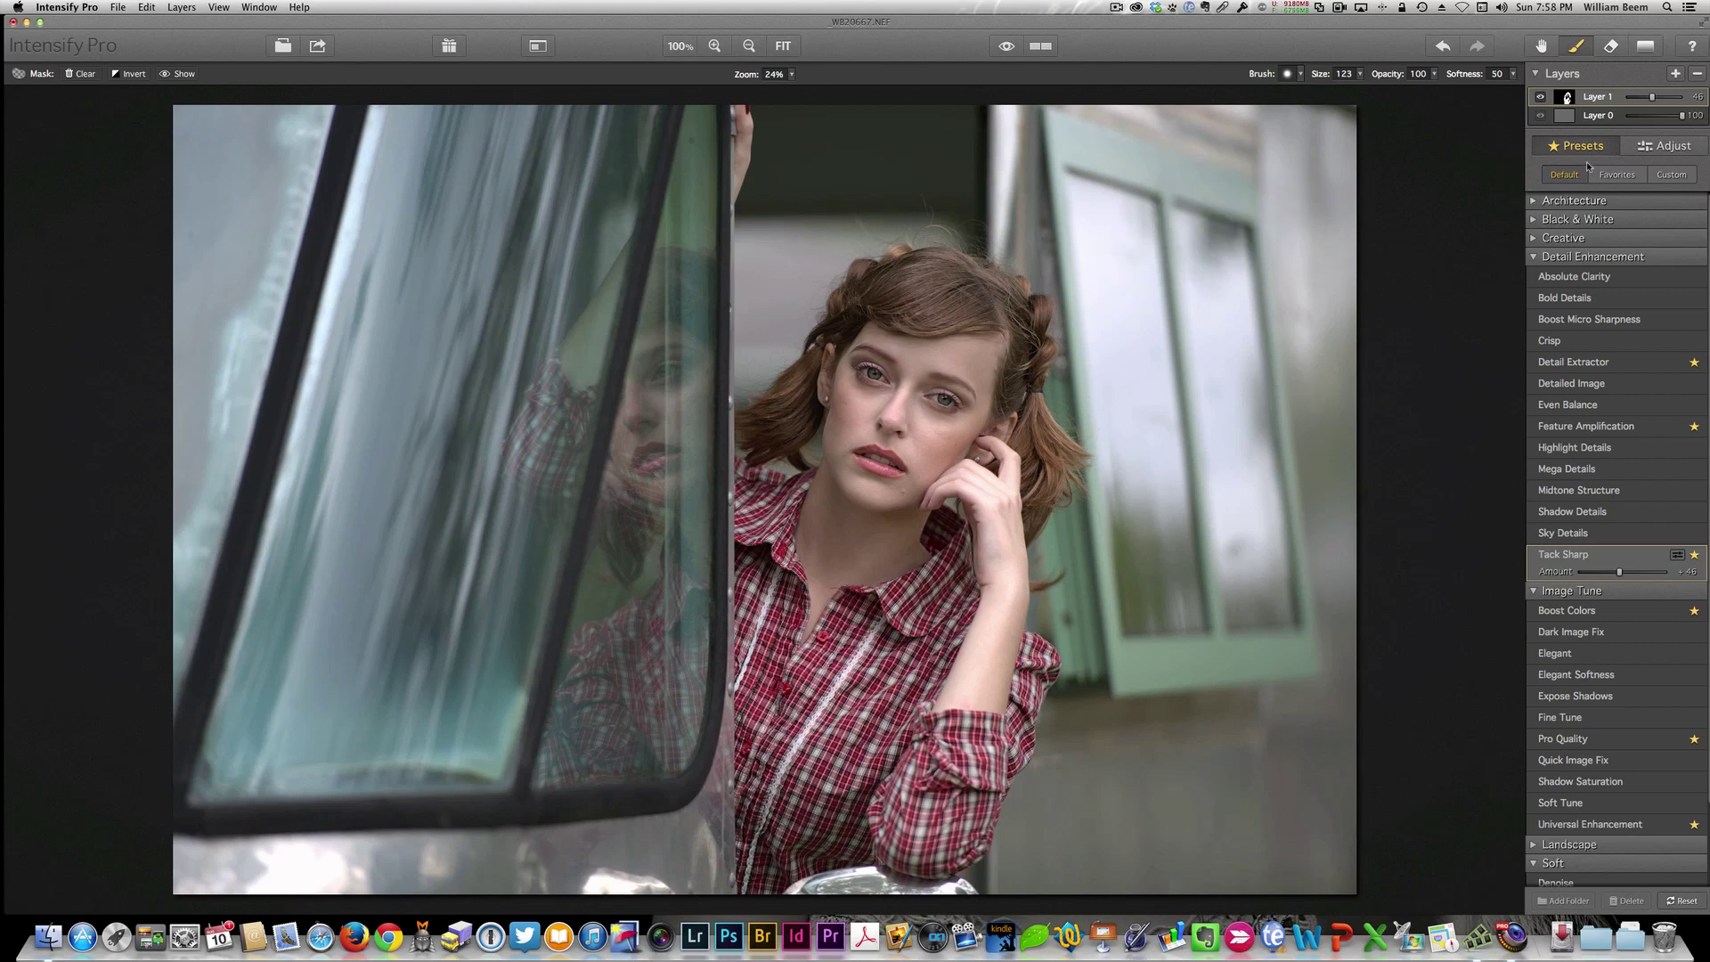
Add one new layer above Layer 1 and apply the Boost Colors preset from Image Tune to it.
left_click(1675, 75)
left_click(1675, 76)
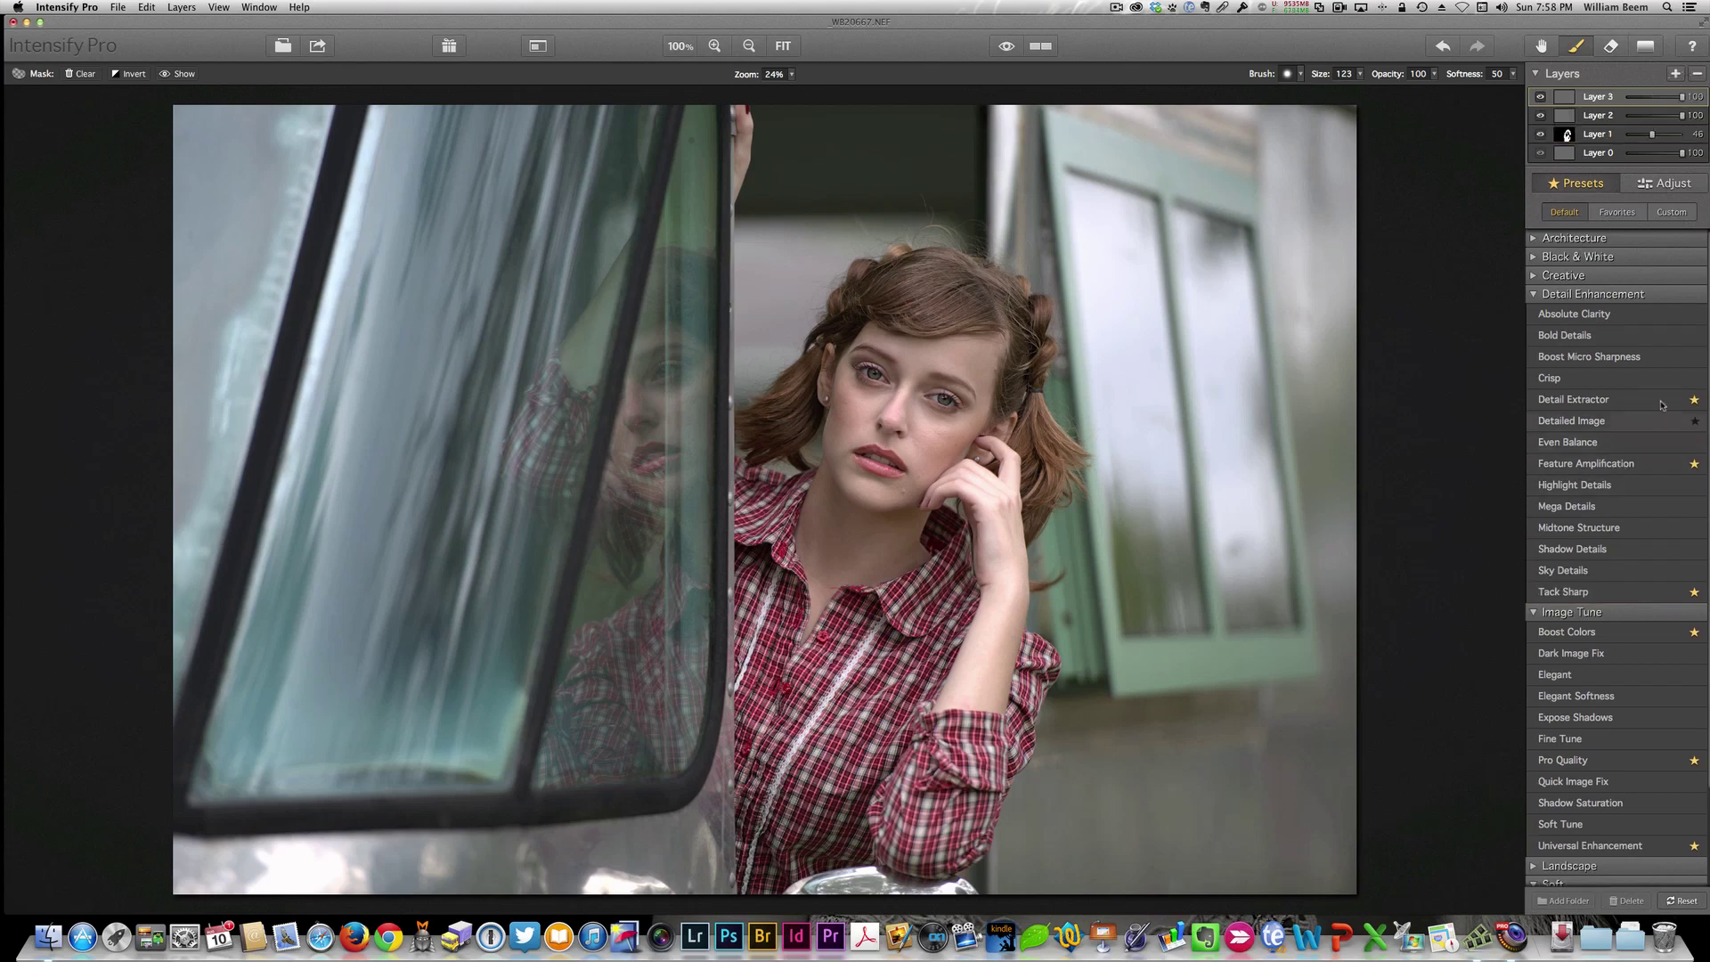
left_click(1698, 75)
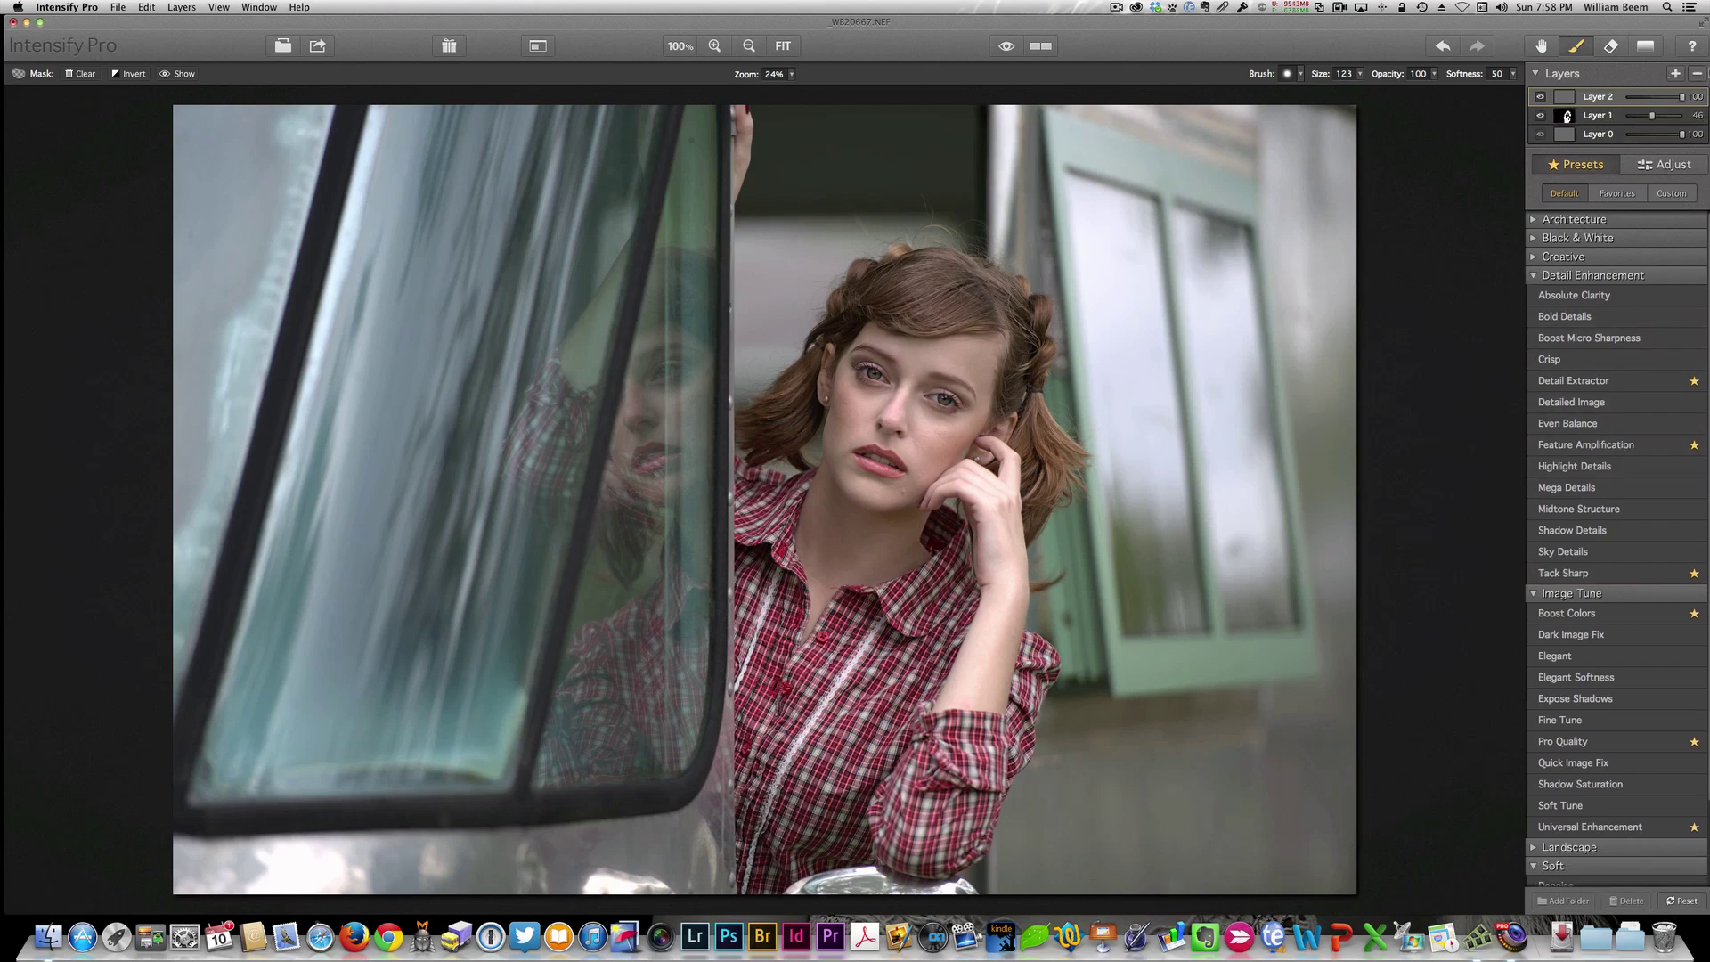
left_click(1606, 623)
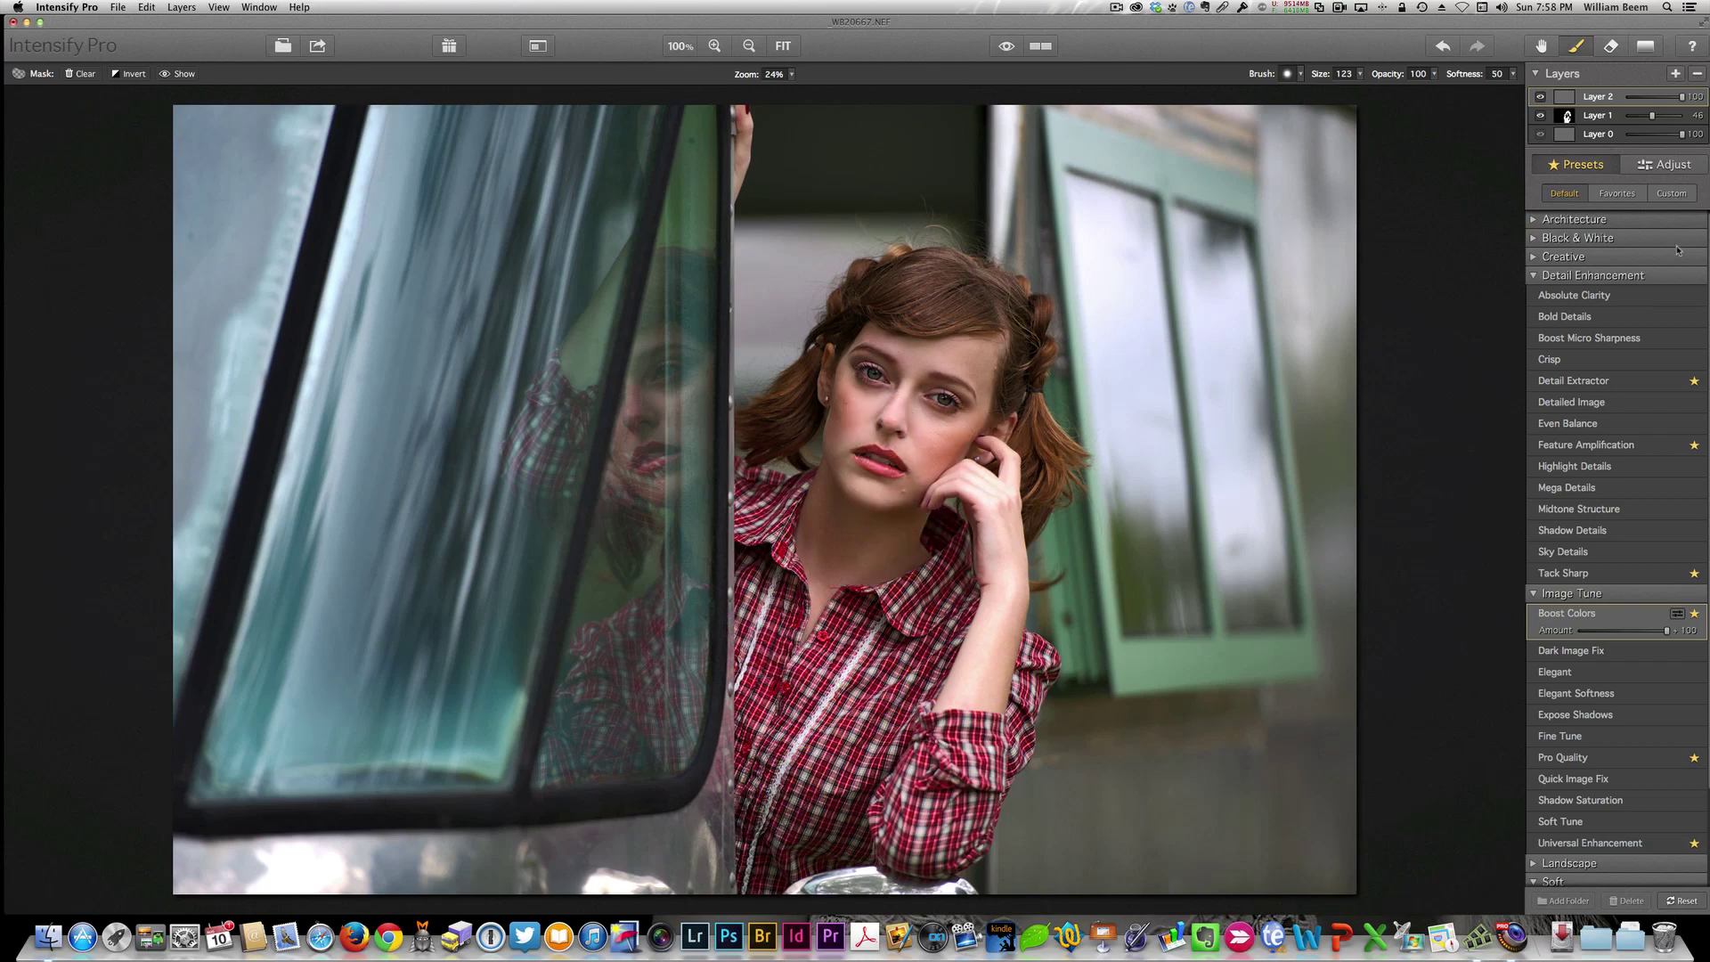
Compare the photo with Layer 2 hidden and shown, leaving the Boost Colors amount at 100.
left_click(1540, 97)
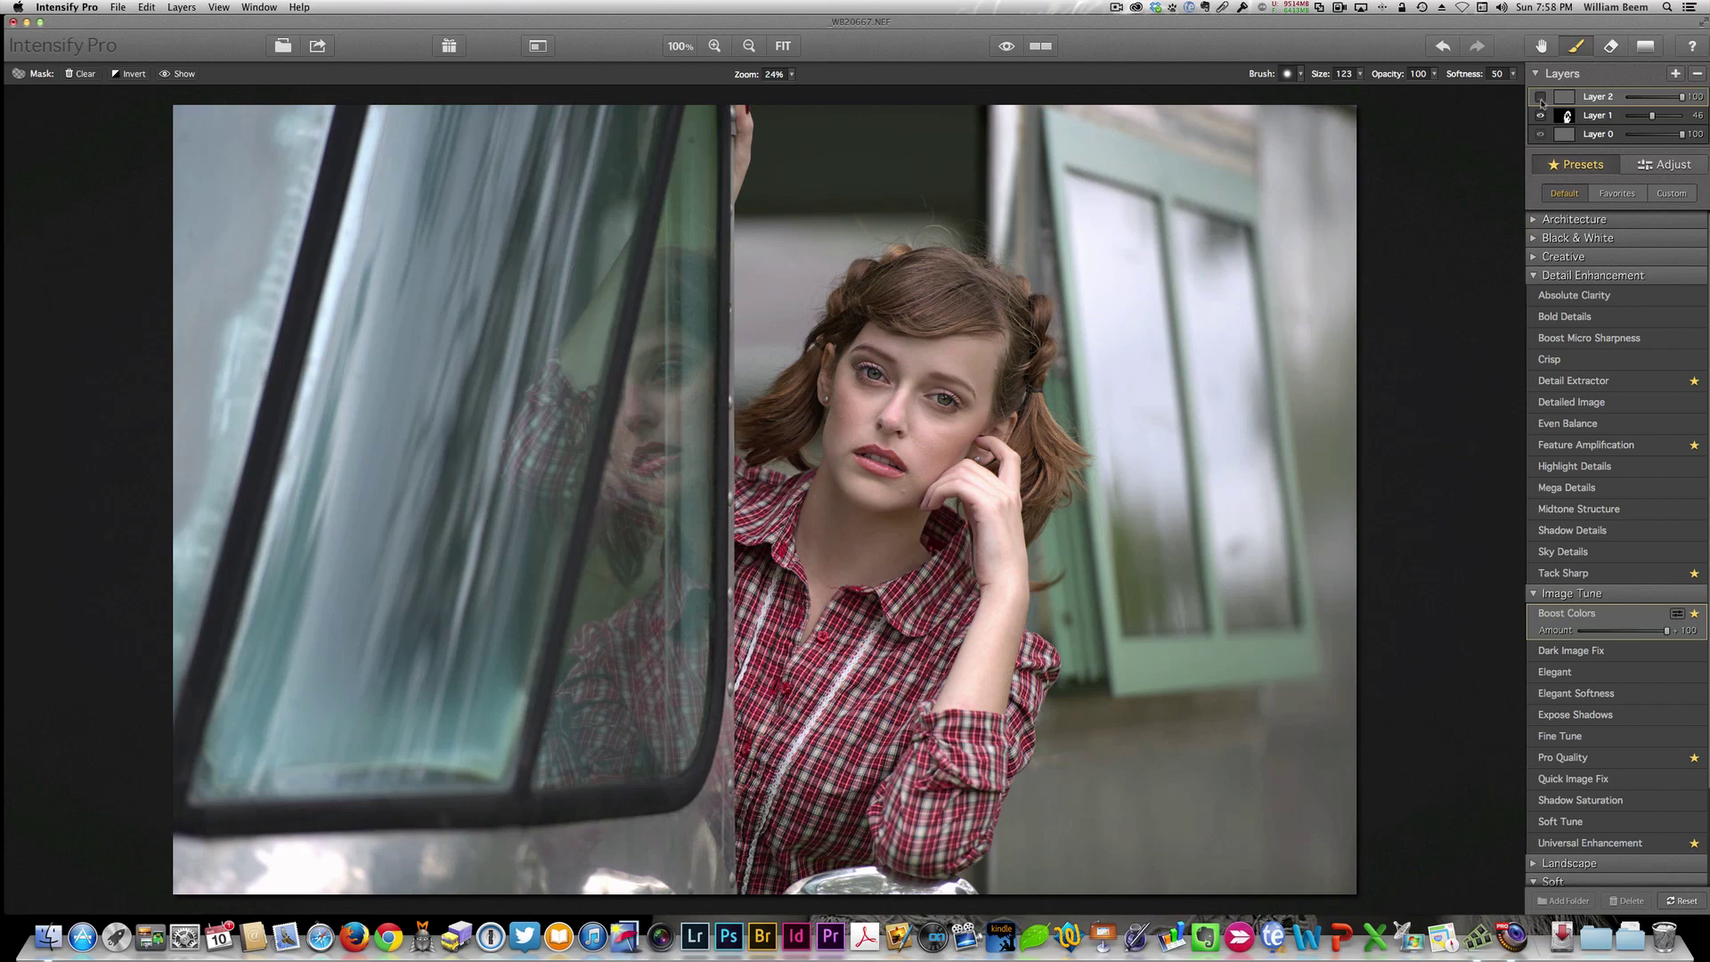
left_click(1540, 98)
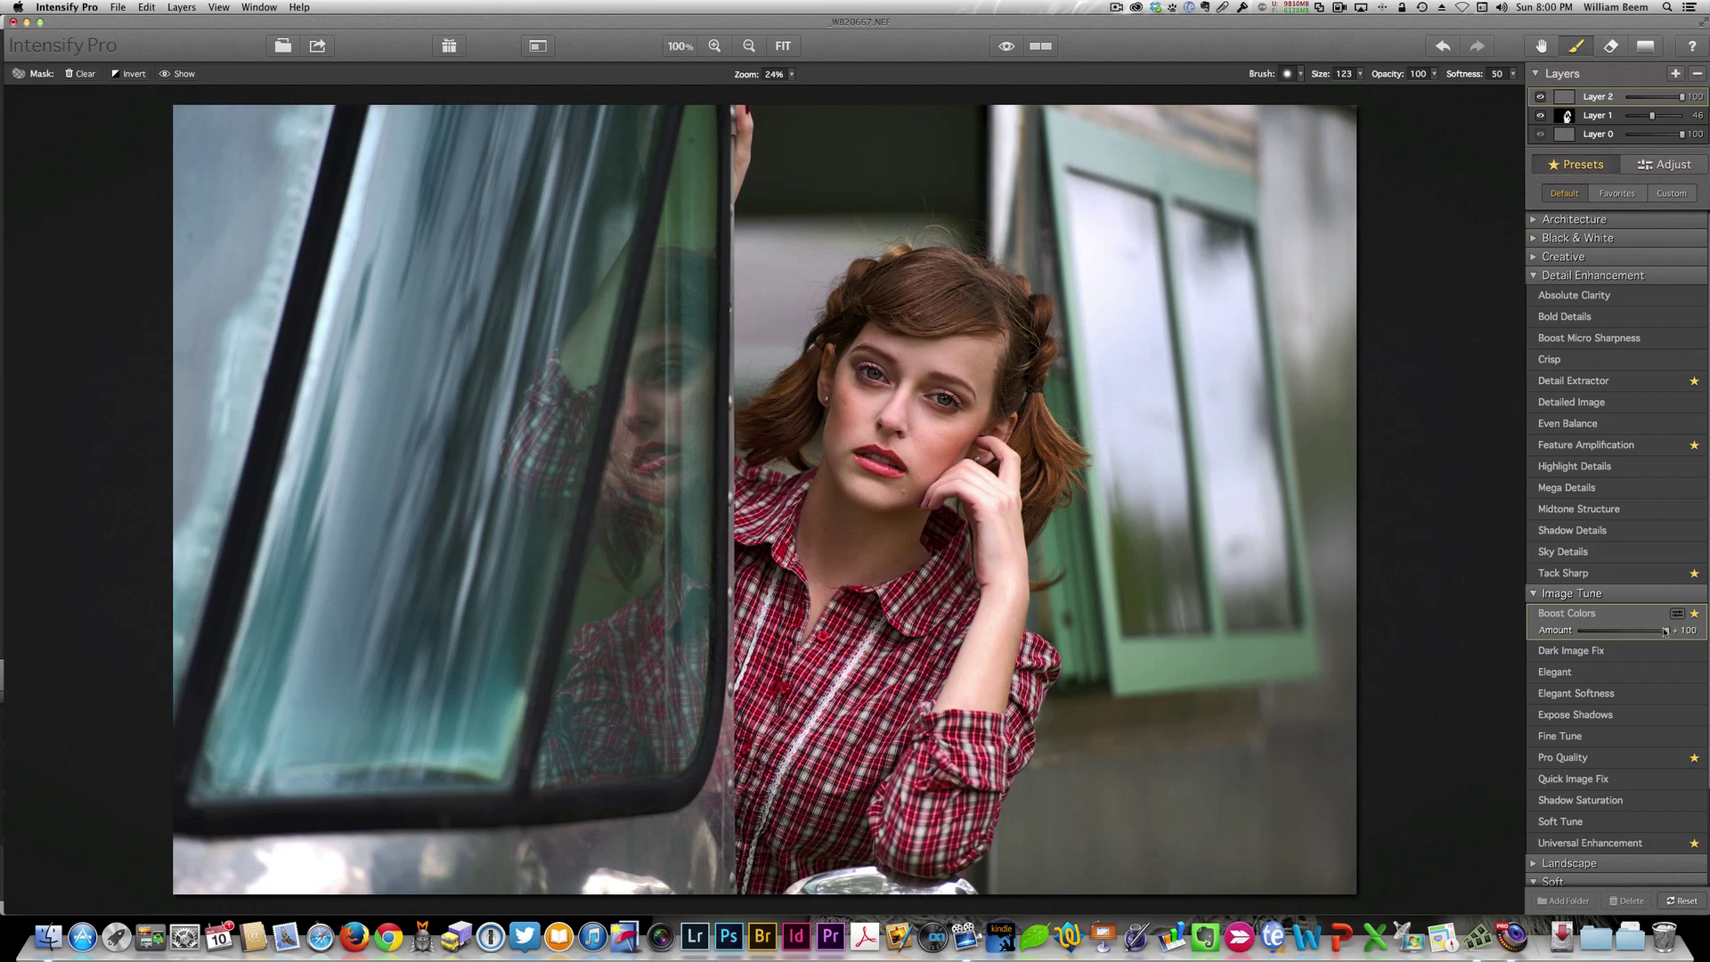
left_click_drag(1635, 650, 1676, 657)
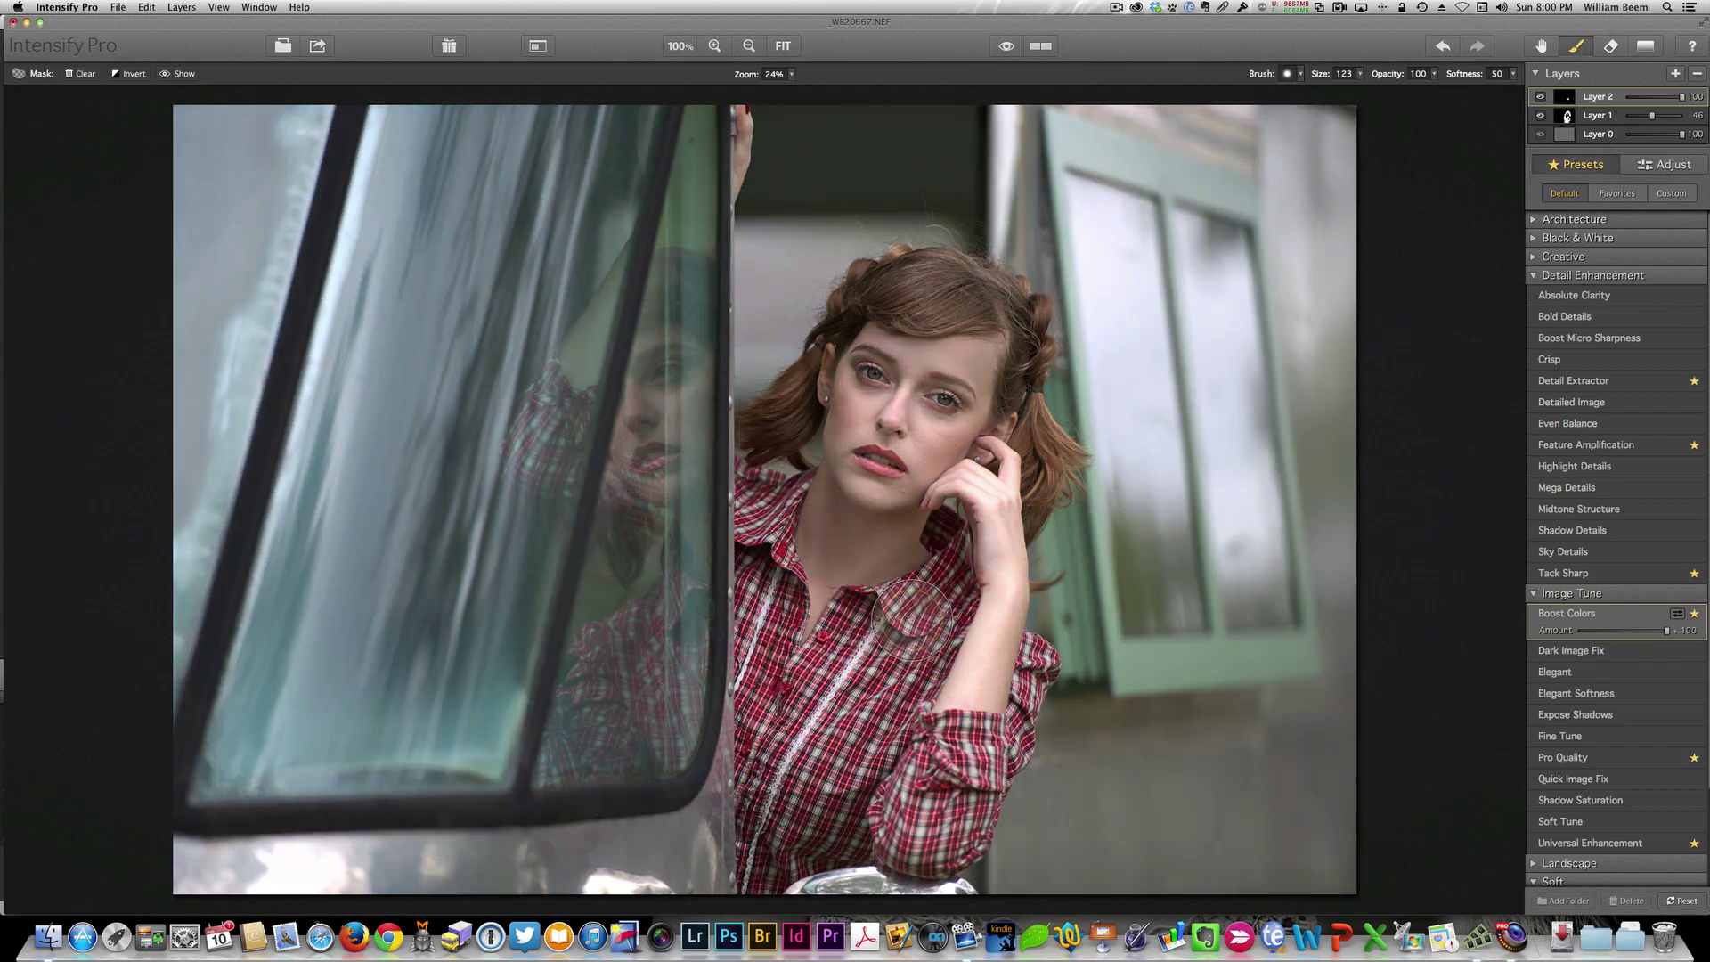
Brush the Boost Colors effect onto the woman's plaid shirt on Layer 2.
mouse_move(871, 636)
left_mouse_down()
mouse_move(827, 716)
mouse_move(852, 737)
mouse_move(924, 660)
mouse_move(796, 845)
mouse_move(758, 581)
mouse_move(768, 506)
mouse_move(763, 877)
mouse_move(830, 804)
mouse_move(895, 795)
left_mouse_up()
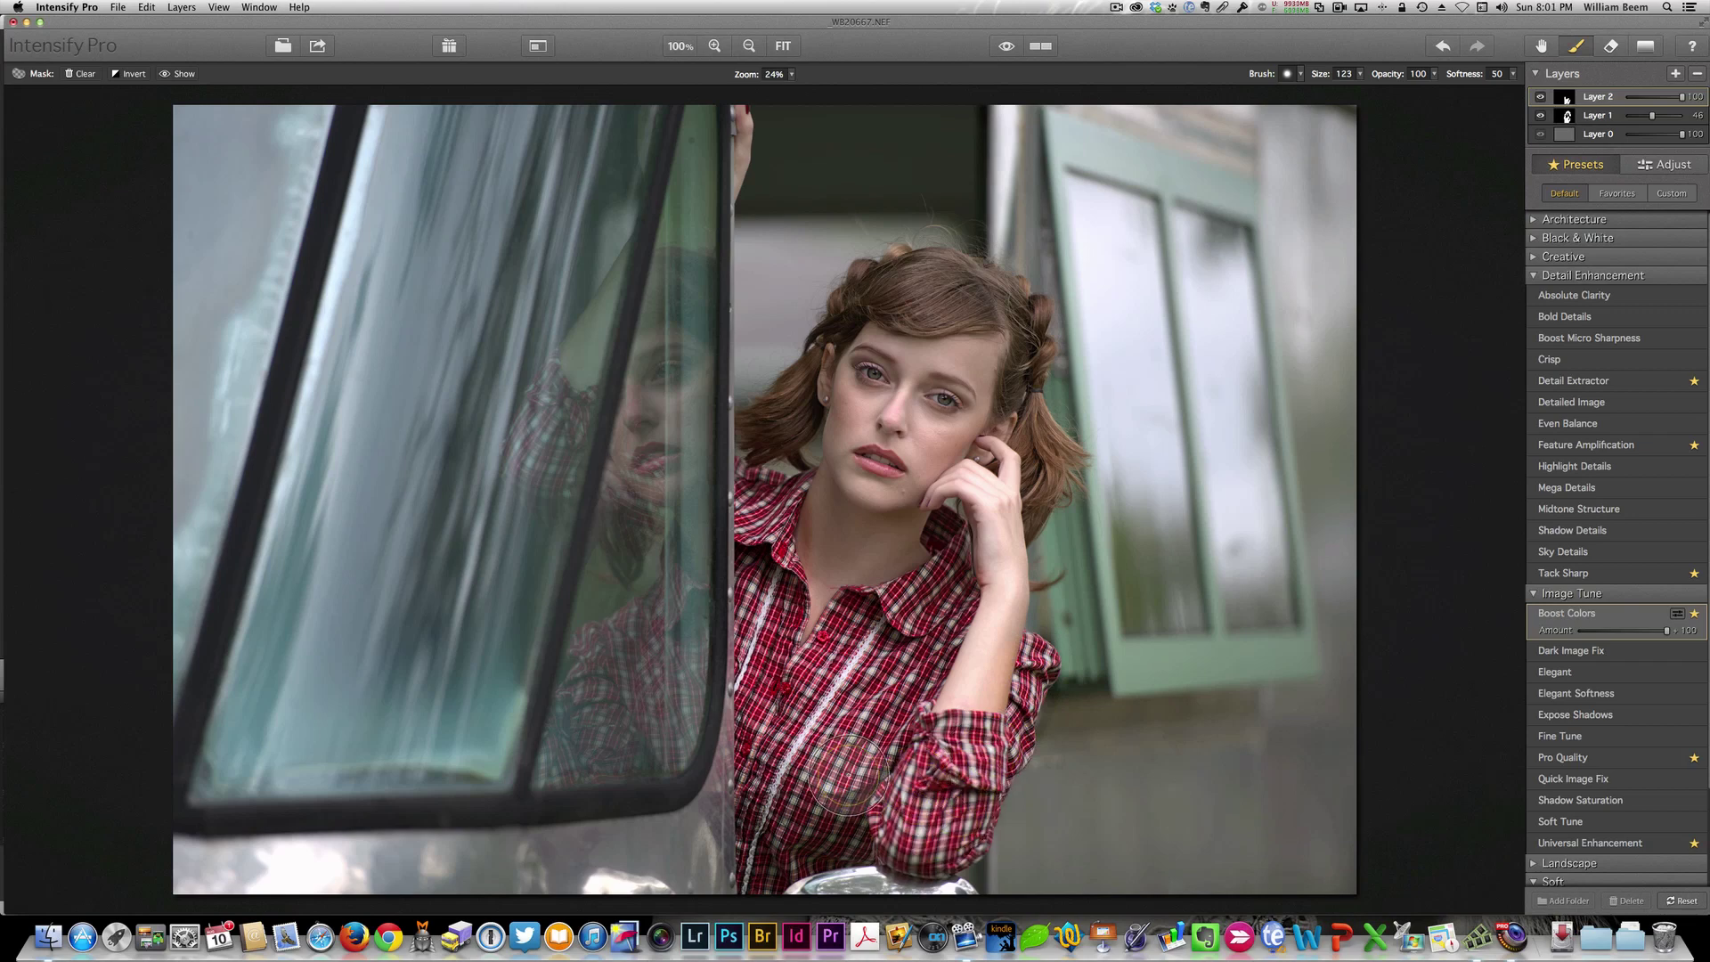
key("e")
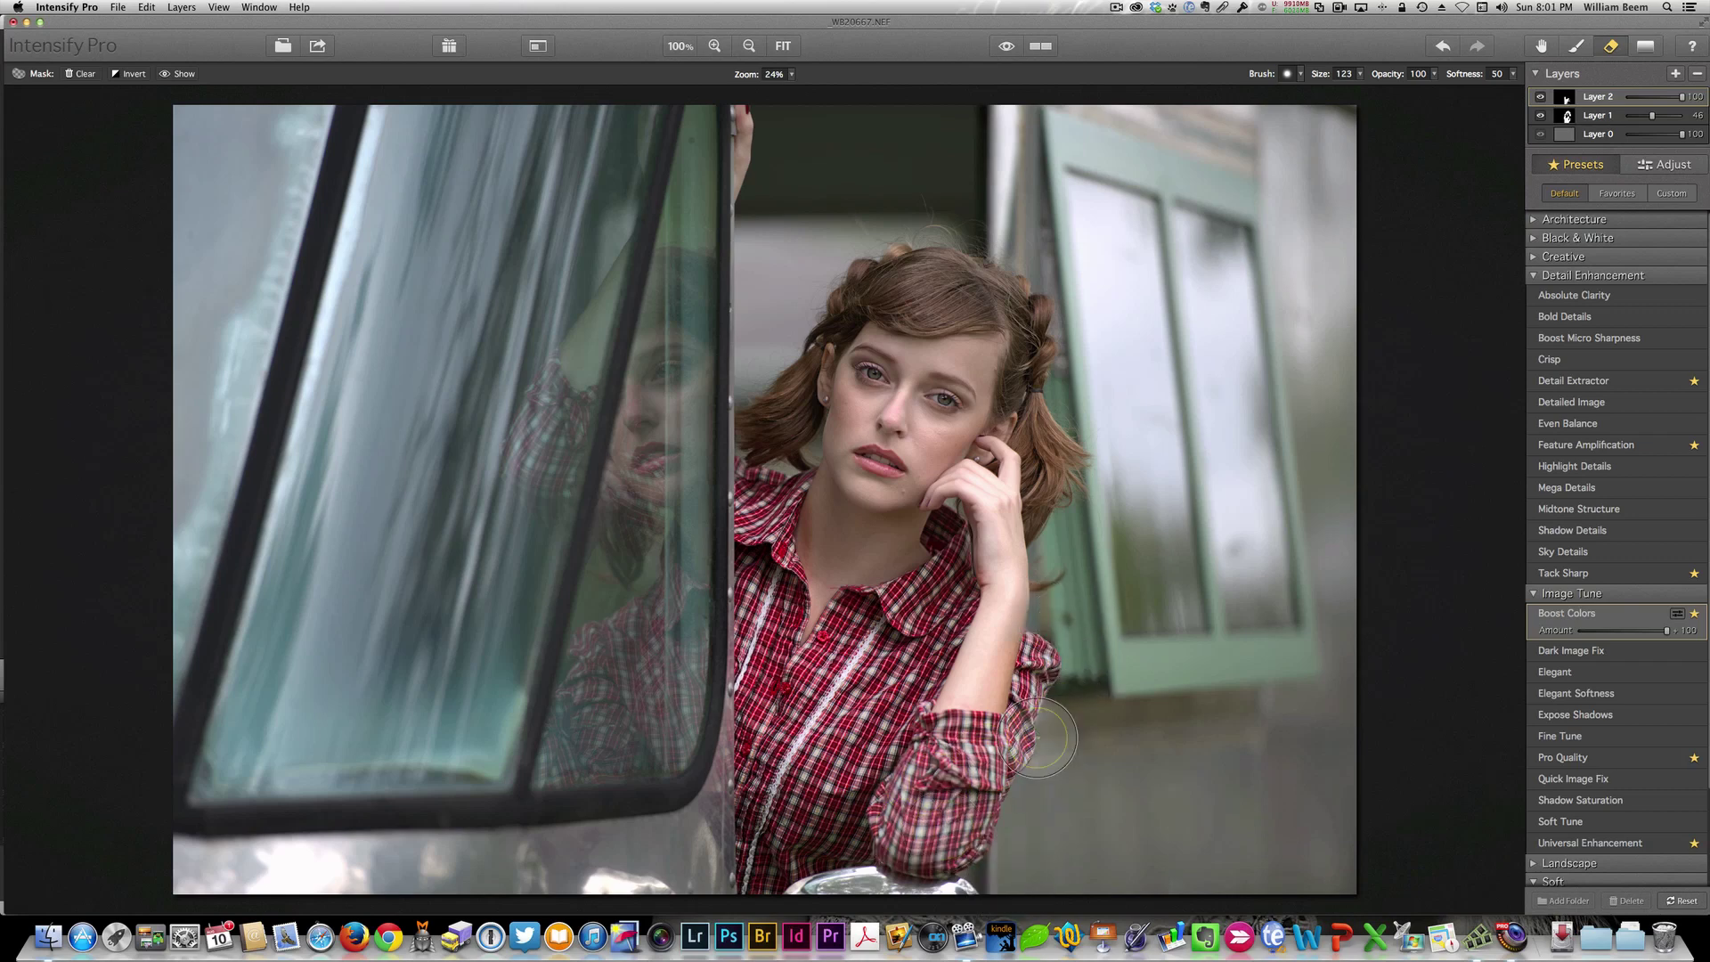
key("b")
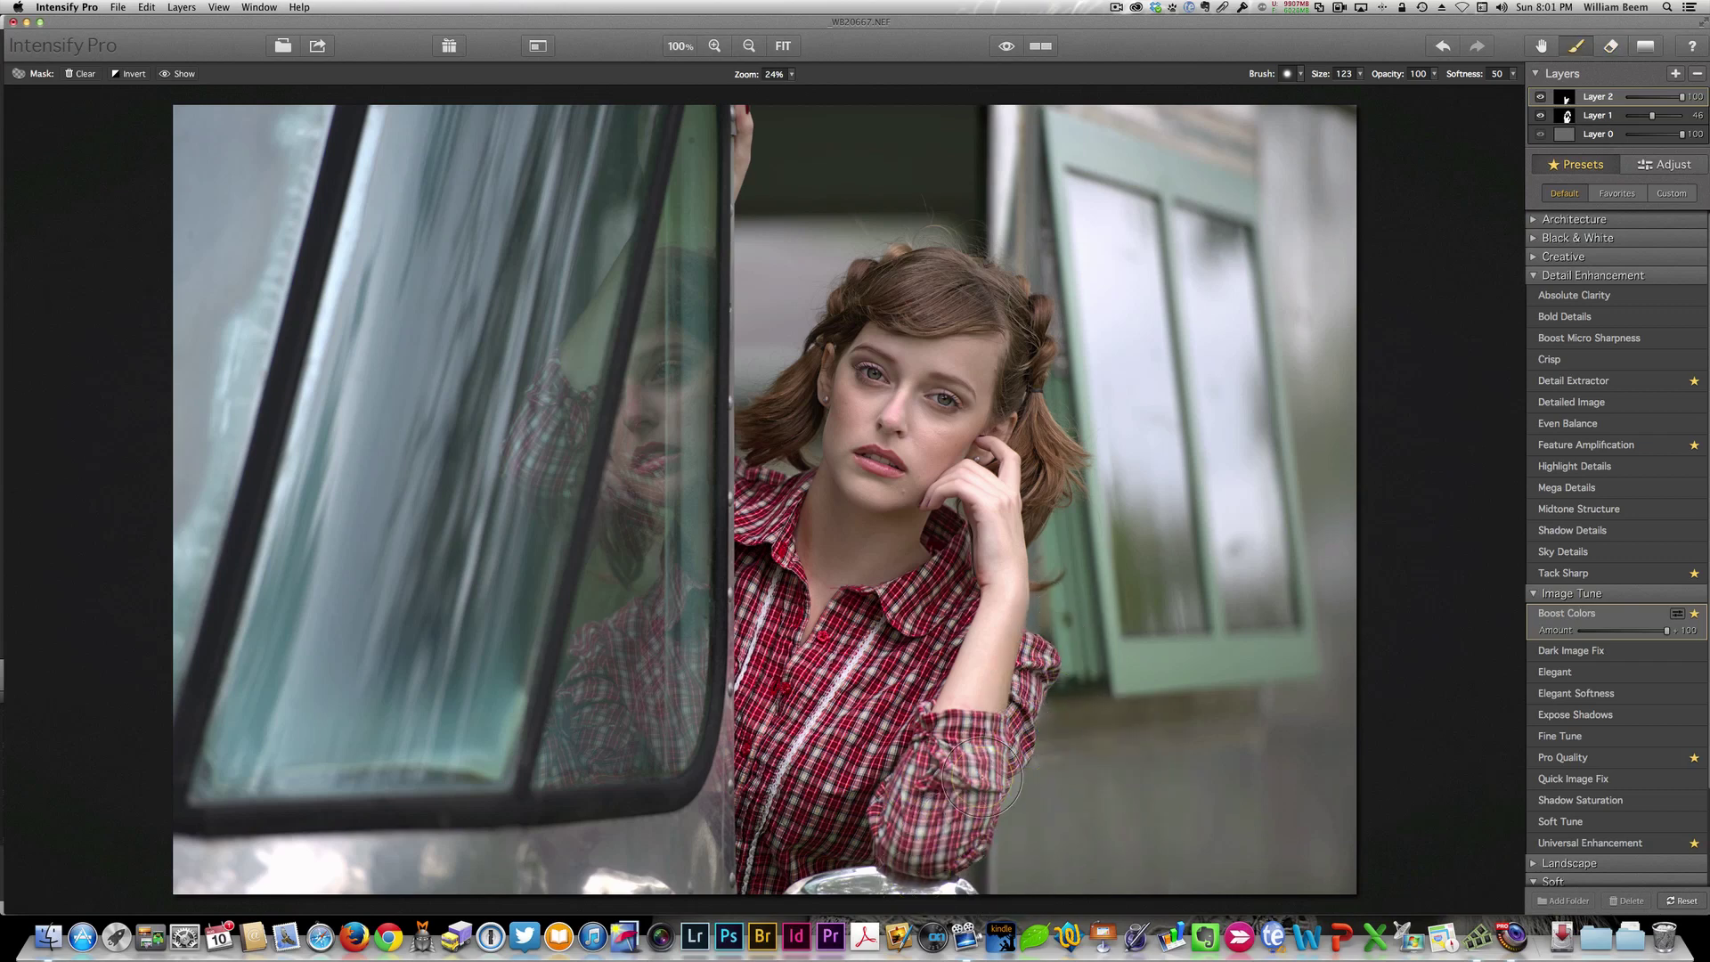
Reduce the brush size to 87 and paint the color boost onto the woman's hair.
key("bracketleft")
key("bracketleft")
key("bracketleft")
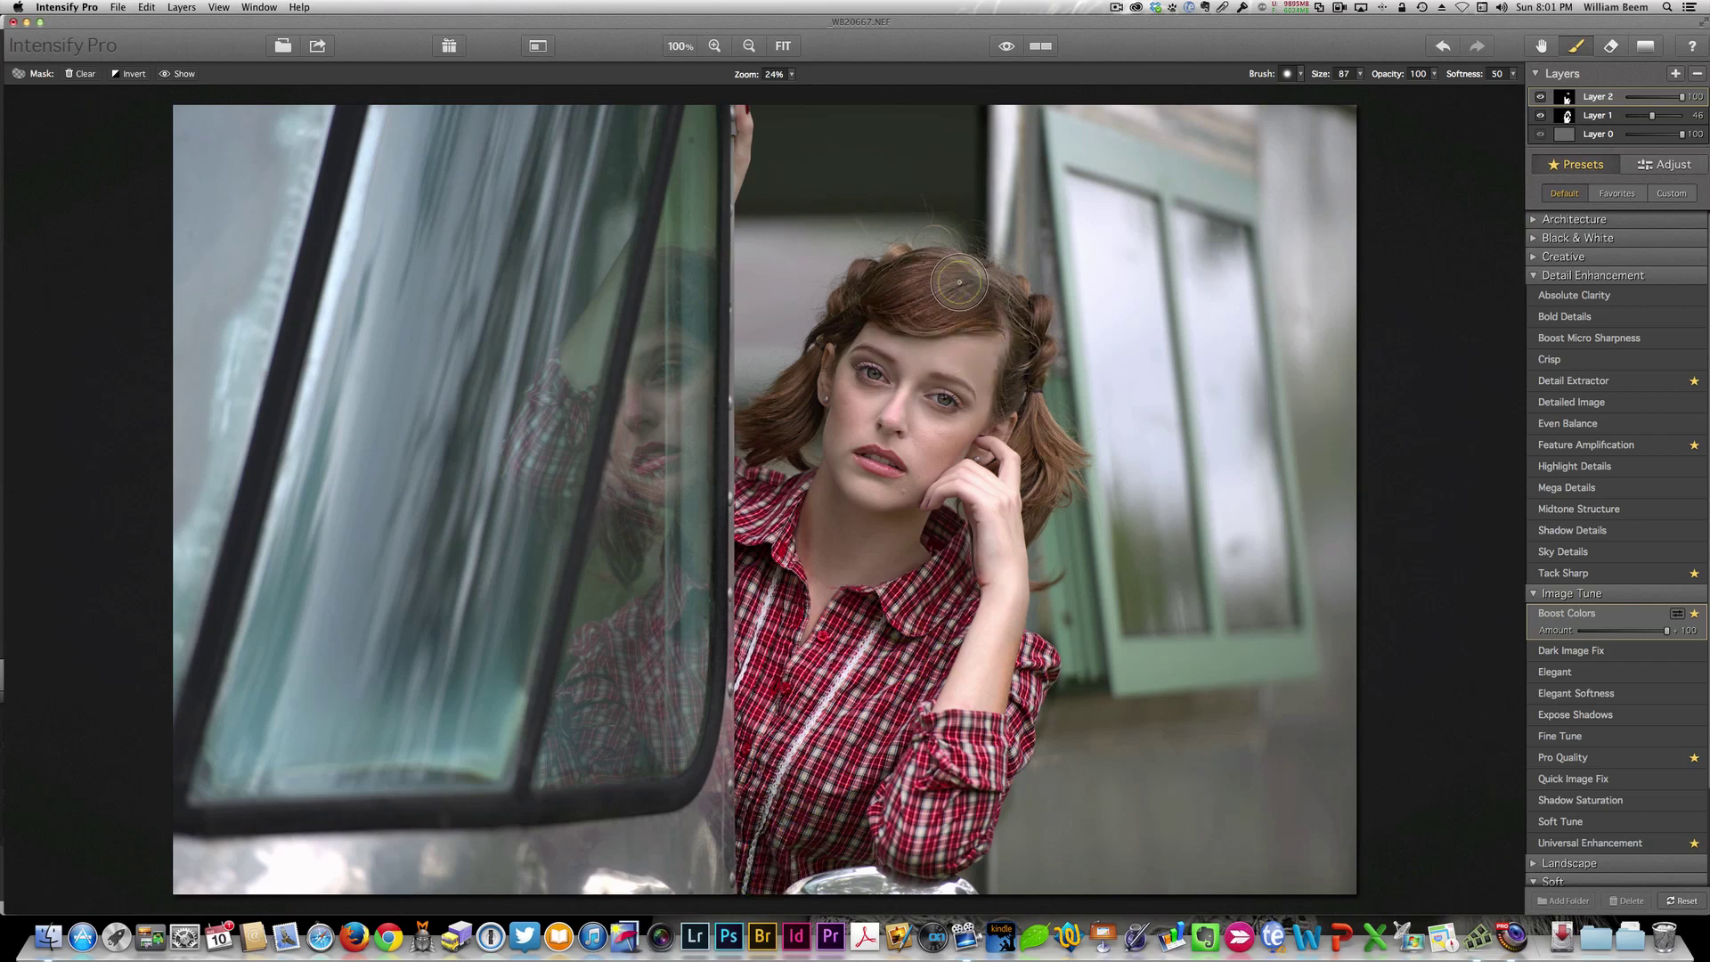
mouse_move(951, 289)
left_mouse_down()
mouse_move(1003, 305)
mouse_move(1031, 344)
mouse_move(1047, 486)
left_mouse_up()
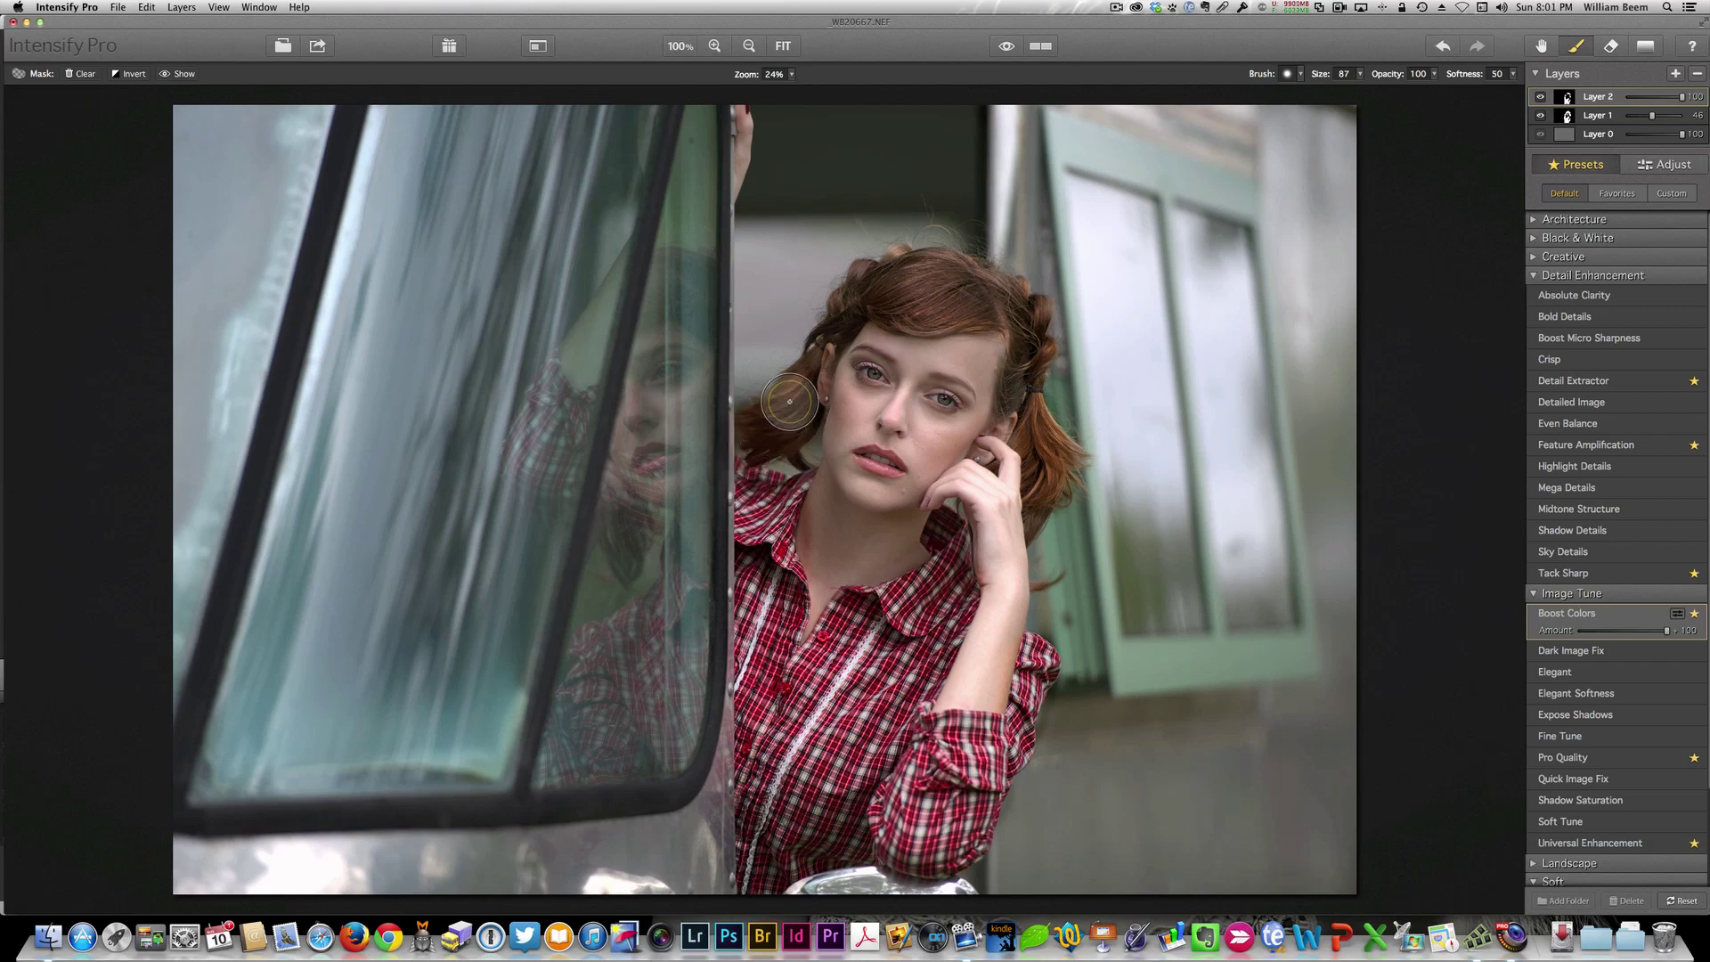
Show the Layer 2 mask and fill its unpainted gaps at the sleeve cuff, the sides of the hair and the collar.
key("e")
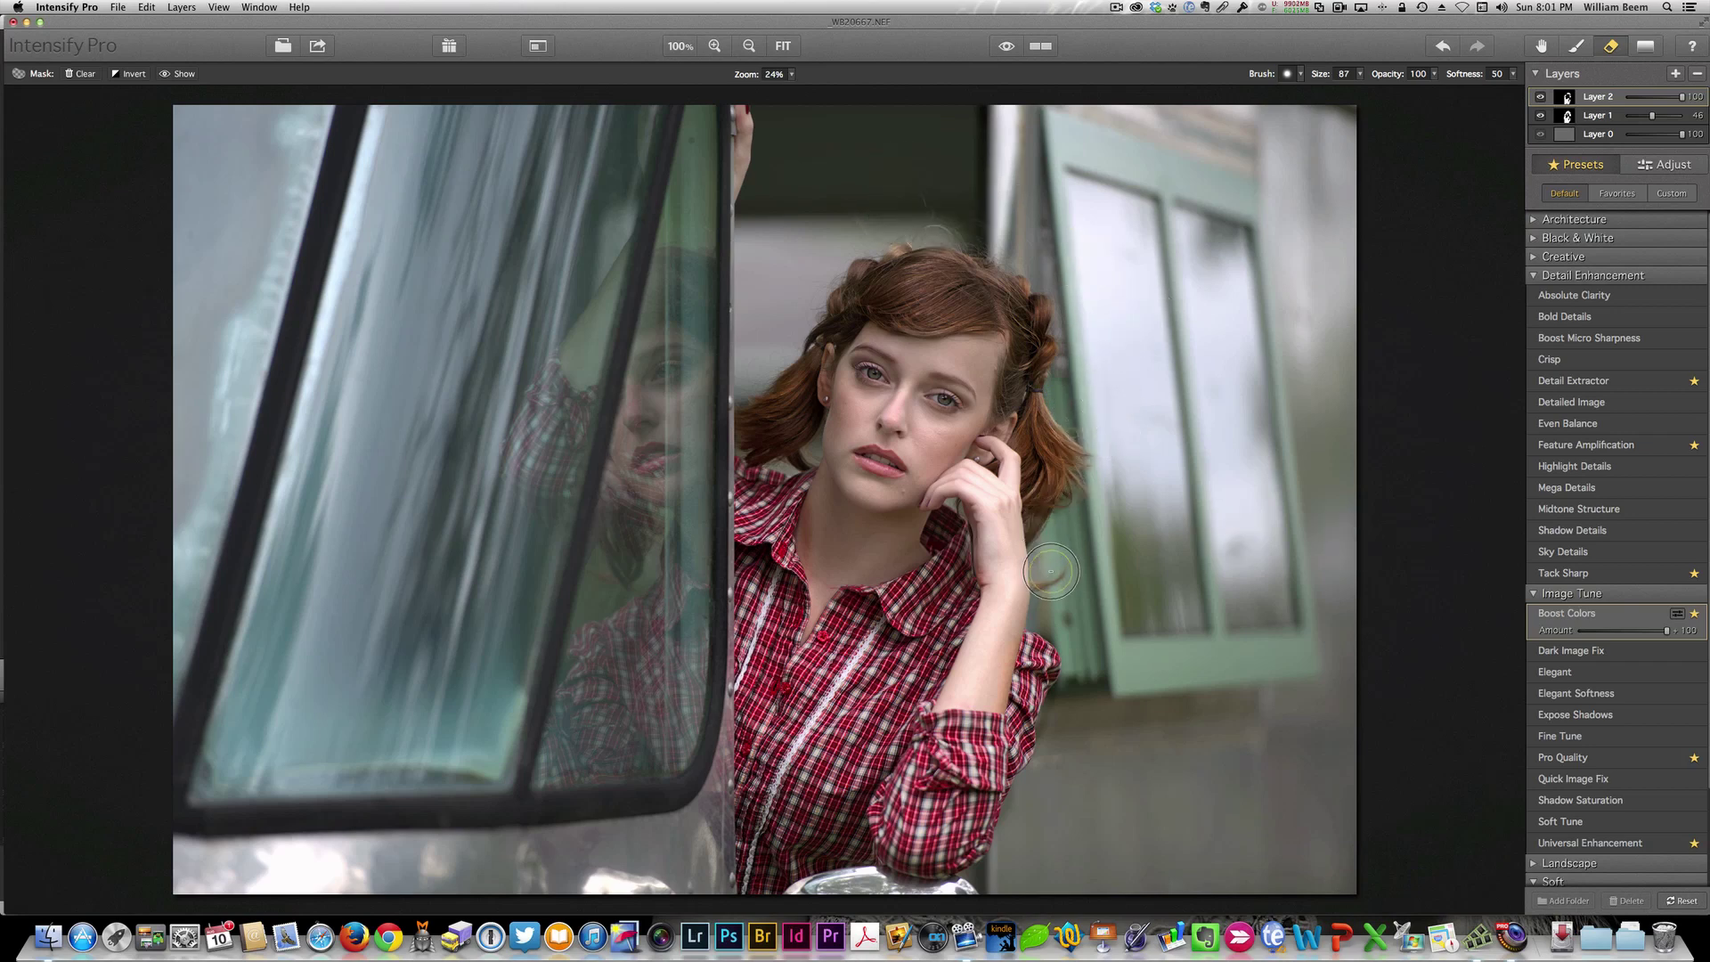
key("m")
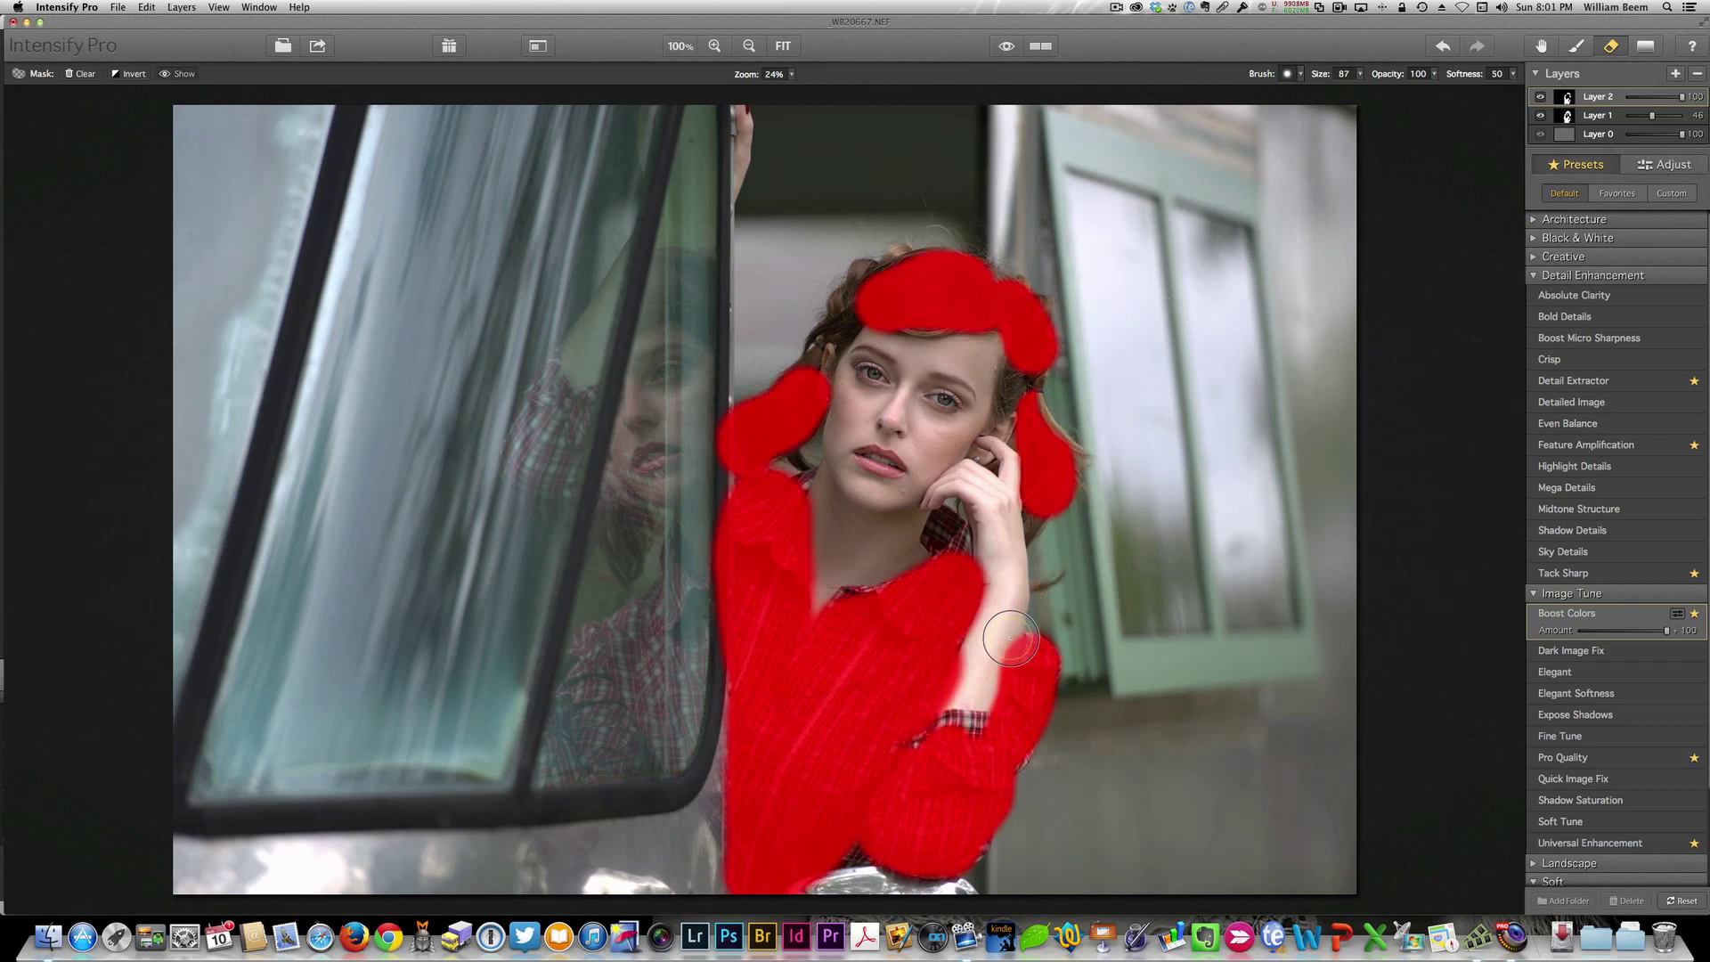
mouse_move(920, 744)
left_mouse_down()
mouse_move(991, 738)
mouse_move(918, 745)
left_mouse_up()
key("b")
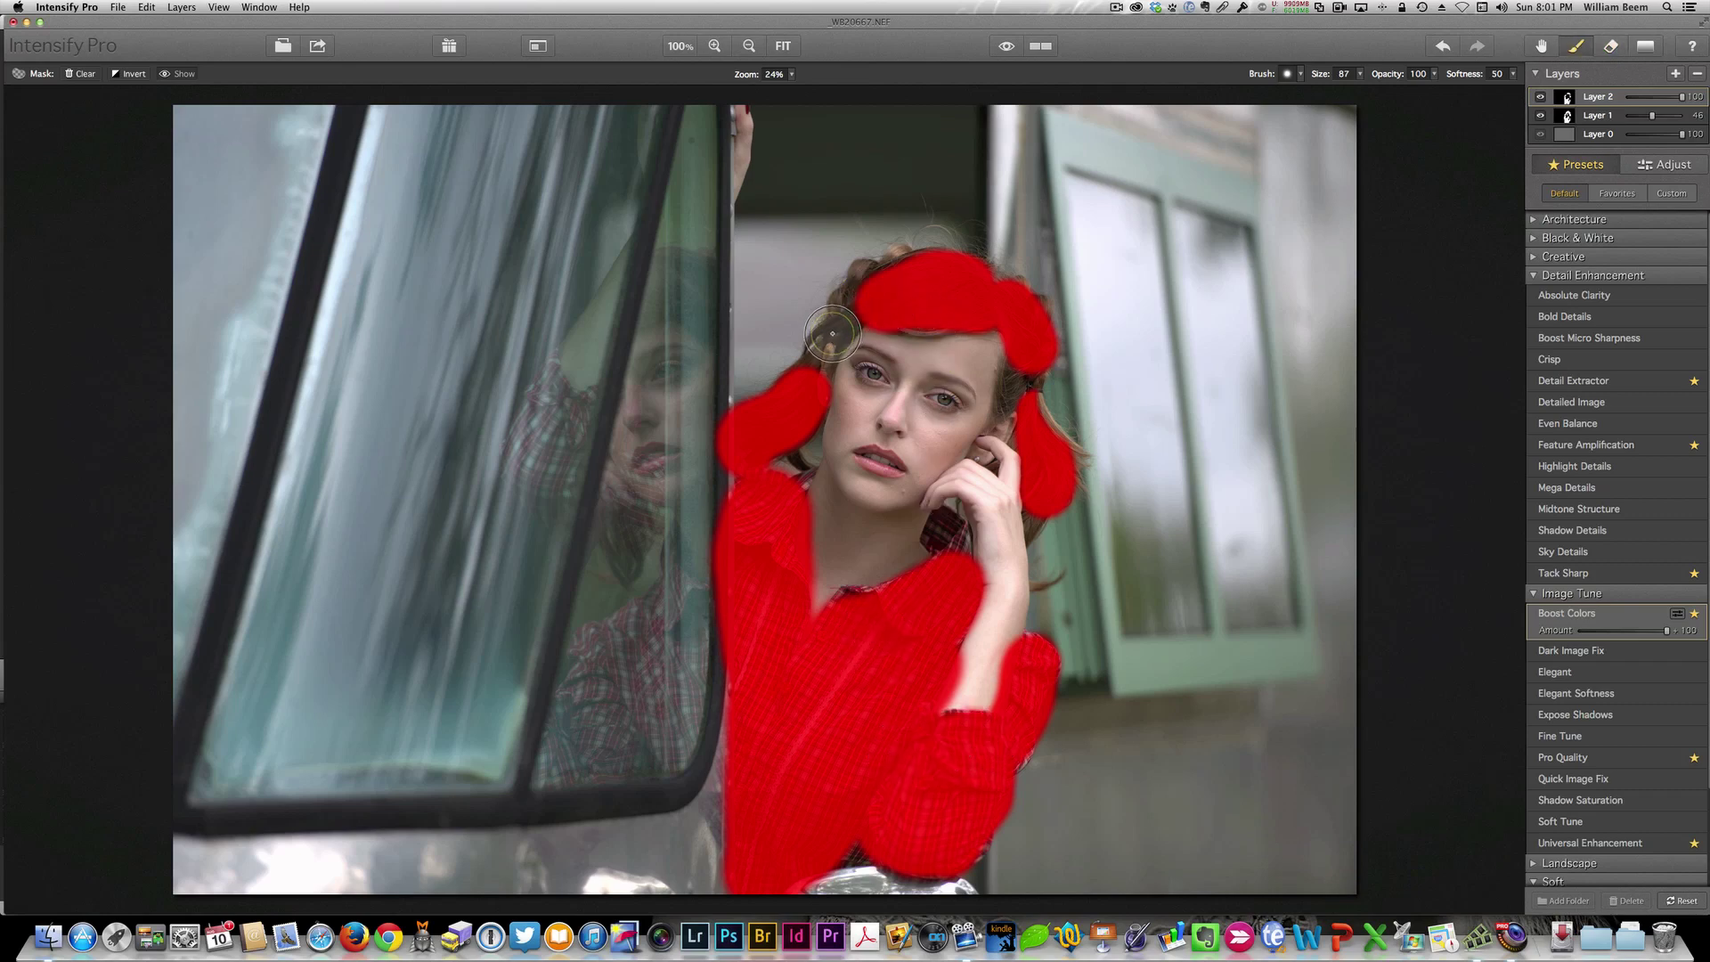
mouse_move(832, 334)
left_mouse_down()
mouse_move(910, 273)
mouse_move(985, 298)
left_mouse_up()
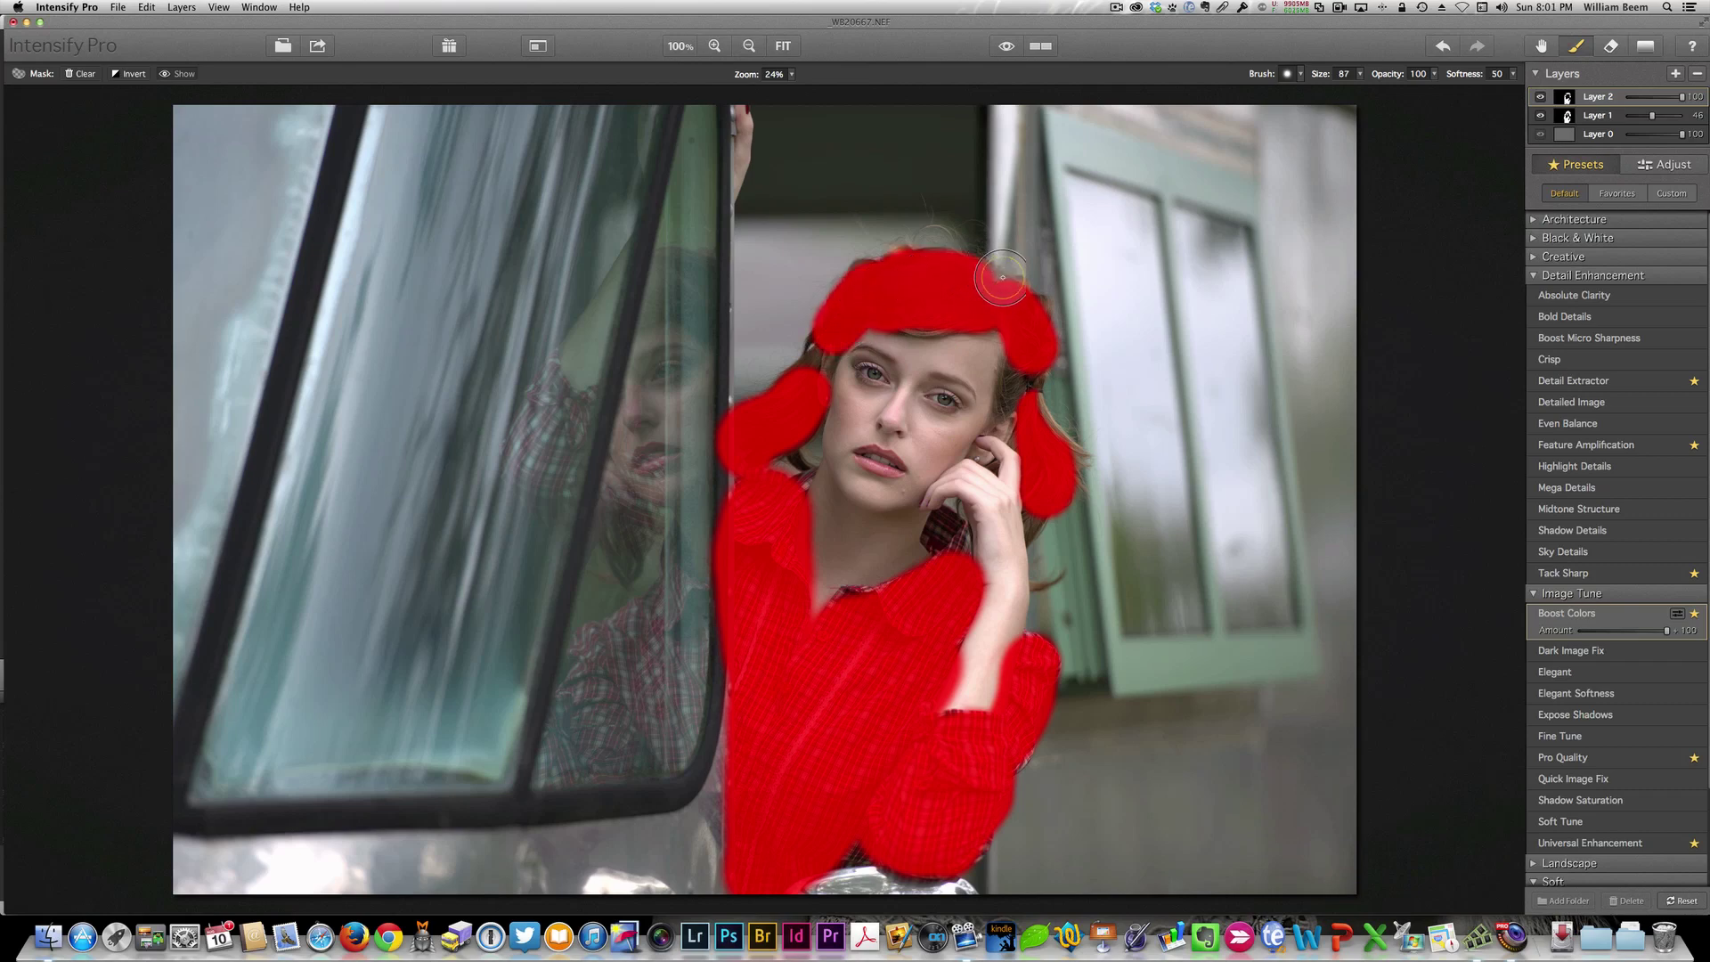
mouse_move(1020, 381)
left_mouse_down()
mouse_move(1017, 396)
mouse_move(1022, 370)
left_mouse_up()
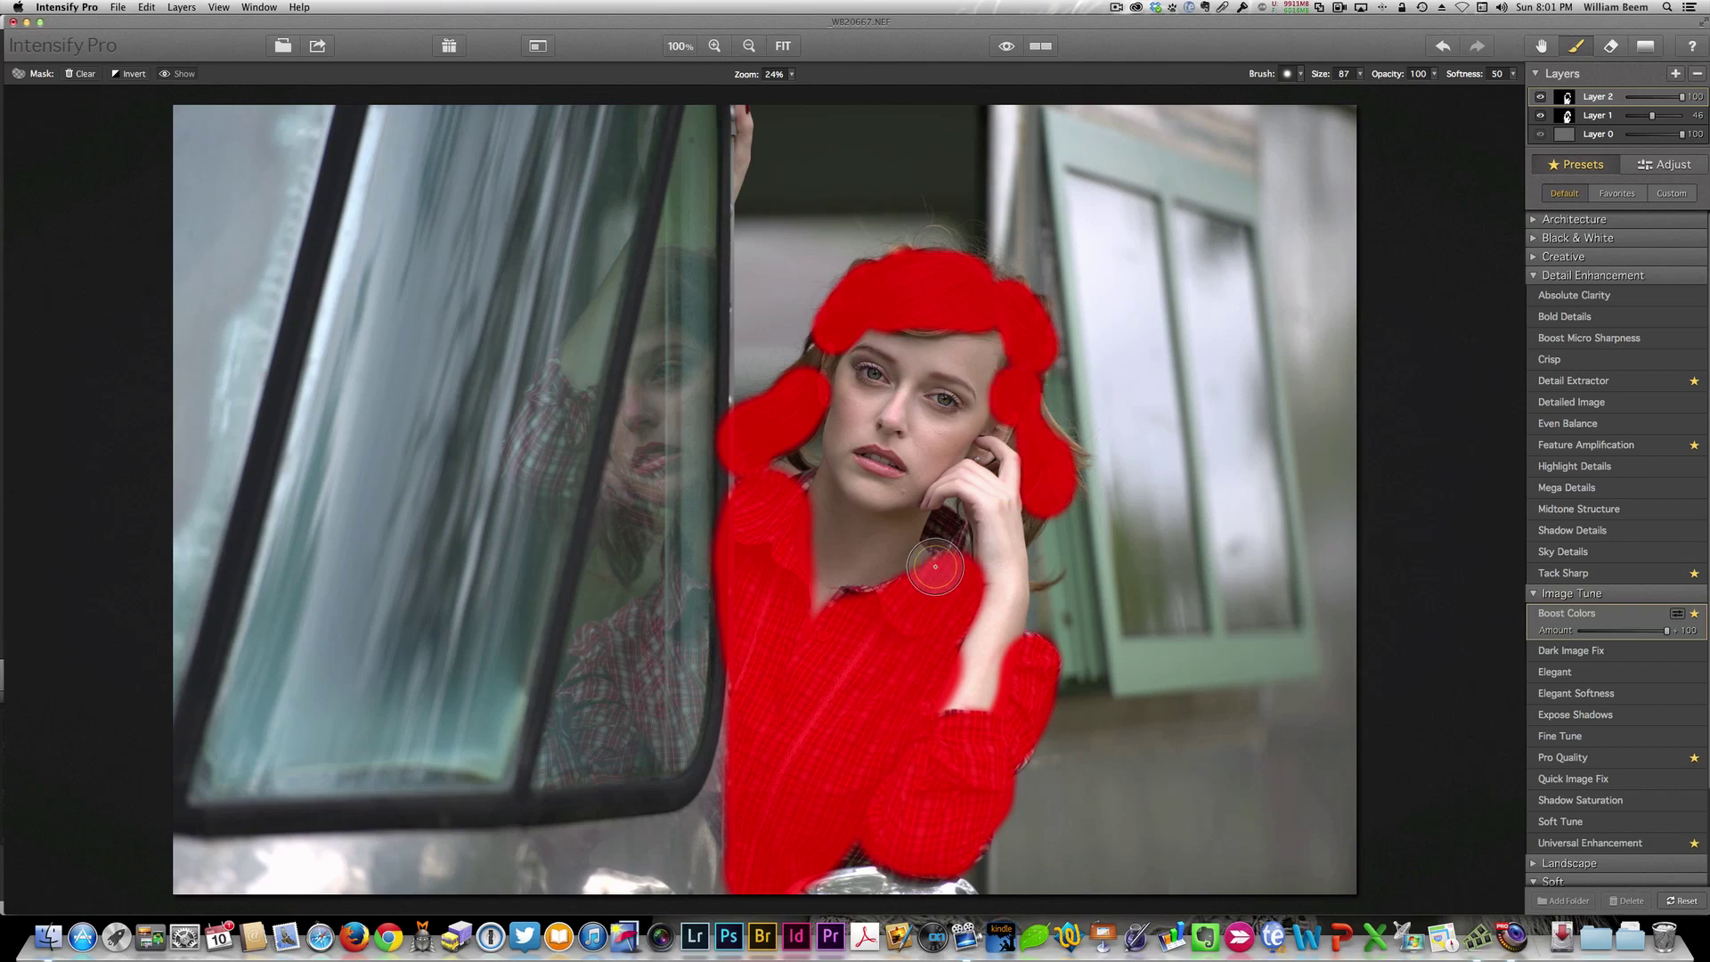
left_click(944, 532)
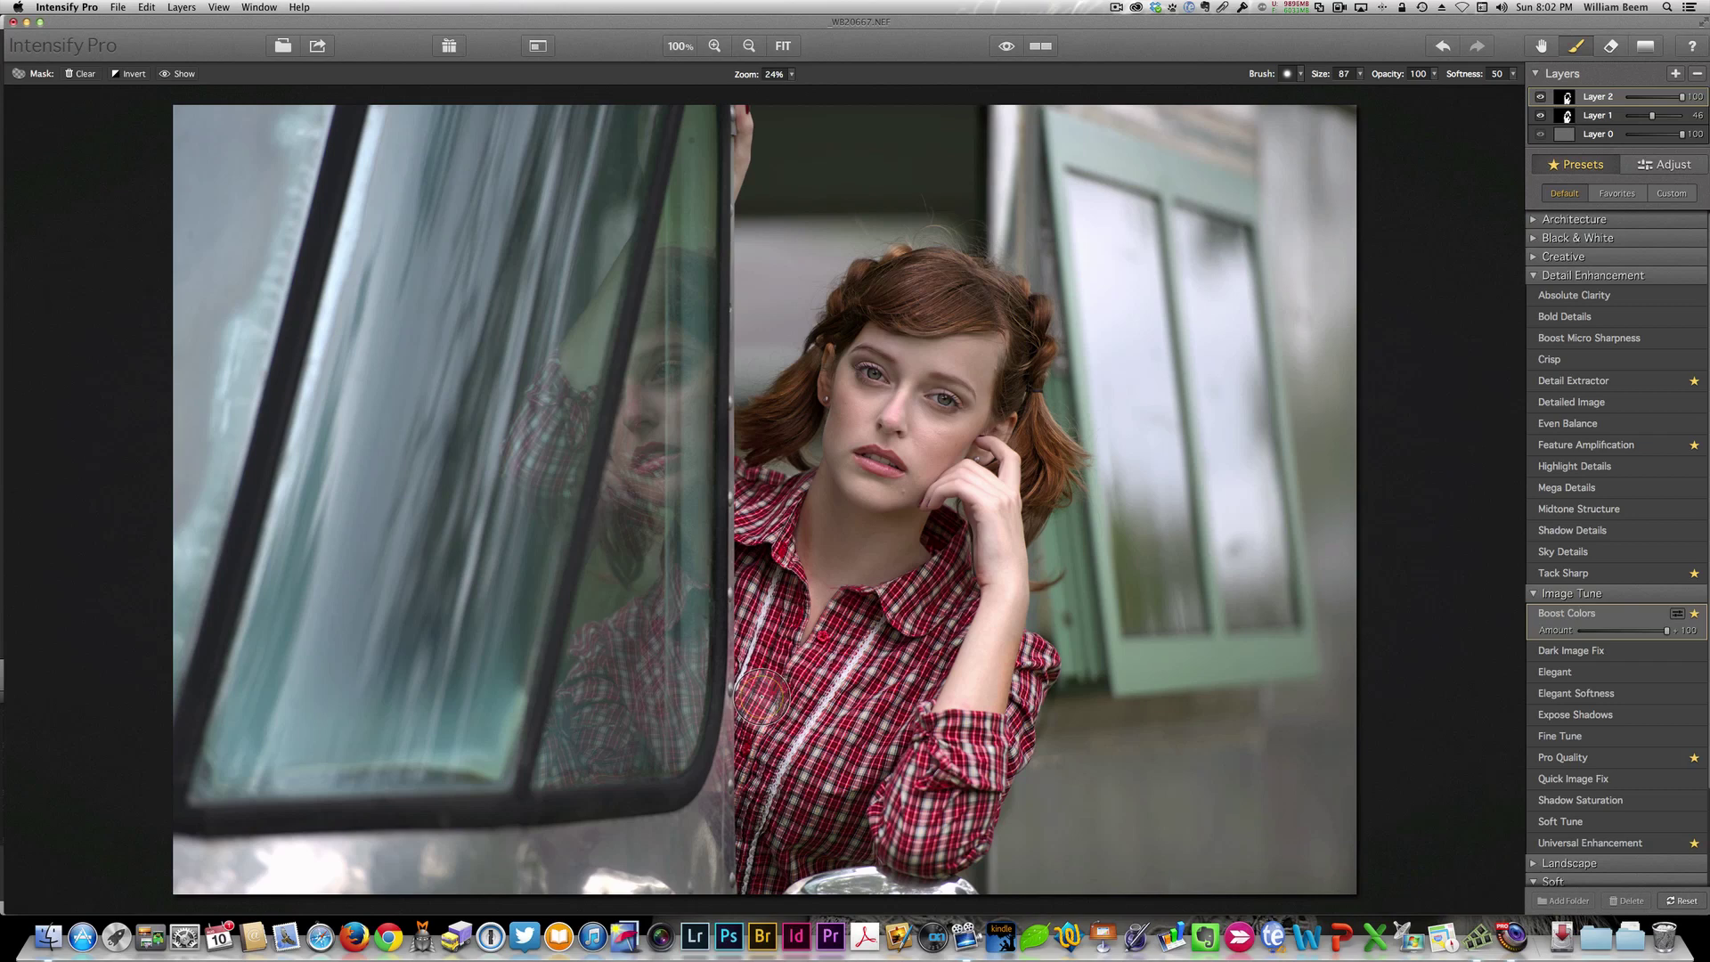
Collapse the Detail Enhancement, Soft and Image Tune preset groups and switch to the manual adjustment controls.
left_click(1533, 275)
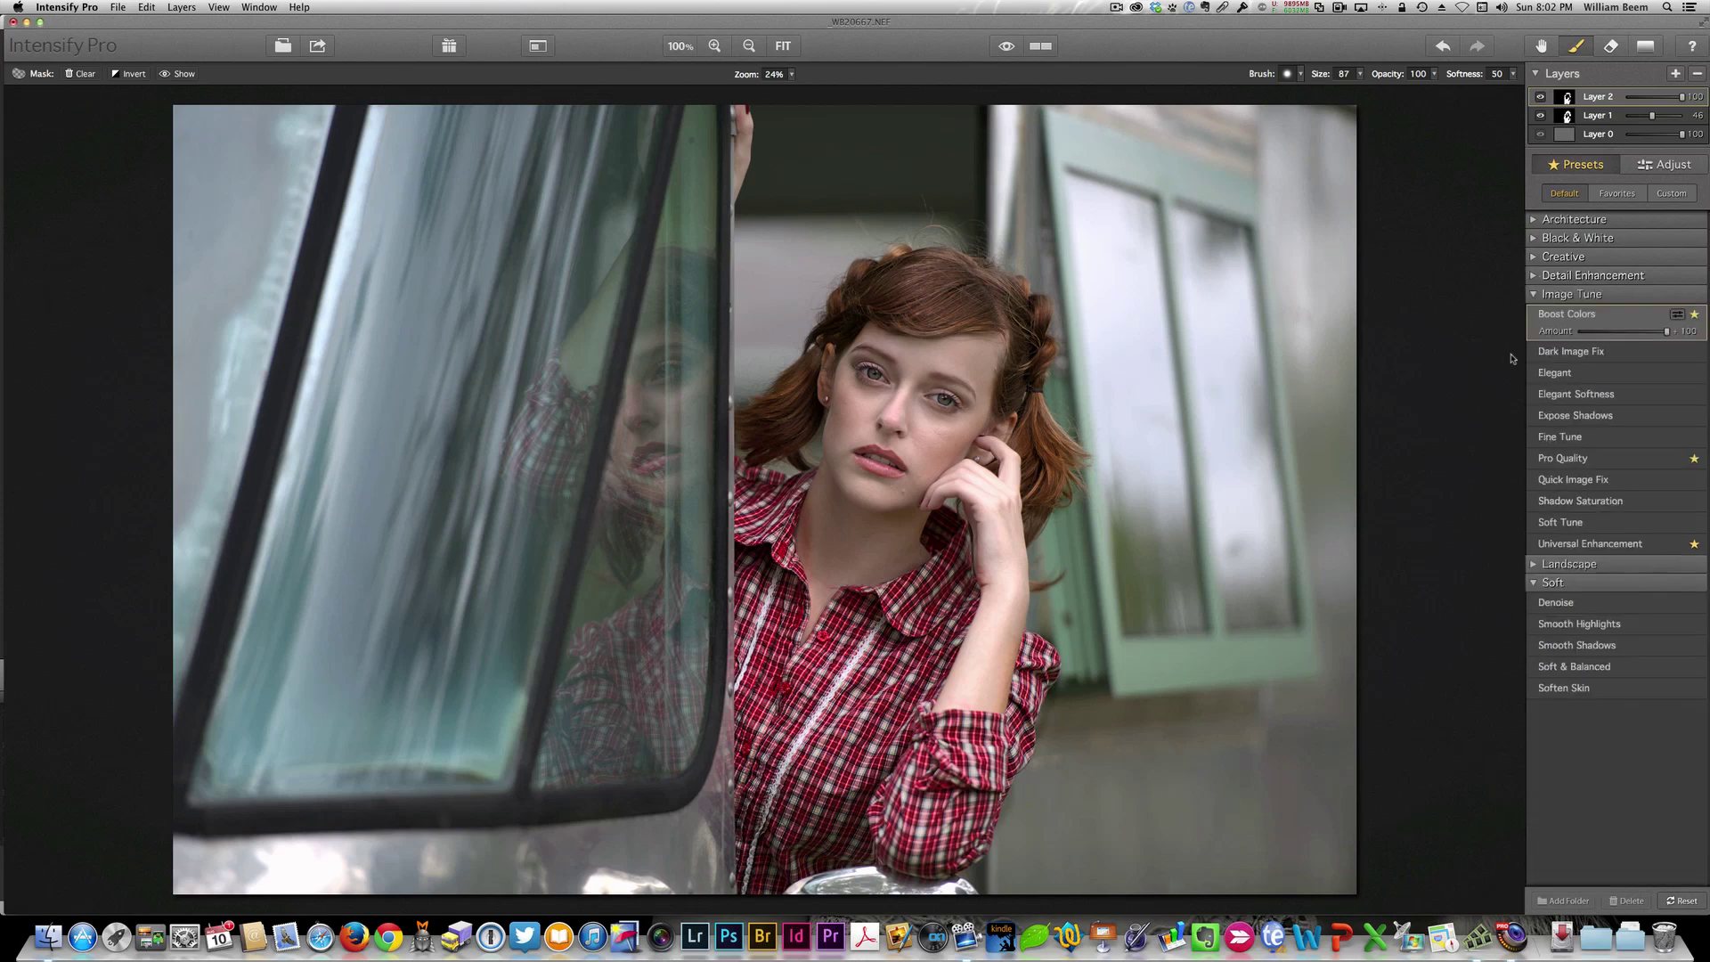
left_click(1532, 584)
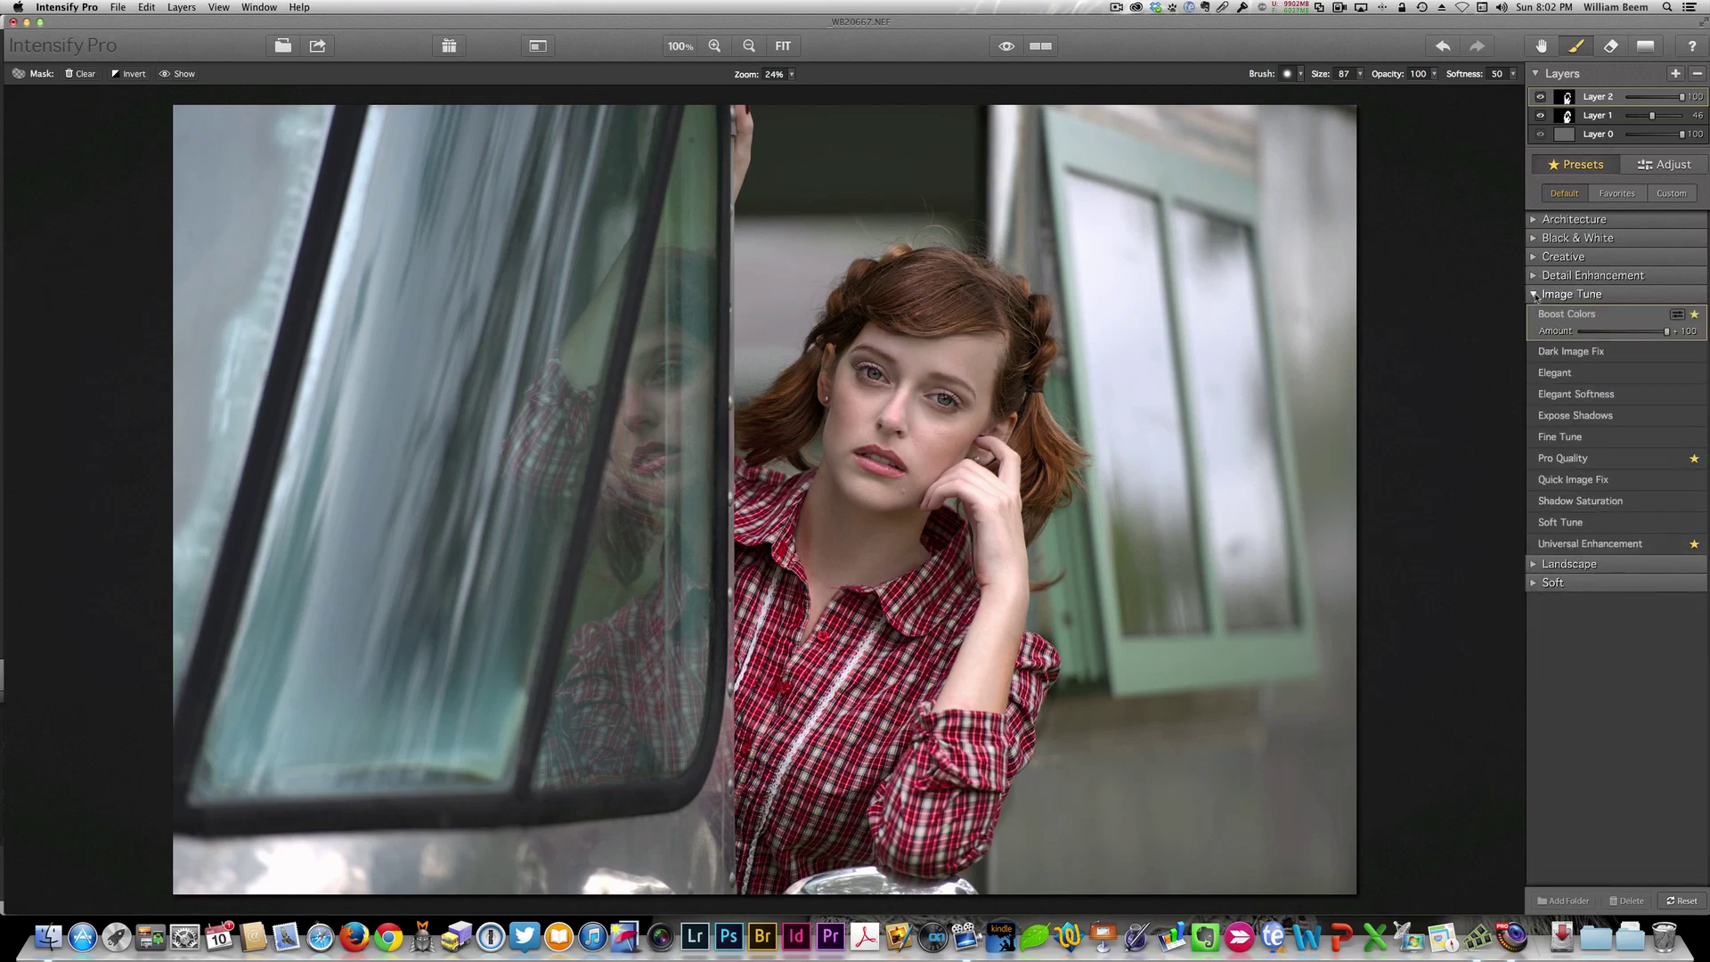
left_click(1534, 294)
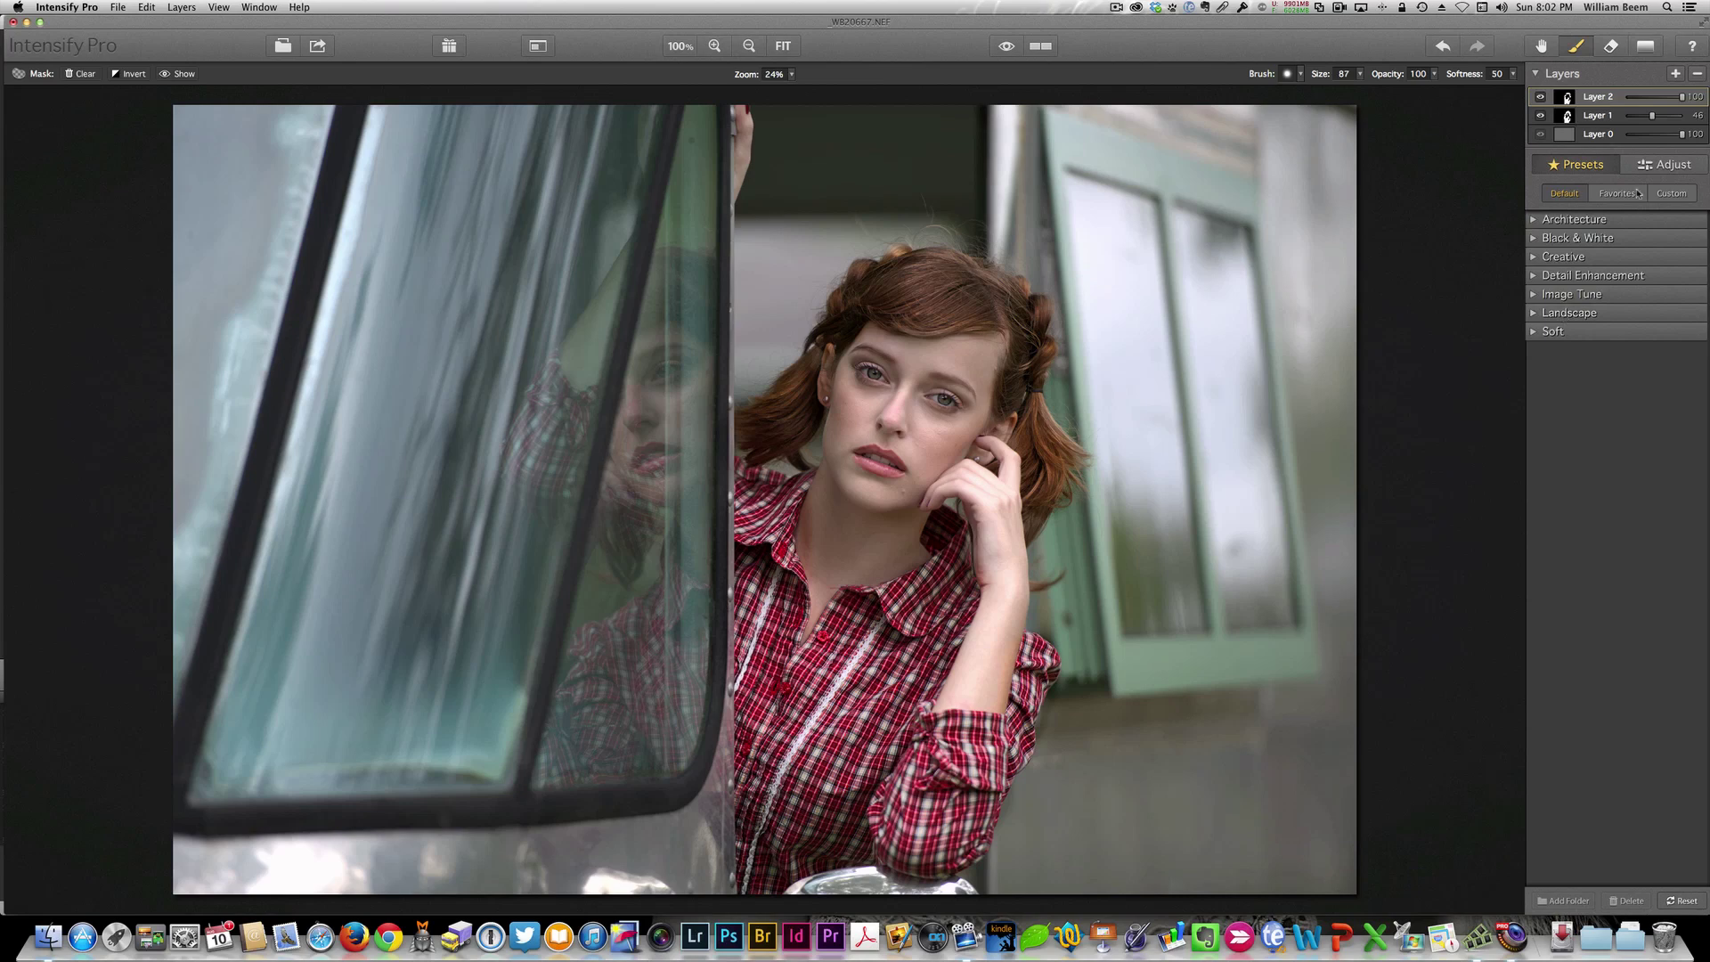
left_click(1668, 166)
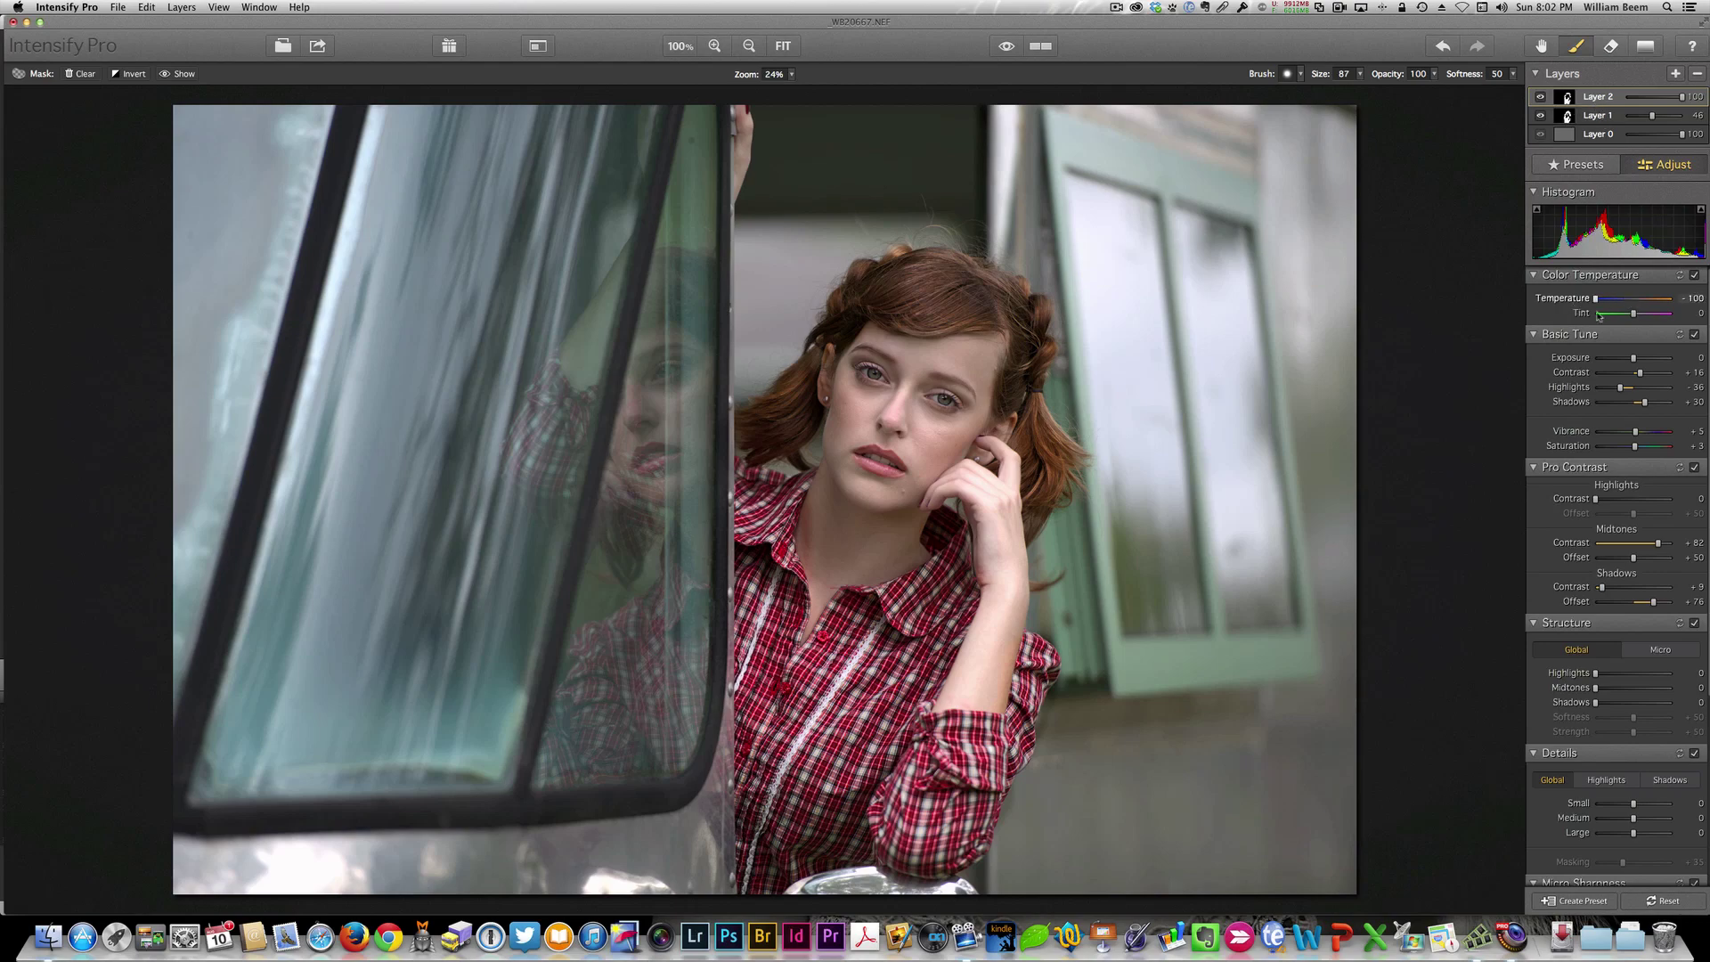
Try color temperature and tint shifts on Layer 2, and try a temperature change on Layer 0 with Color Temperature disabled and enabled.
left_click_drag(1598, 315, 1636, 316)
left_click(1601, 138)
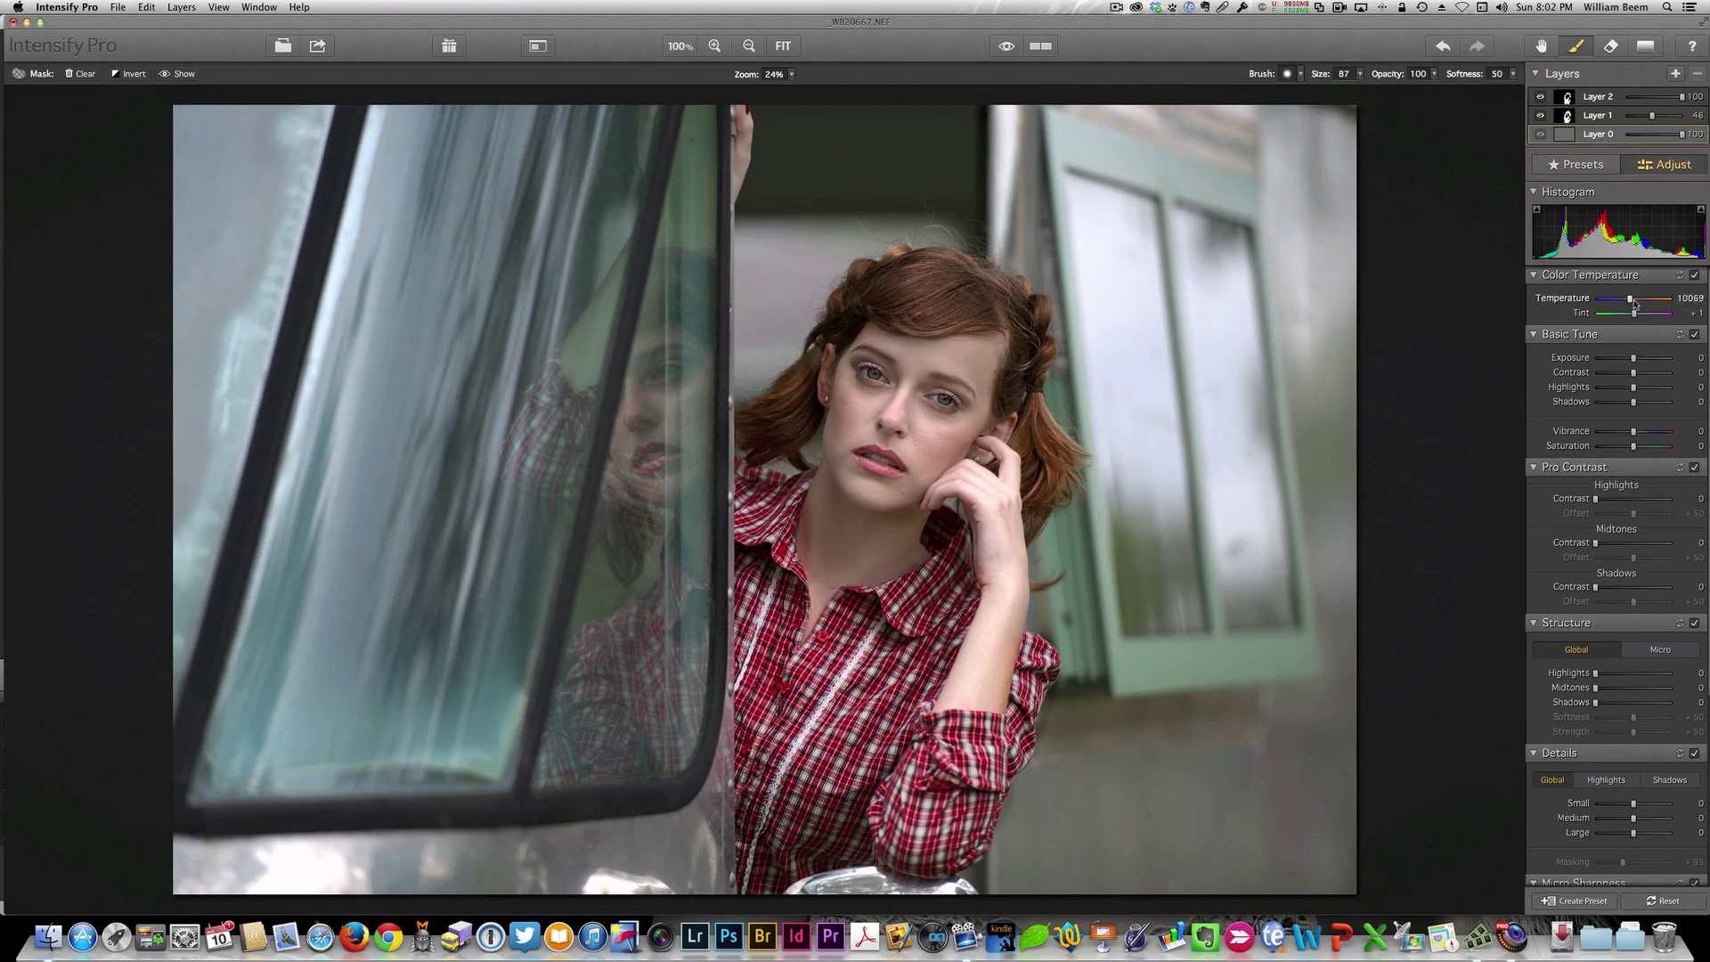
left_click_drag(1644, 302, 1657, 301)
left_click(1694, 276)
left_click(1695, 276)
Collapse the Histogram and Color Temperature sections for Layer 0.
left_click(1535, 278)
left_click(1537, 280)
left_click(1535, 191)
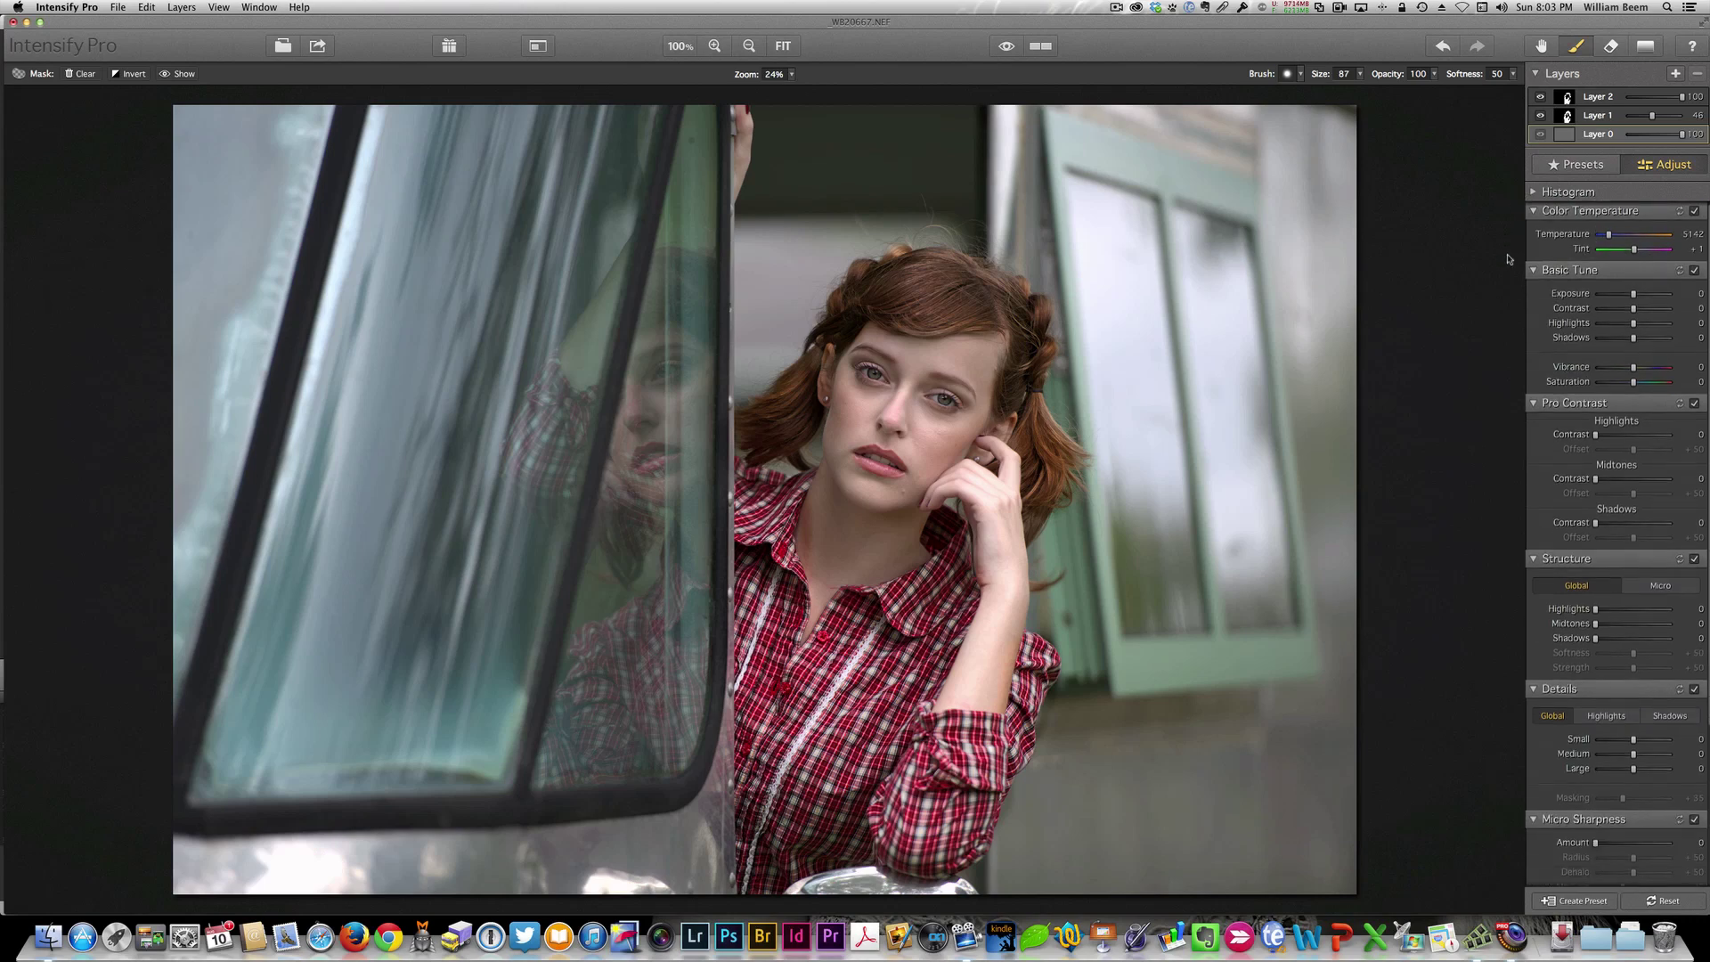
left_click(1533, 211)
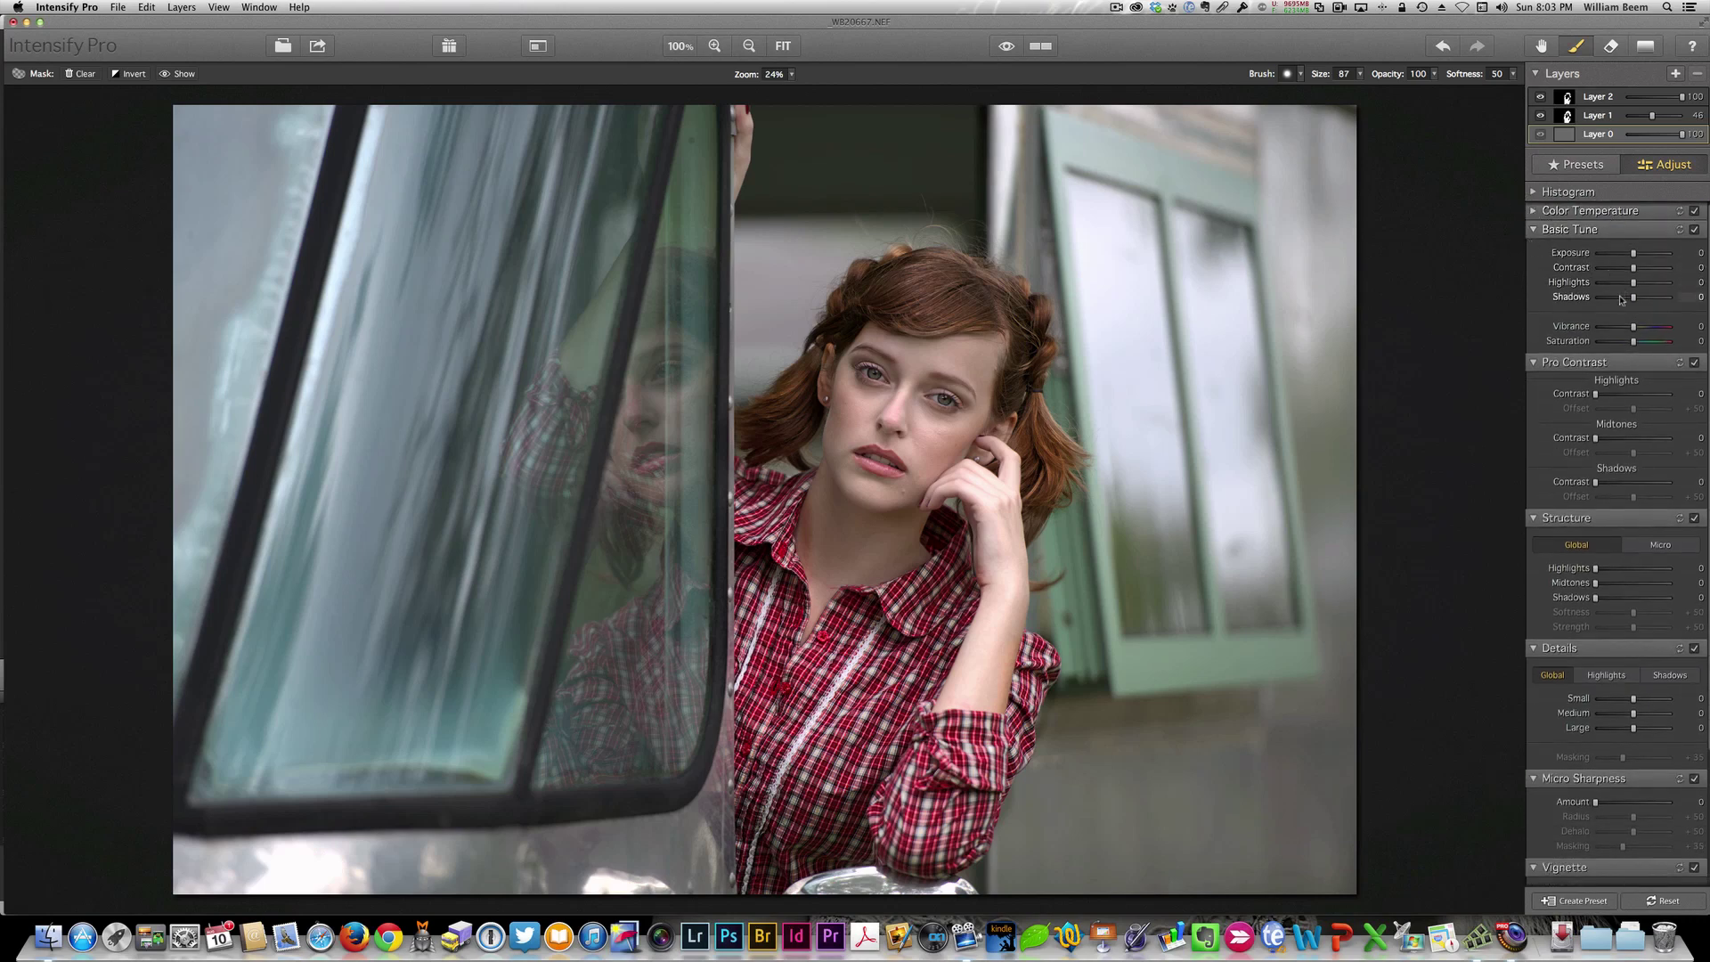
Try a slight Vibrance change in Basic Tune and collapse that section.
left_click_drag(1638, 327, 1642, 328)
left_click(1608, 224)
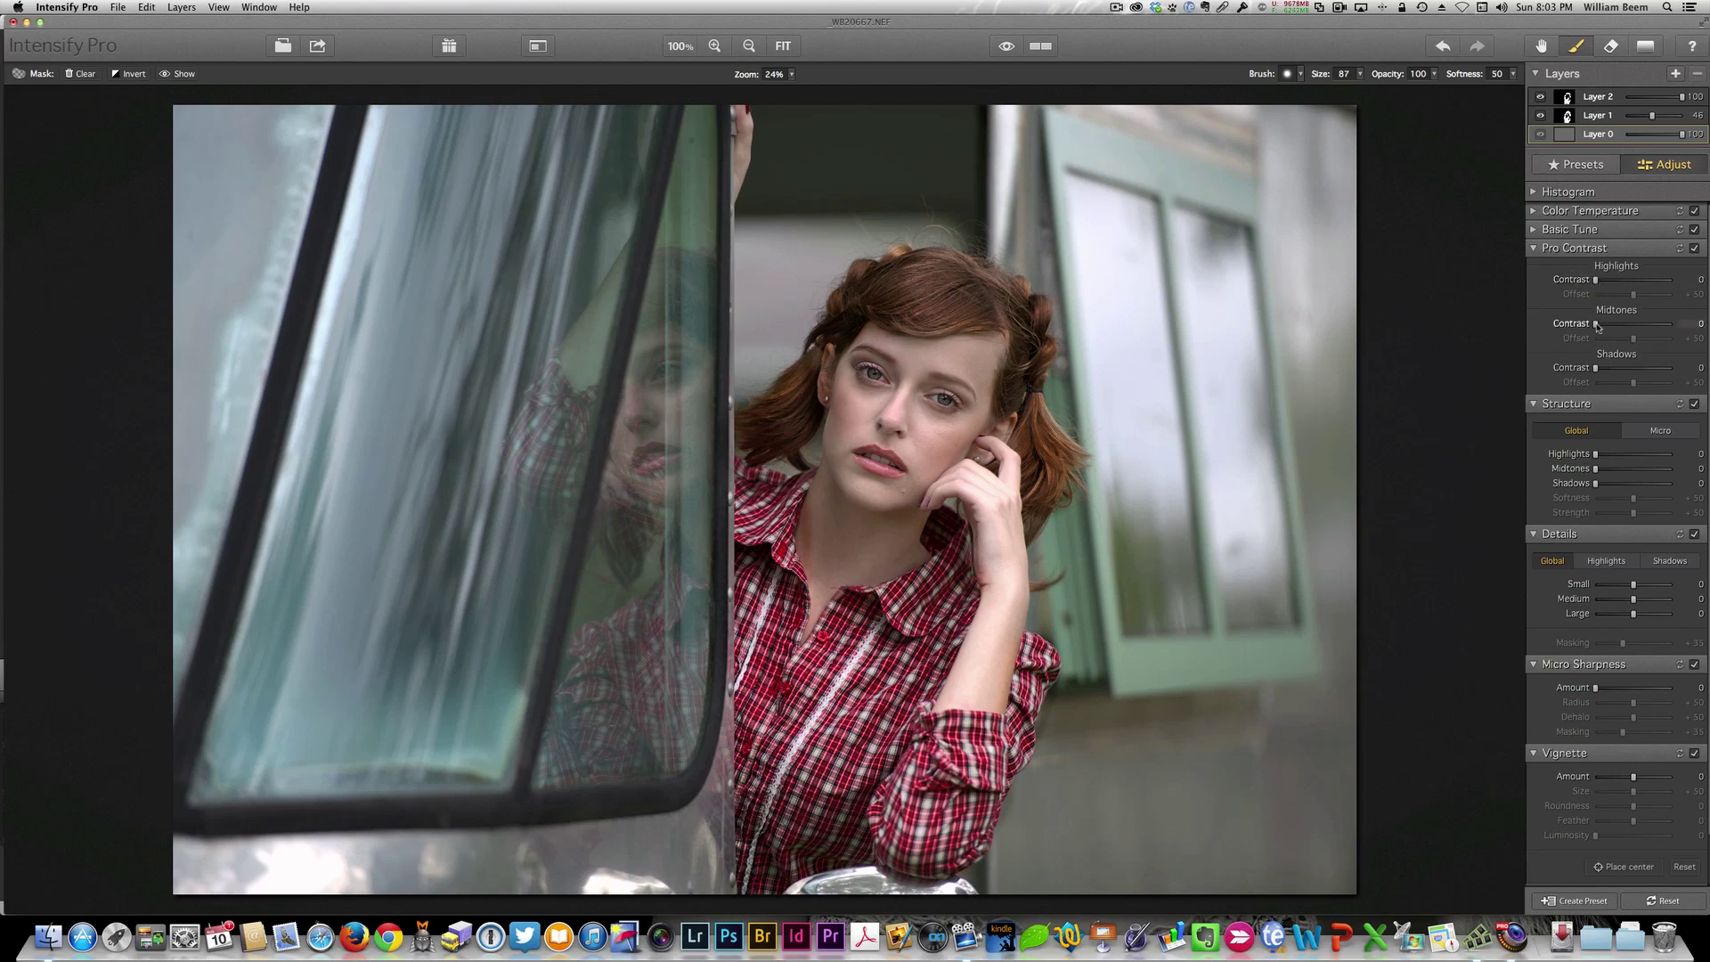
Try Pro Contrast on the midtones with contrast 84 and offset 61, reset the section and collapse it.
mouse_move(1597, 326)
left_mouse_down()
mouse_move(1674, 326)
mouse_move(1632, 345)
mouse_move(1672, 347)
mouse_move(1613, 352)
left_mouse_up()
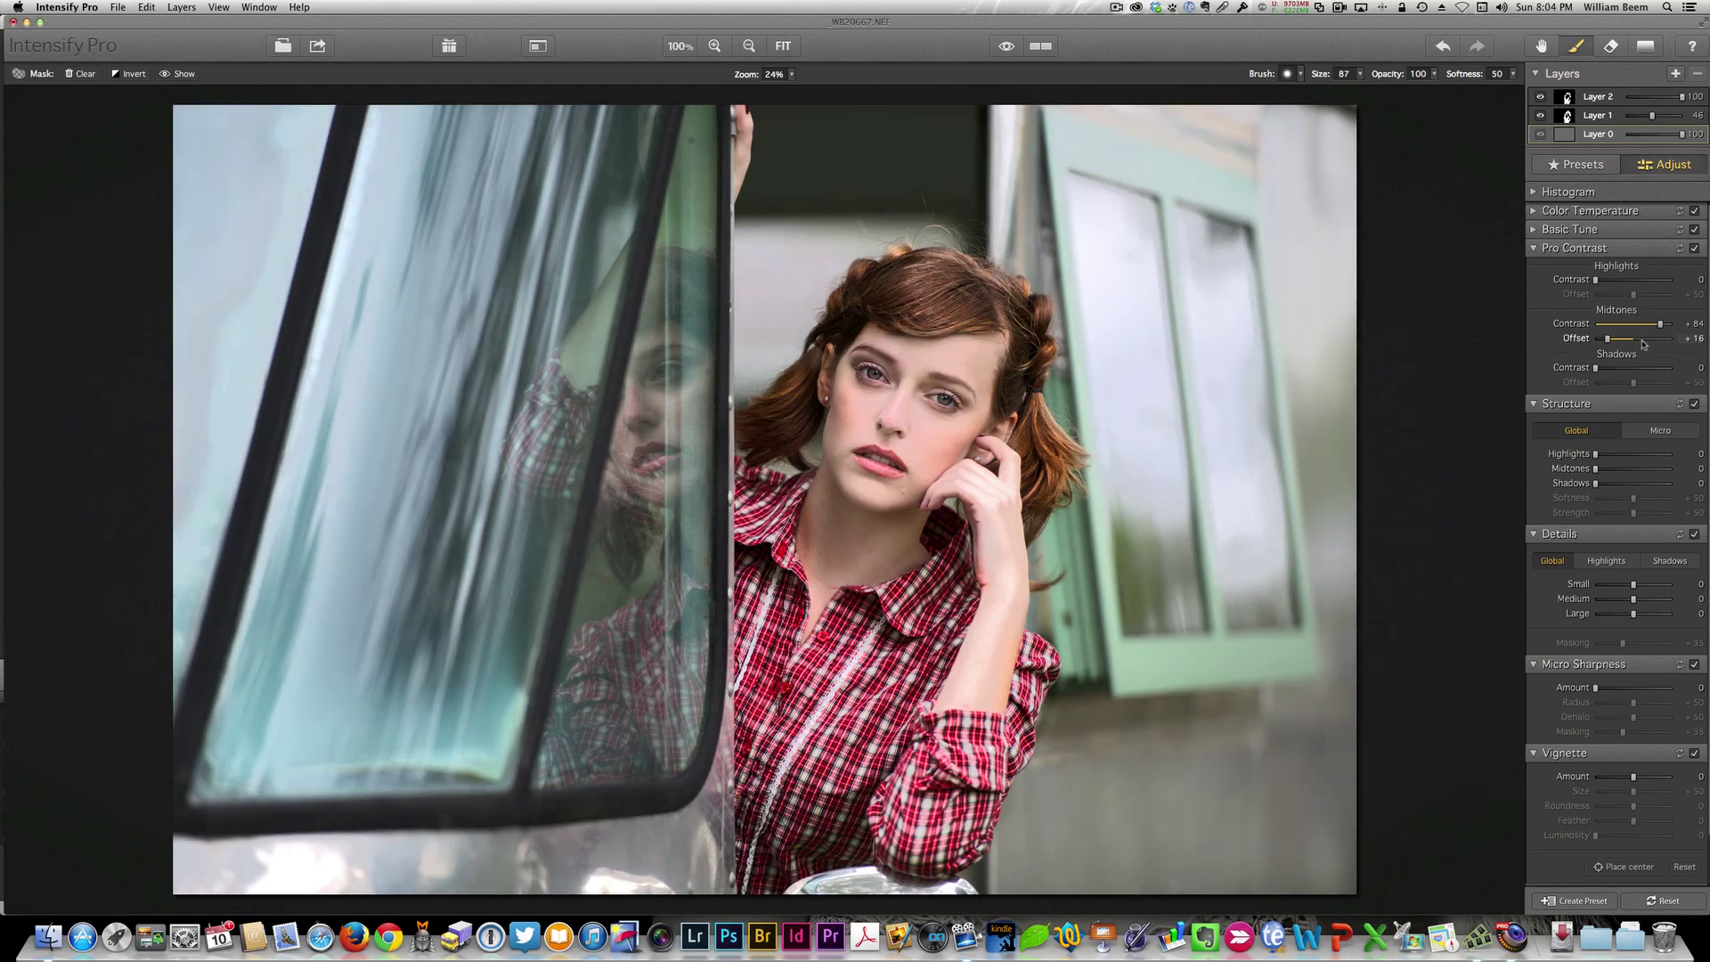
left_click(1643, 340)
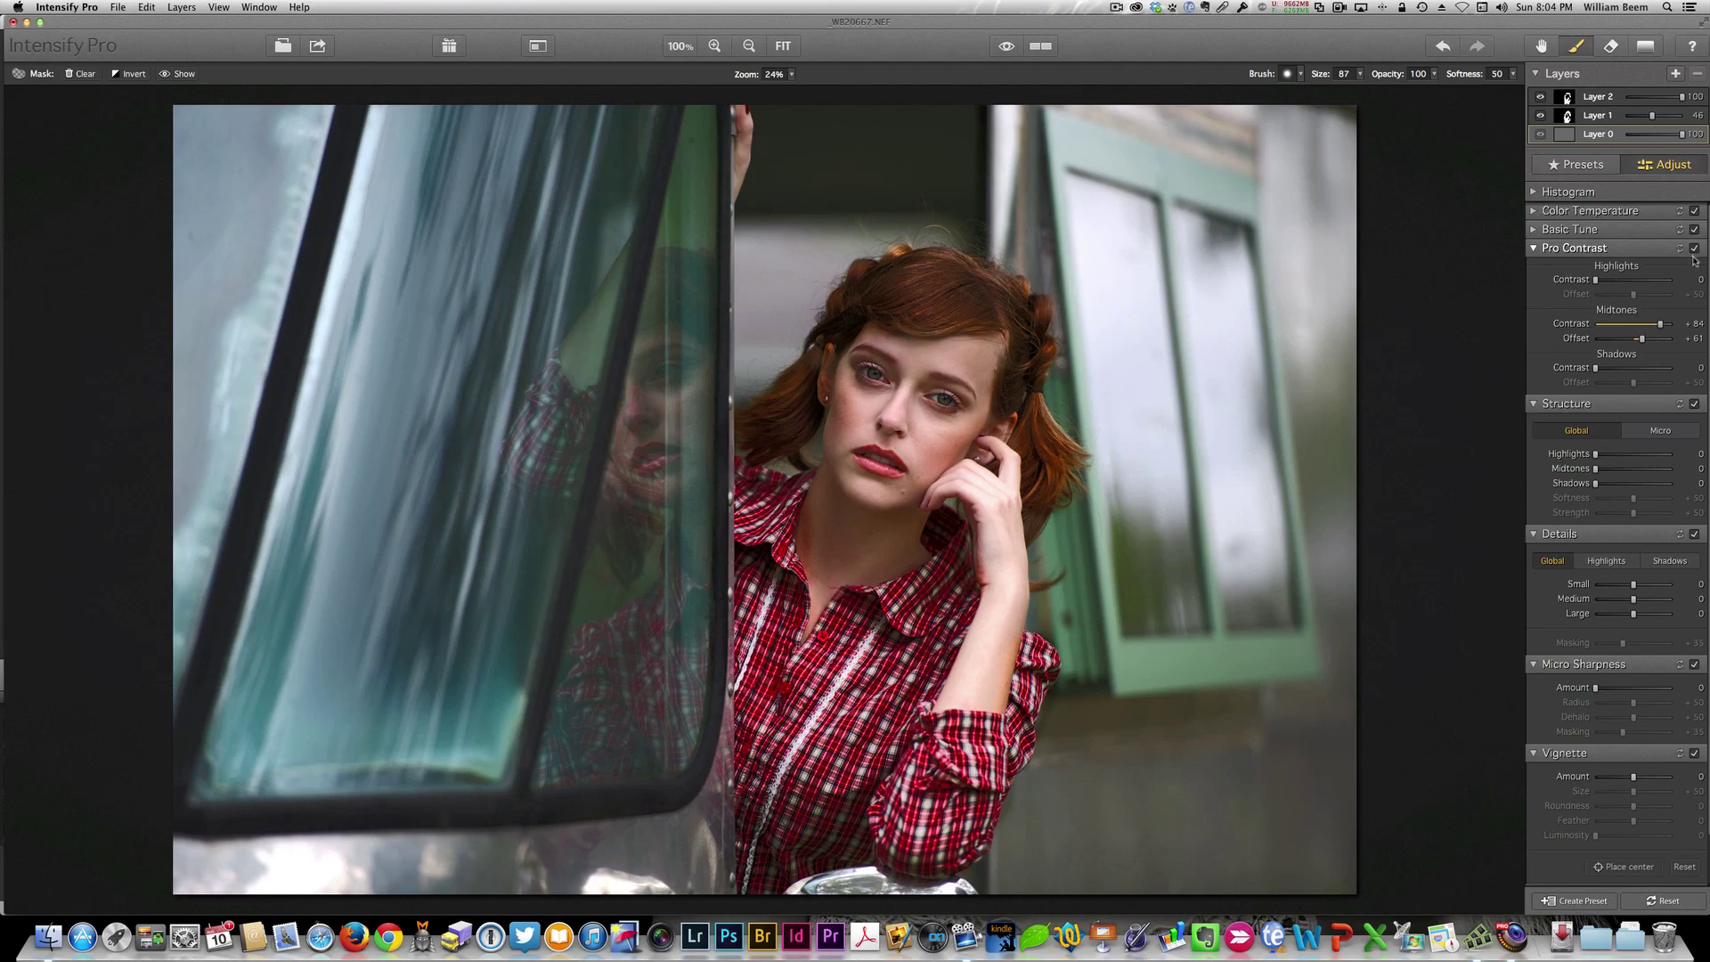
left_click(1680, 249)
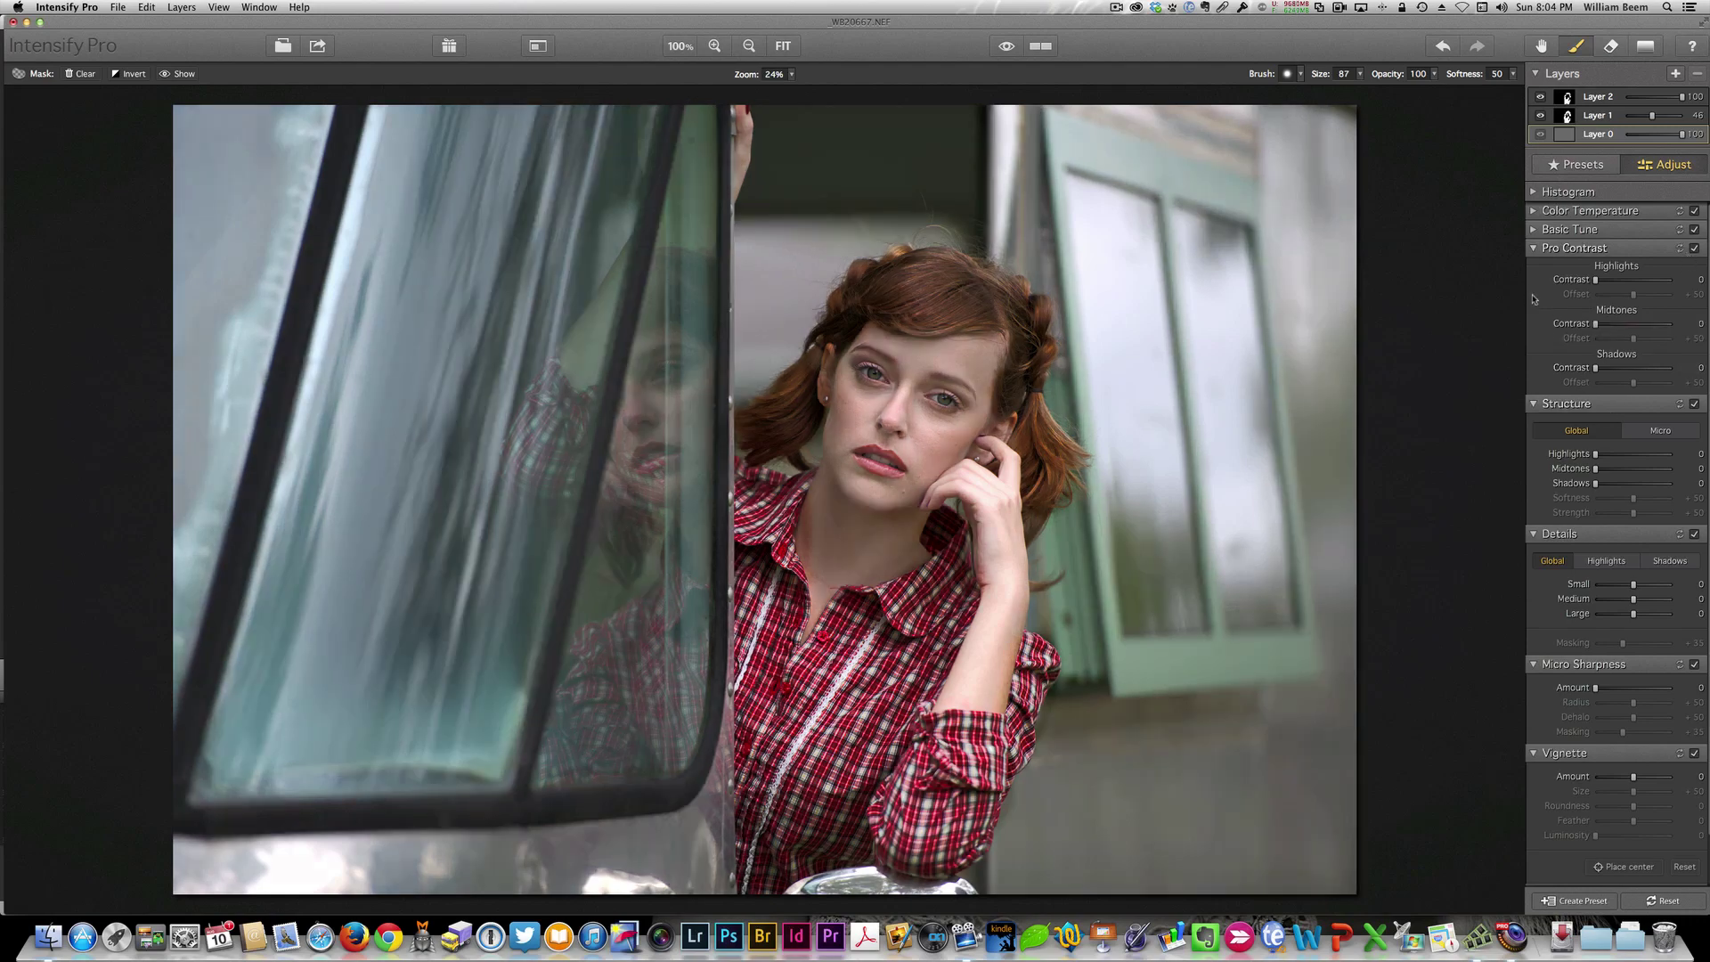
left_click(1532, 249)
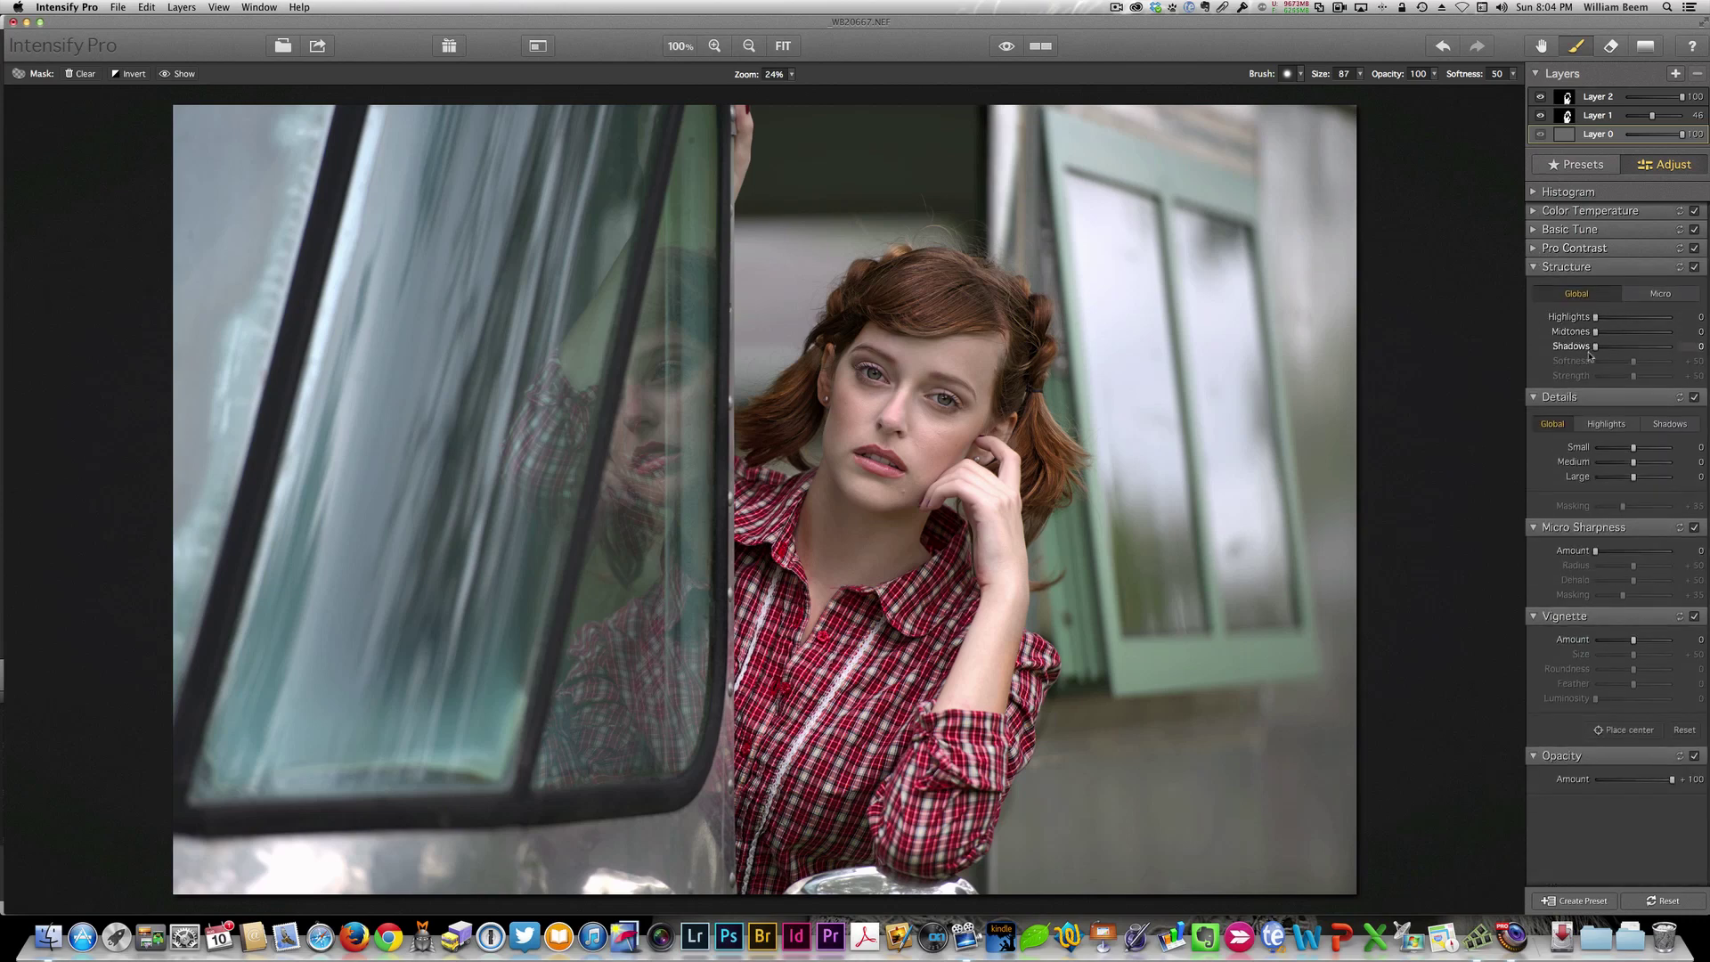
Try a global Structure value of 75 on the midtones, reset the section and collapse it.
left_click_drag(1597, 334, 1649, 331)
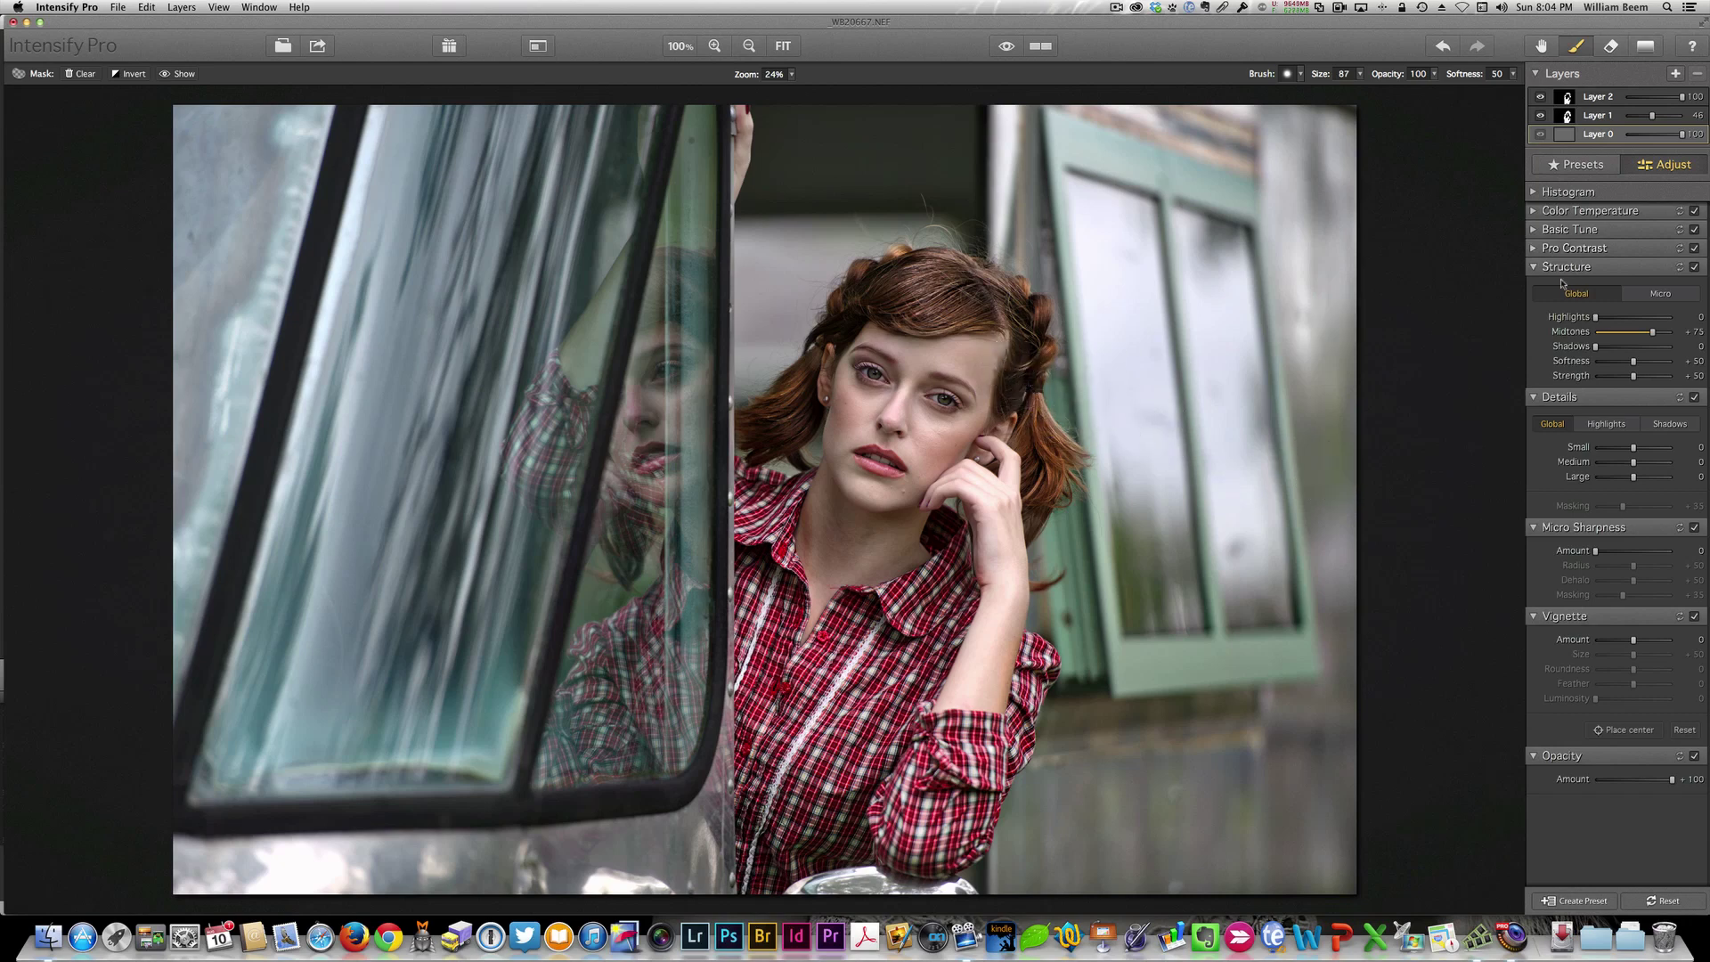
left_click(1680, 267)
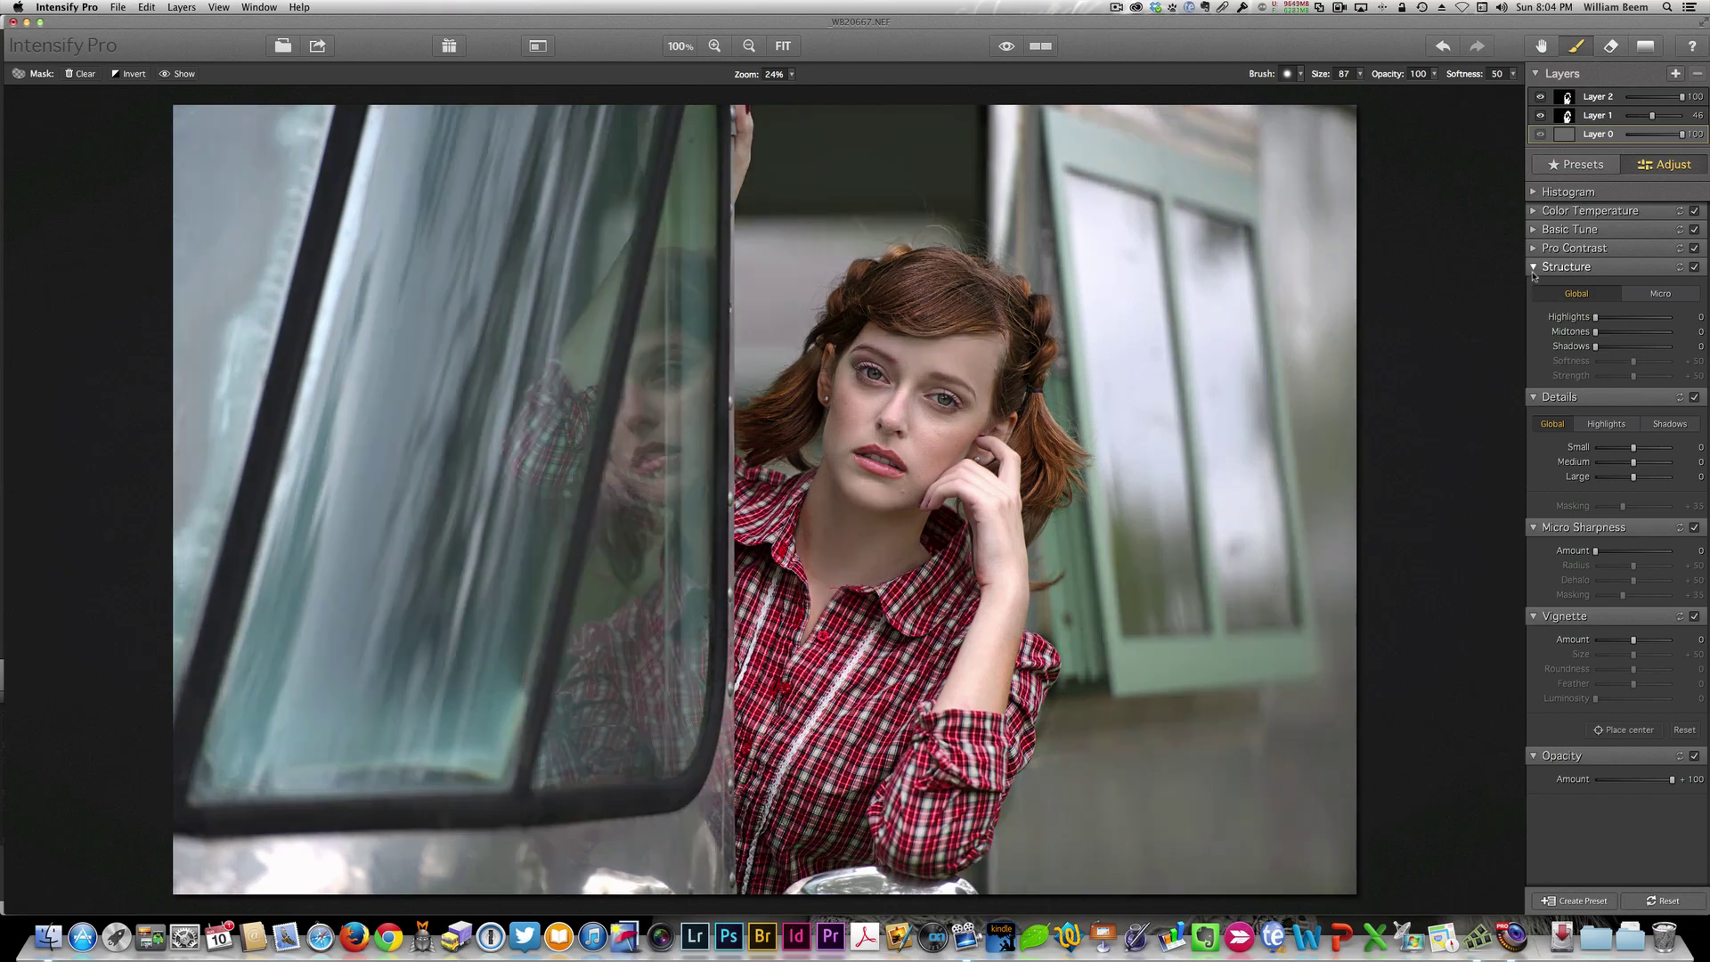
left_click(1533, 268)
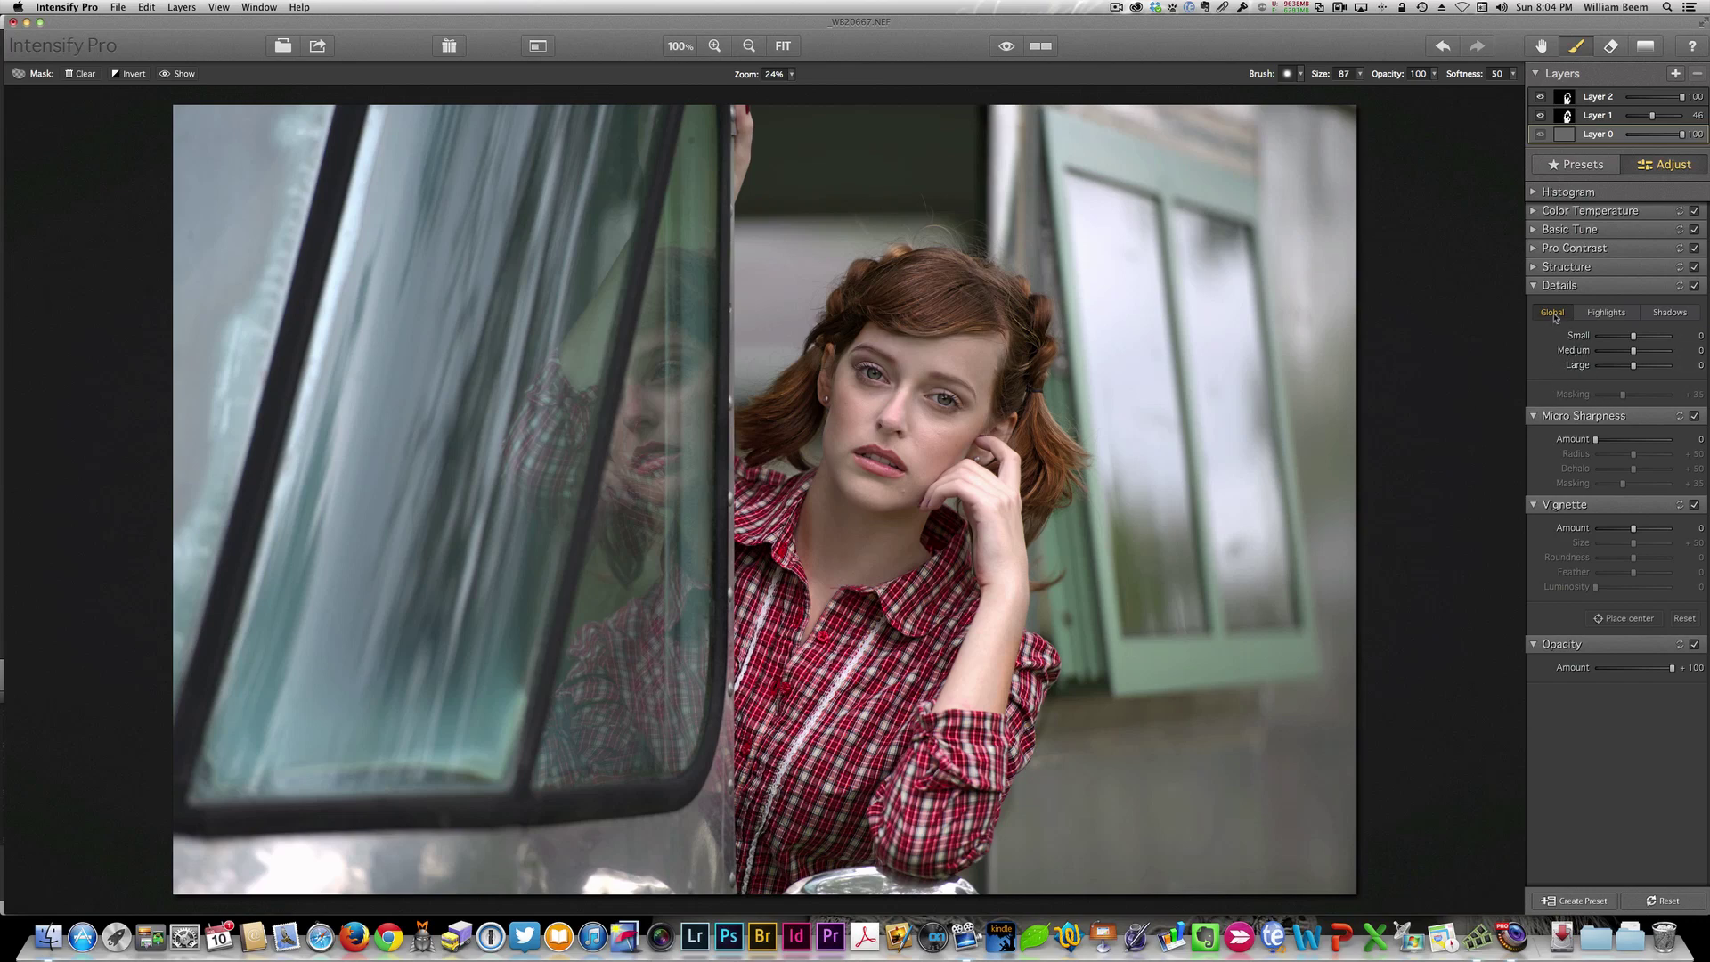
Look over the Highlights and Global modes of the Details section, and collapse Details and Micro Sharpness.
left_click(1608, 314)
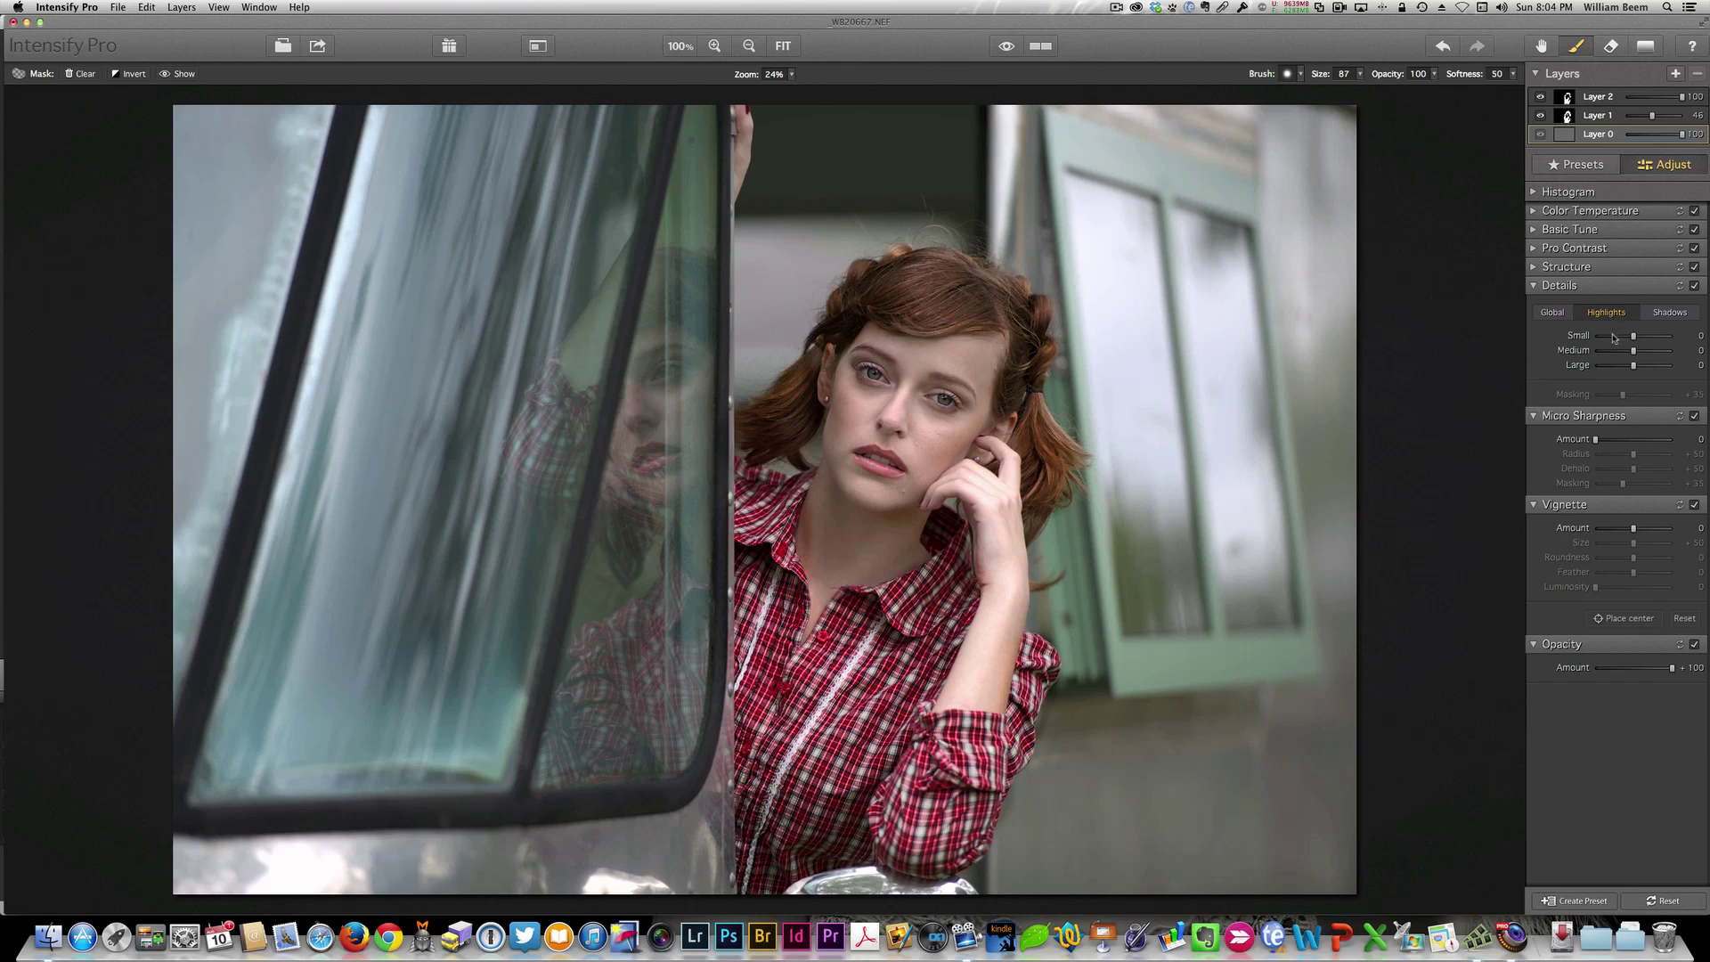
left_click(1556, 316)
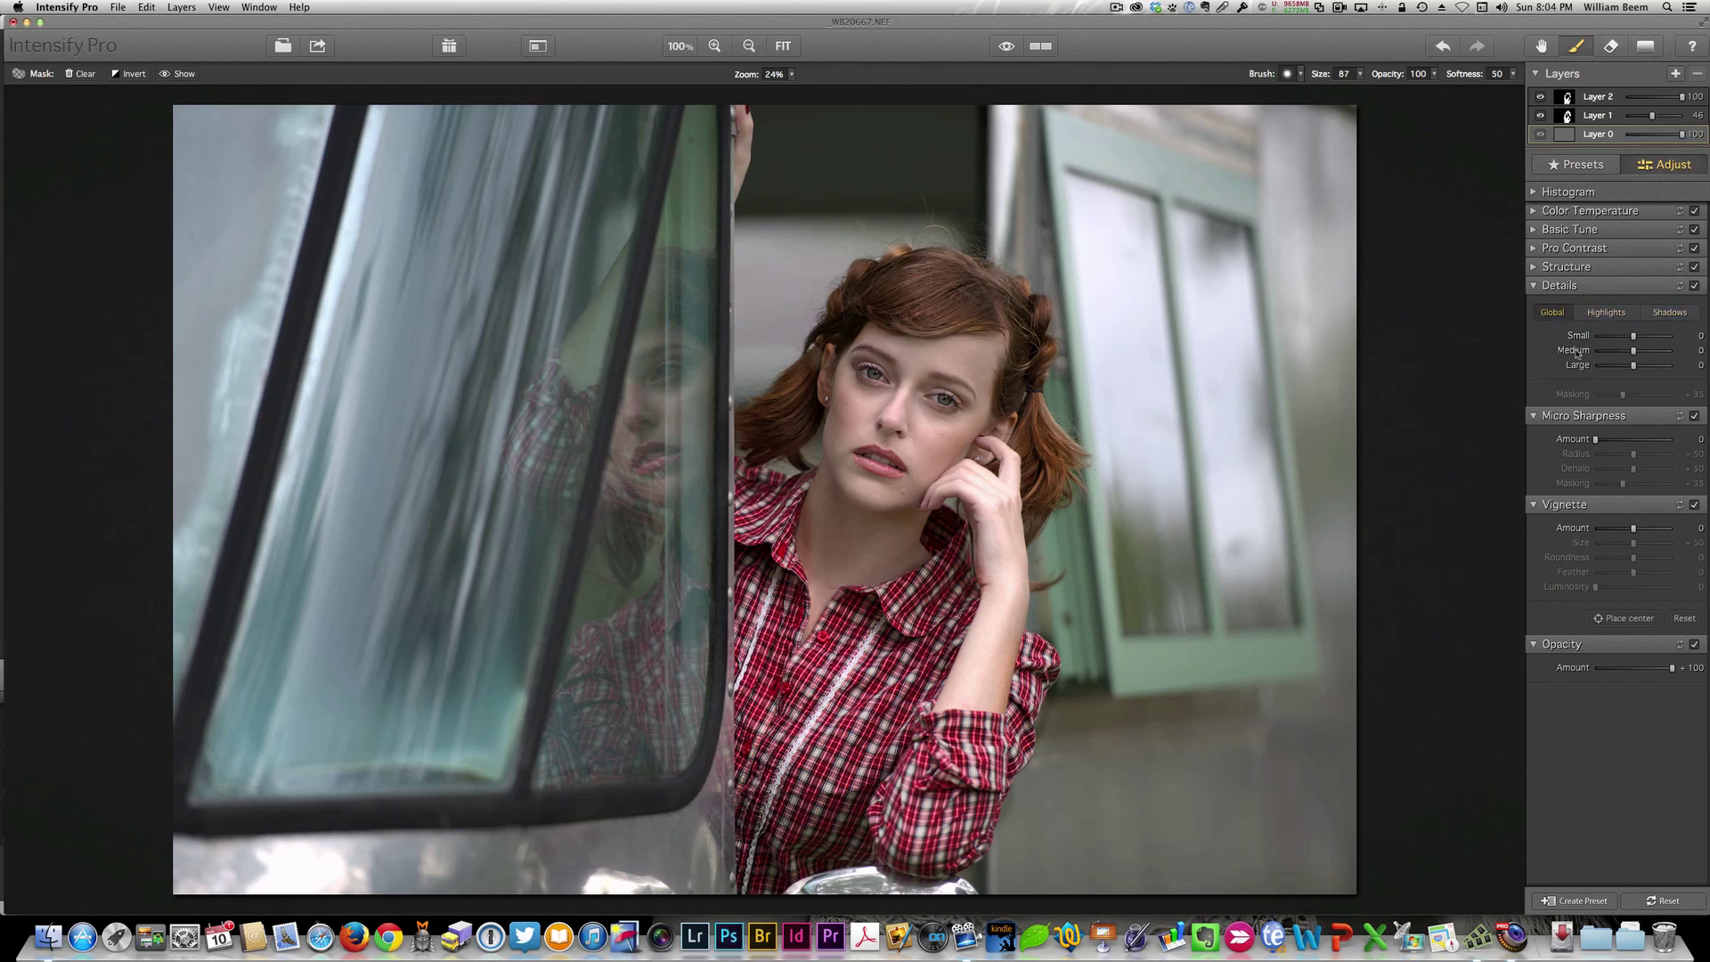
left_click(1537, 285)
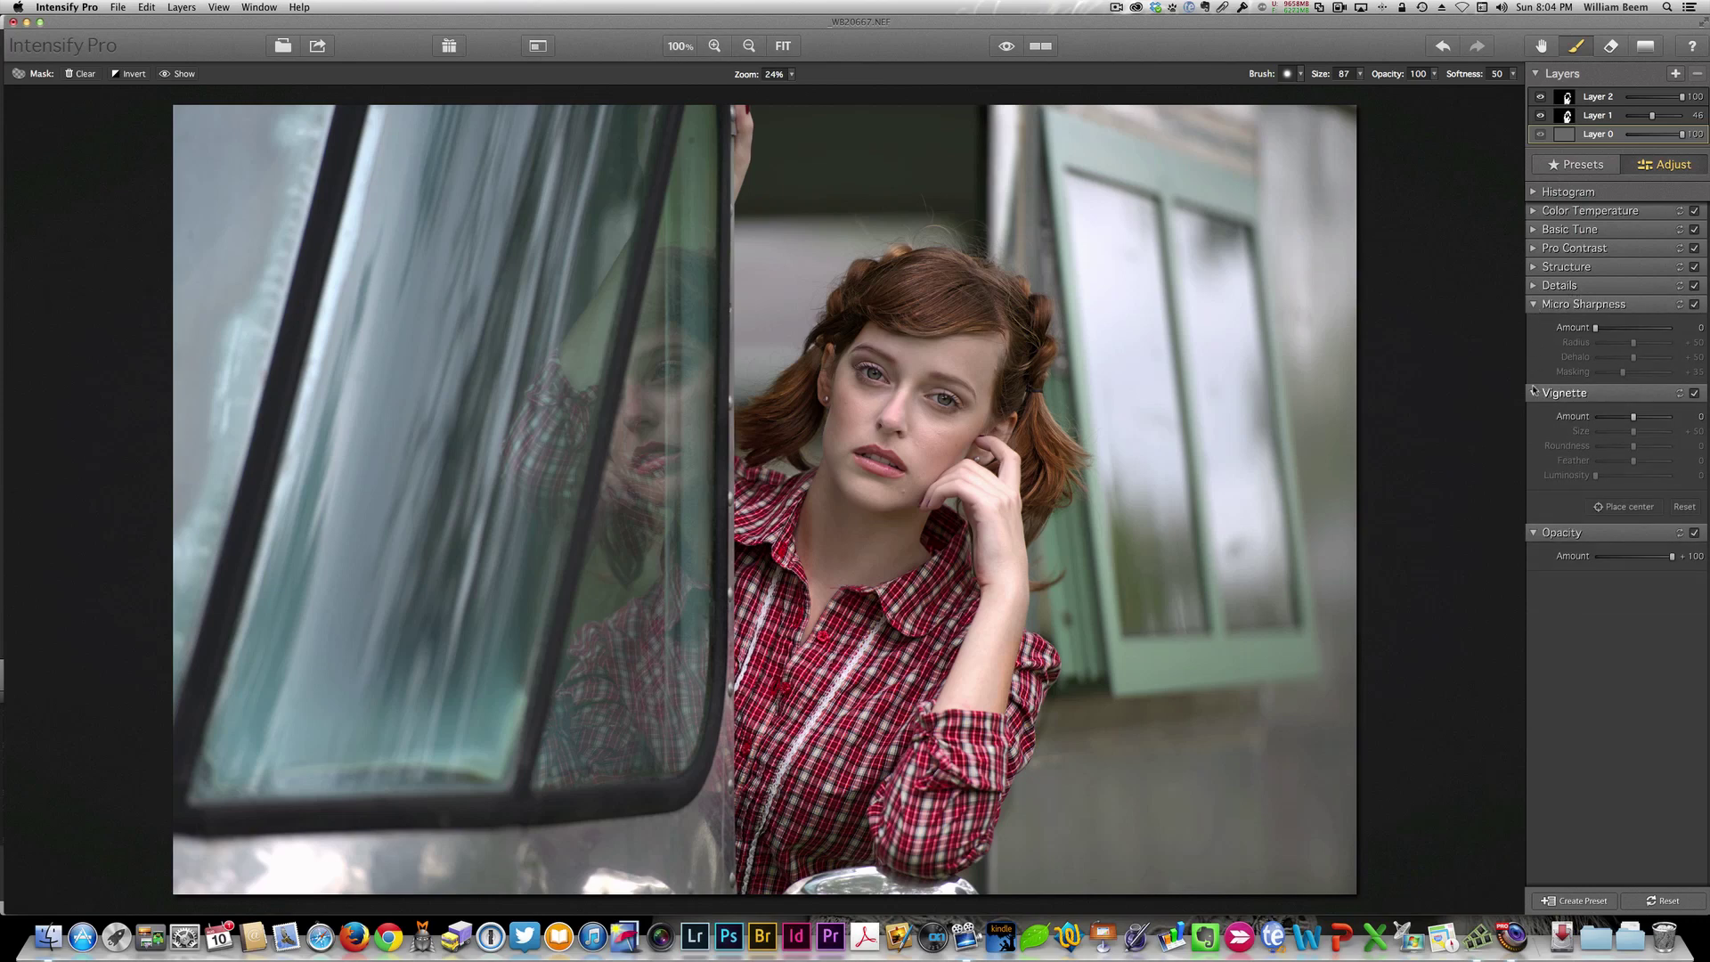
left_click(1533, 305)
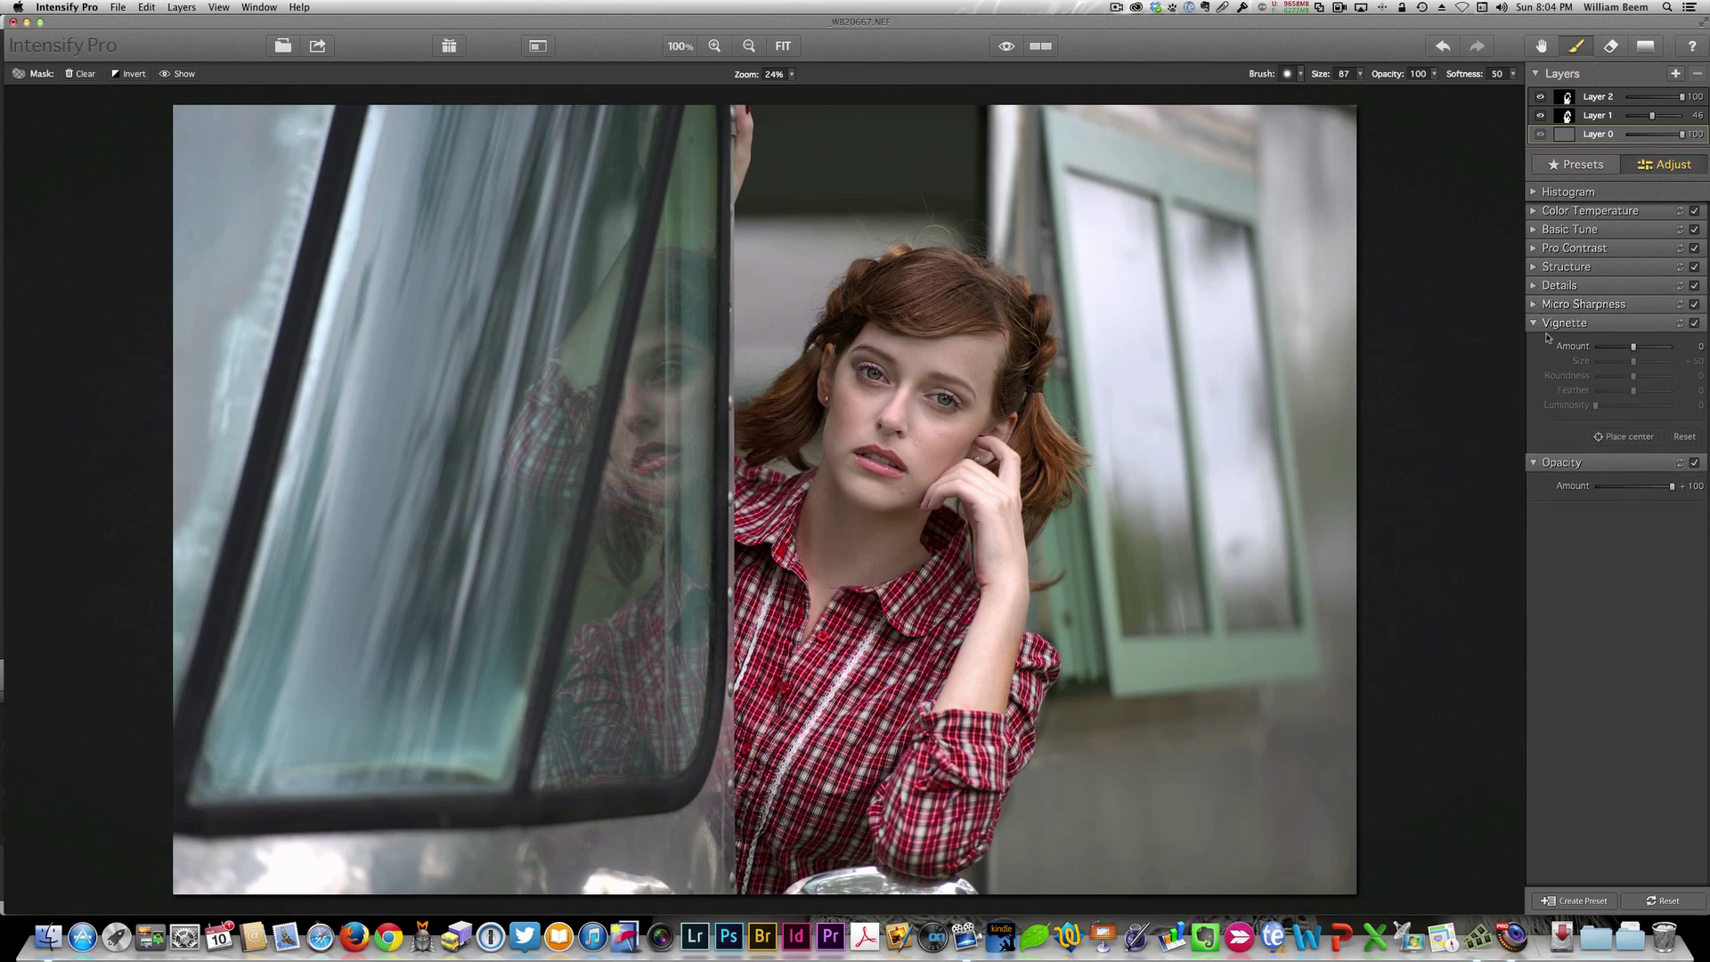
Try a vignette with amount -100, size 15, roundness 21, feather -52, luminosity 61 and its center on the woman, reset the section and collapse it.
left_click_drag(1632, 349, 1663, 348)
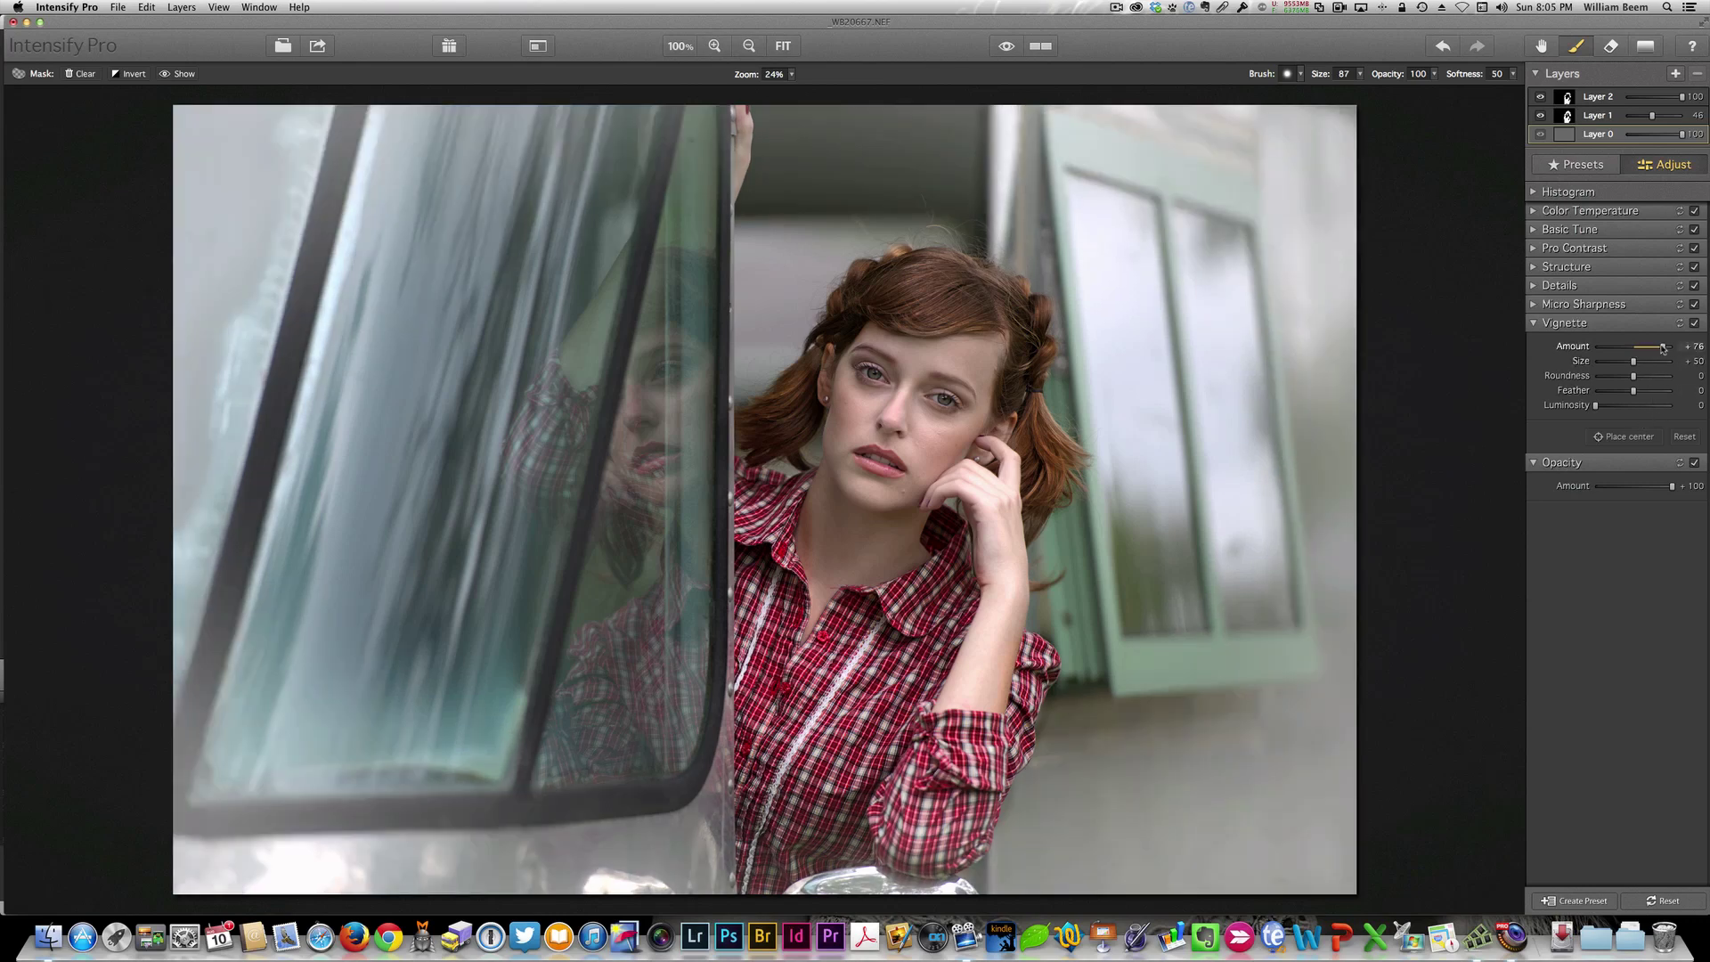
left_click_drag(1663, 346, 1581, 357)
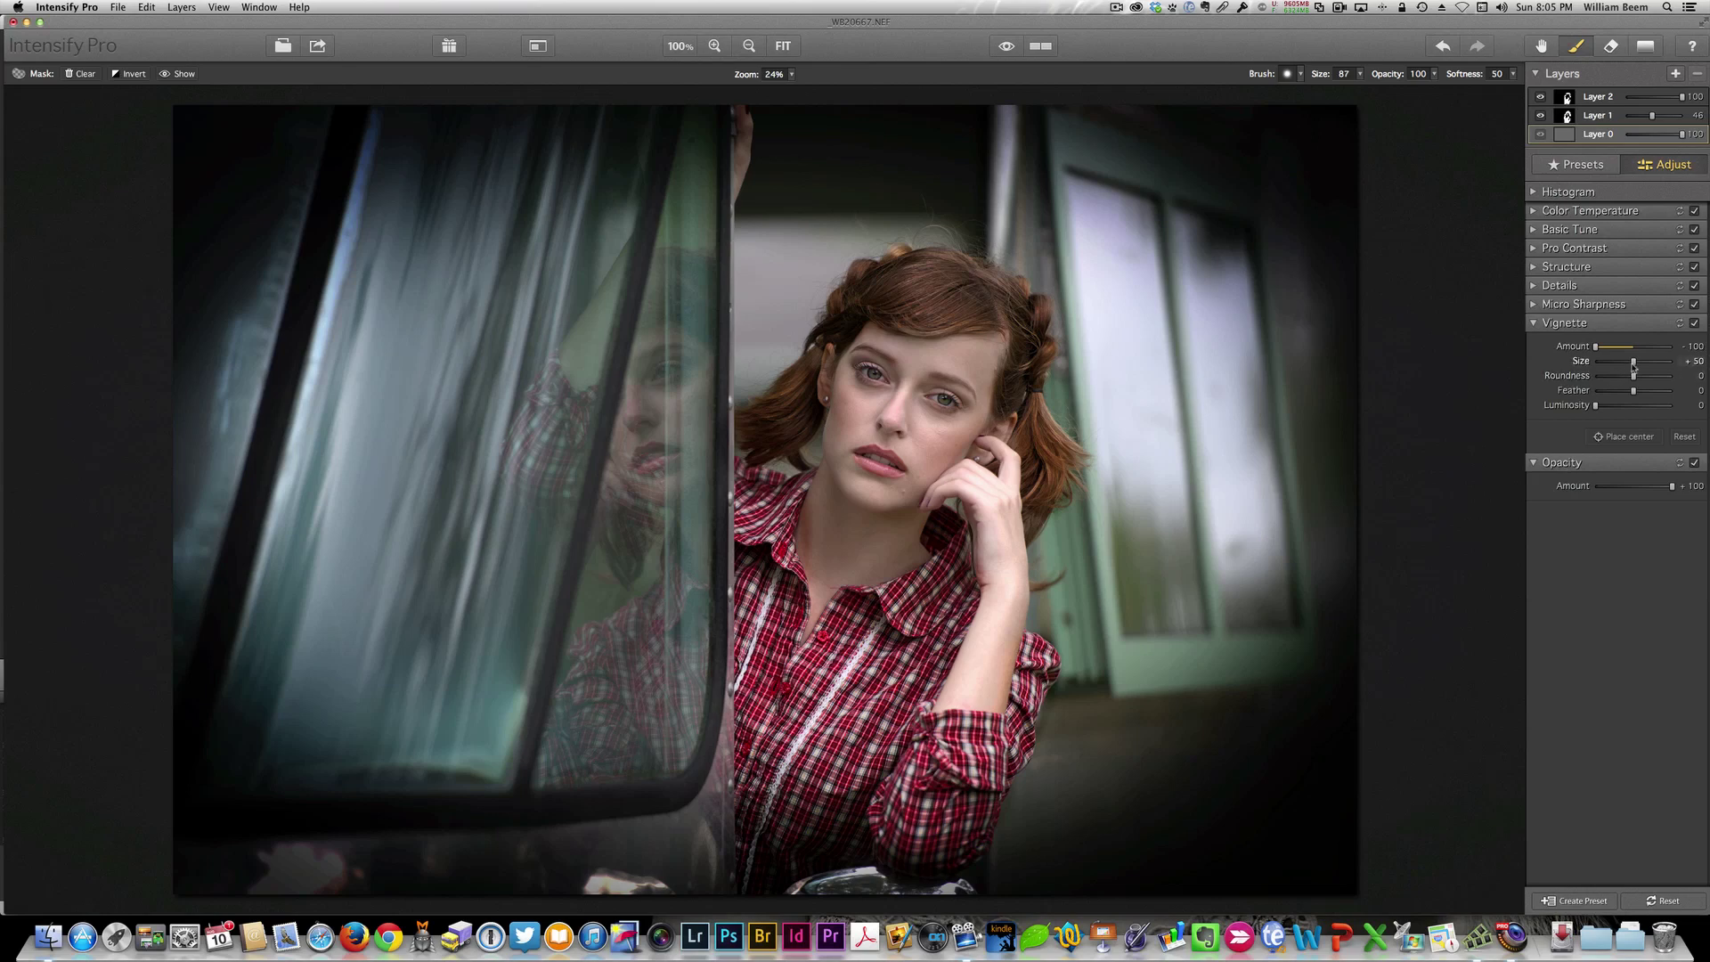
left_click_drag(1633, 361, 1607, 363)
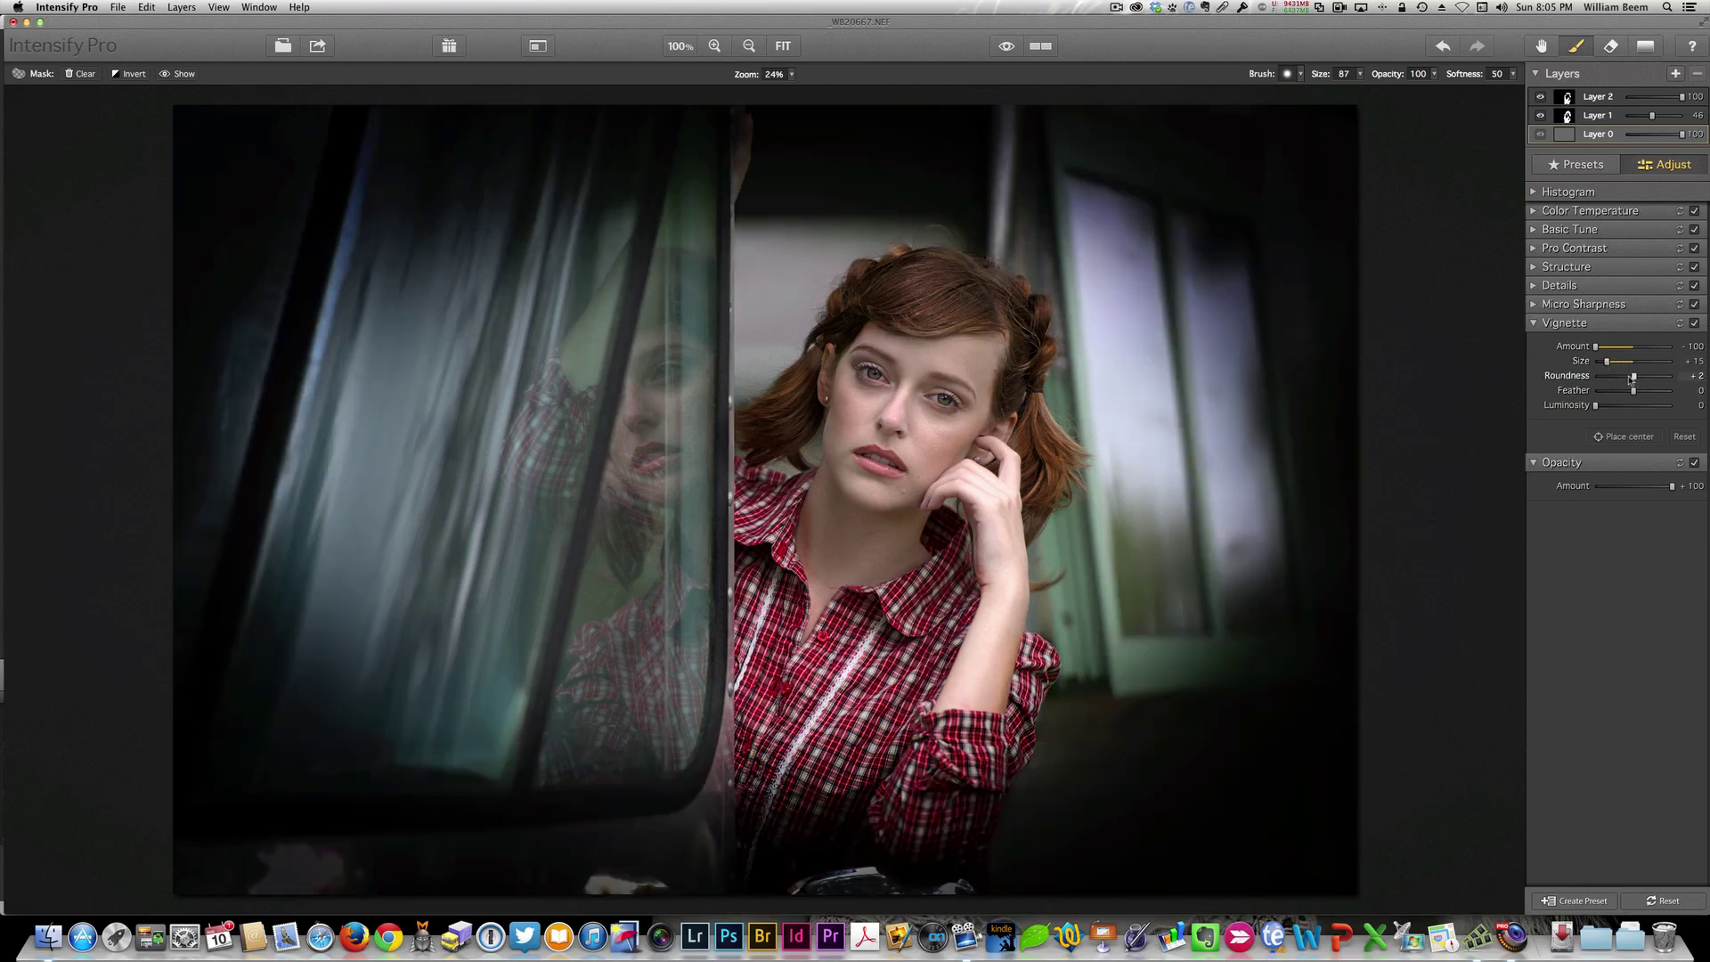
left_click_drag(1630, 377, 1643, 416)
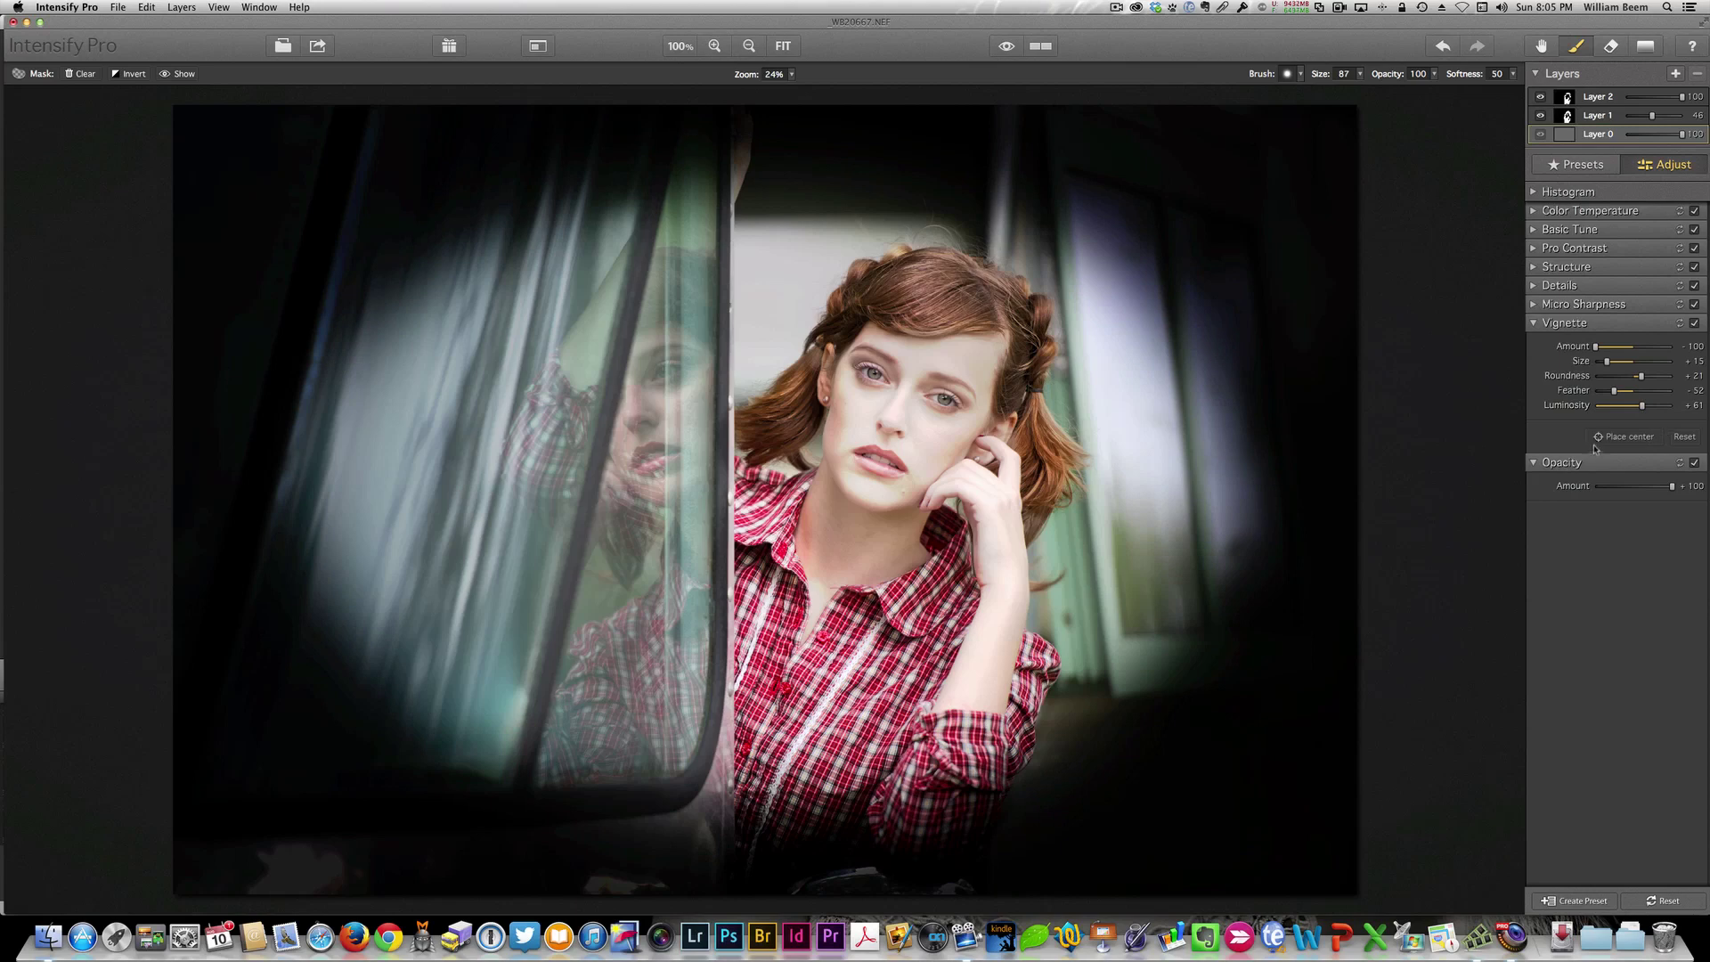
left_click(1598, 440)
left_click(931, 655)
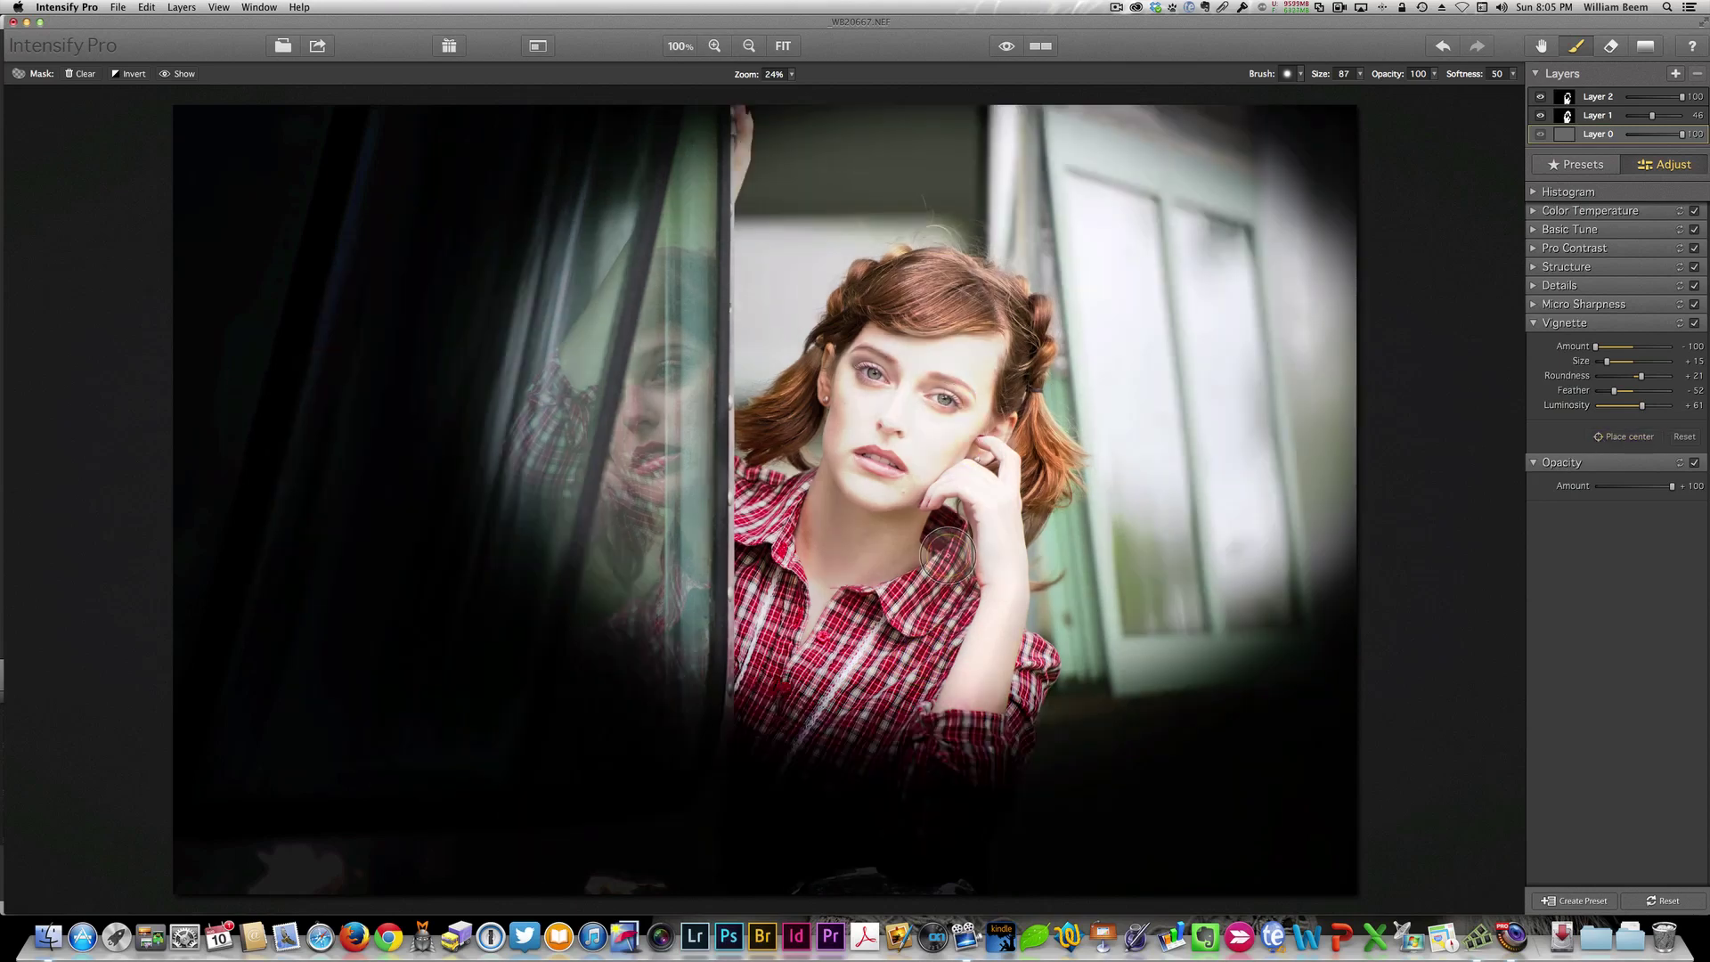
left_click(1679, 325)
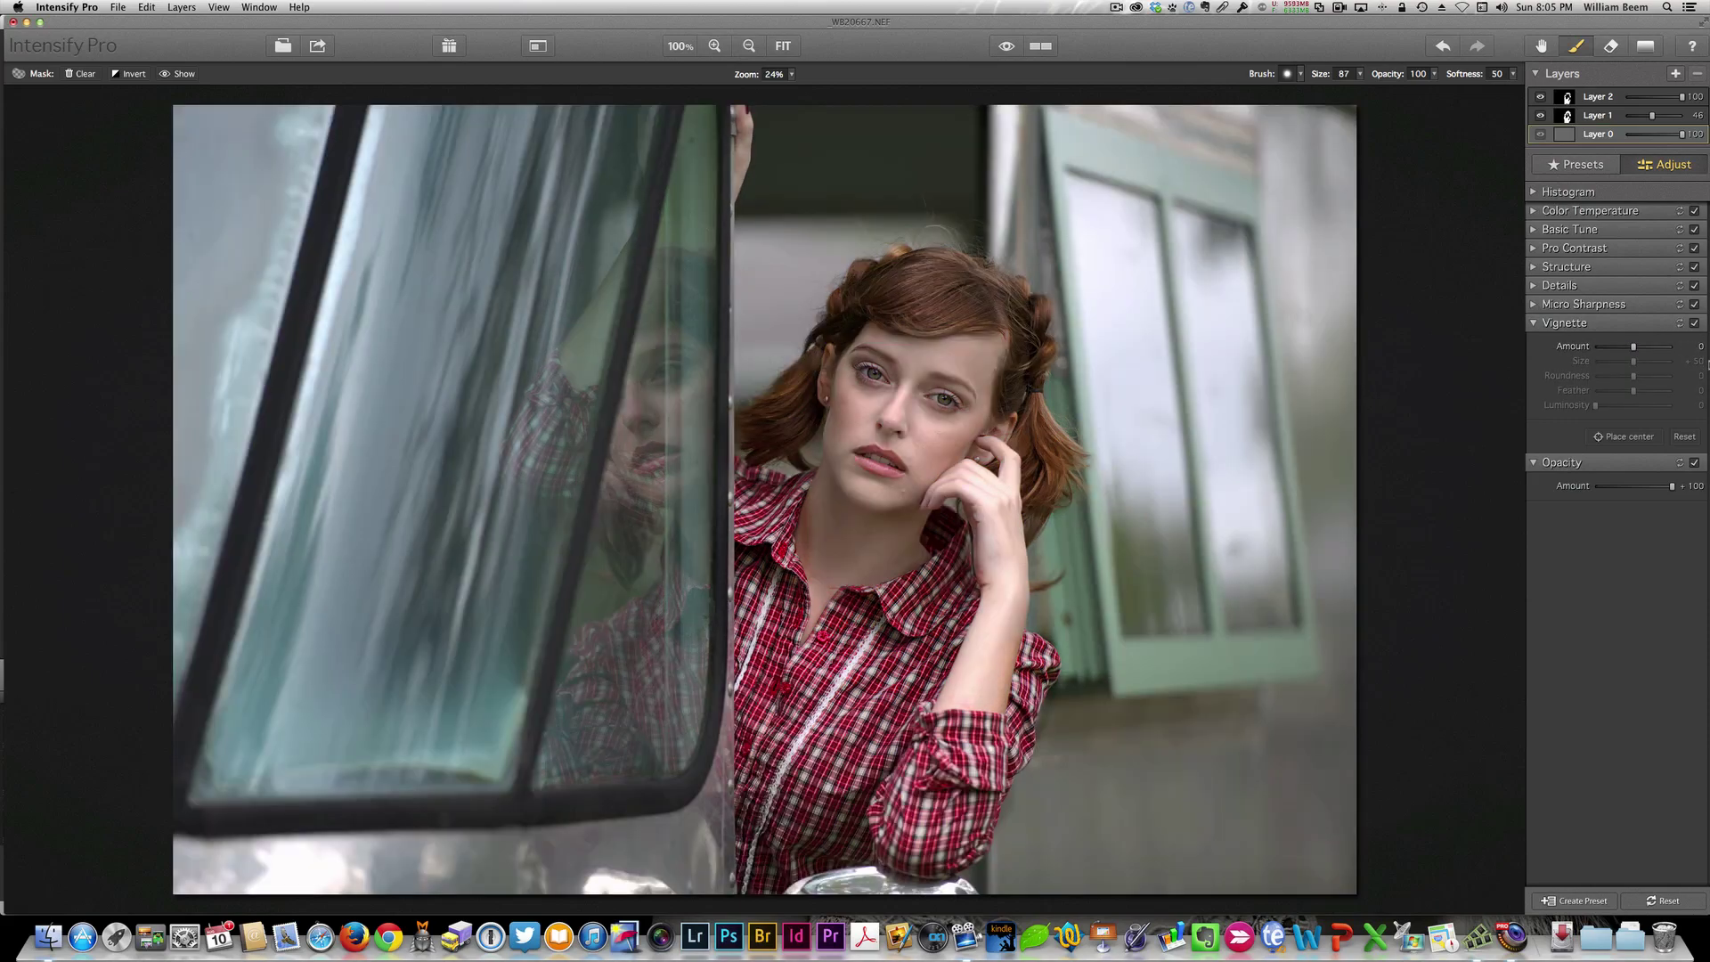
left_click(1563, 323)
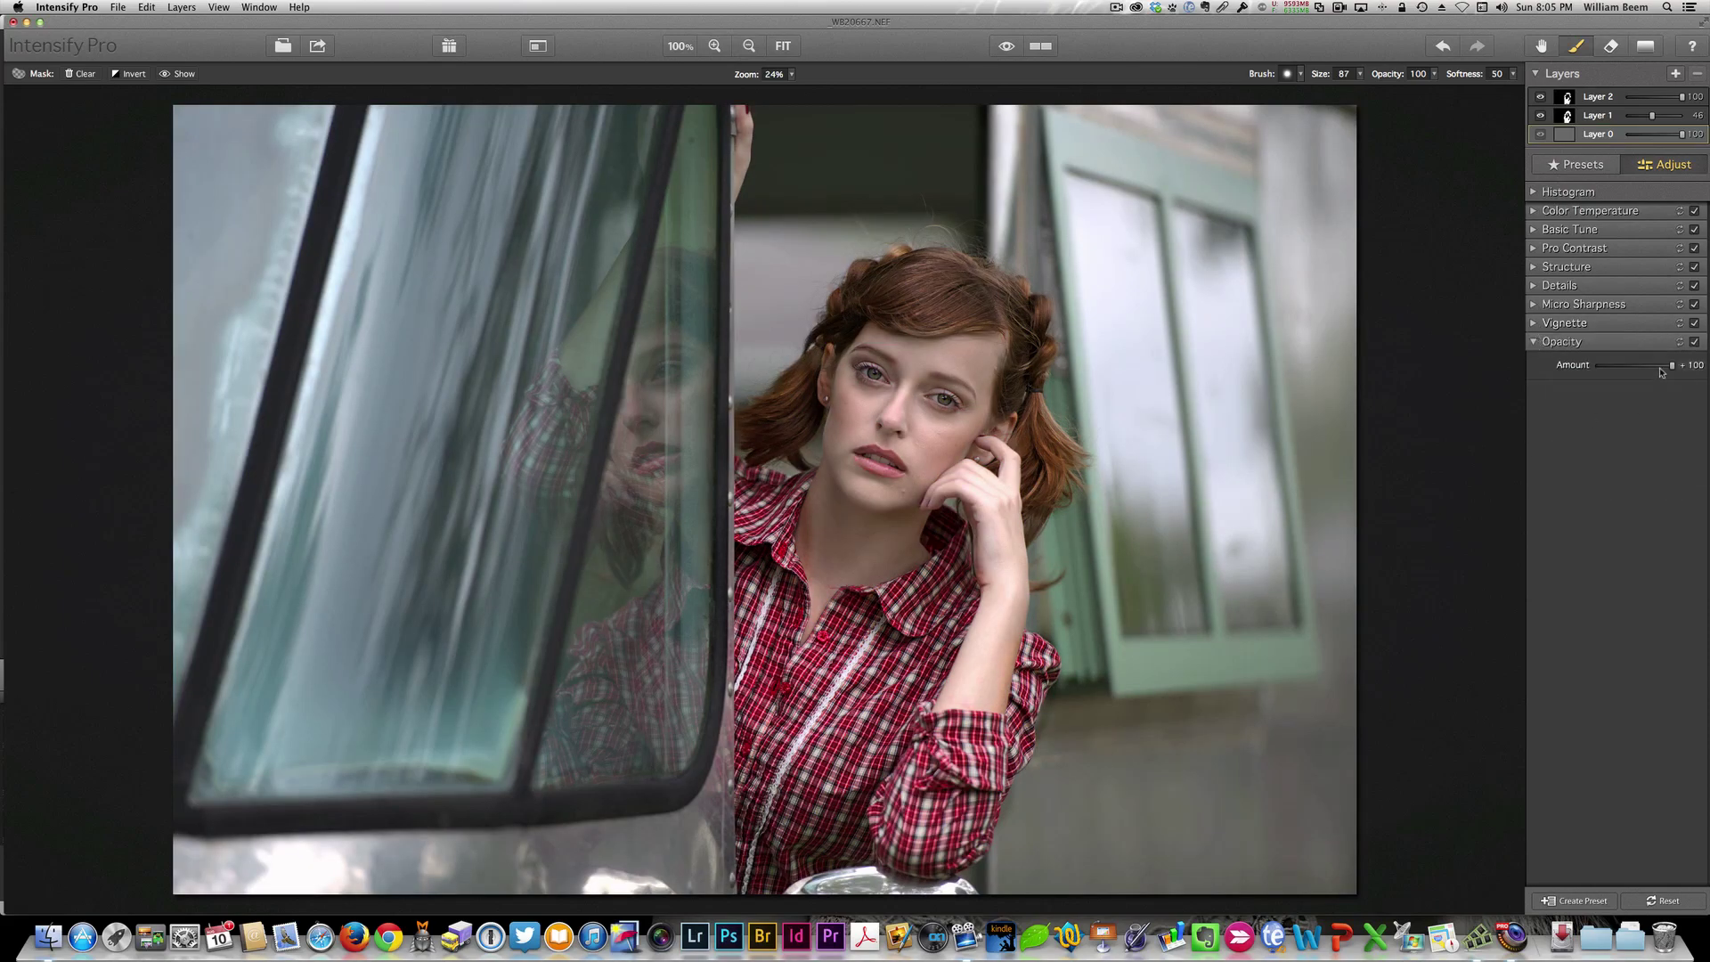
Return to the presets and open _WRB5950.NEF from the Desktop without saving the changes to the current portrait.
mouse_move(1663, 366)
left_mouse_down()
mouse_move(1587, 371)
mouse_move(1671, 379)
left_mouse_up()
left_click(1564, 168)
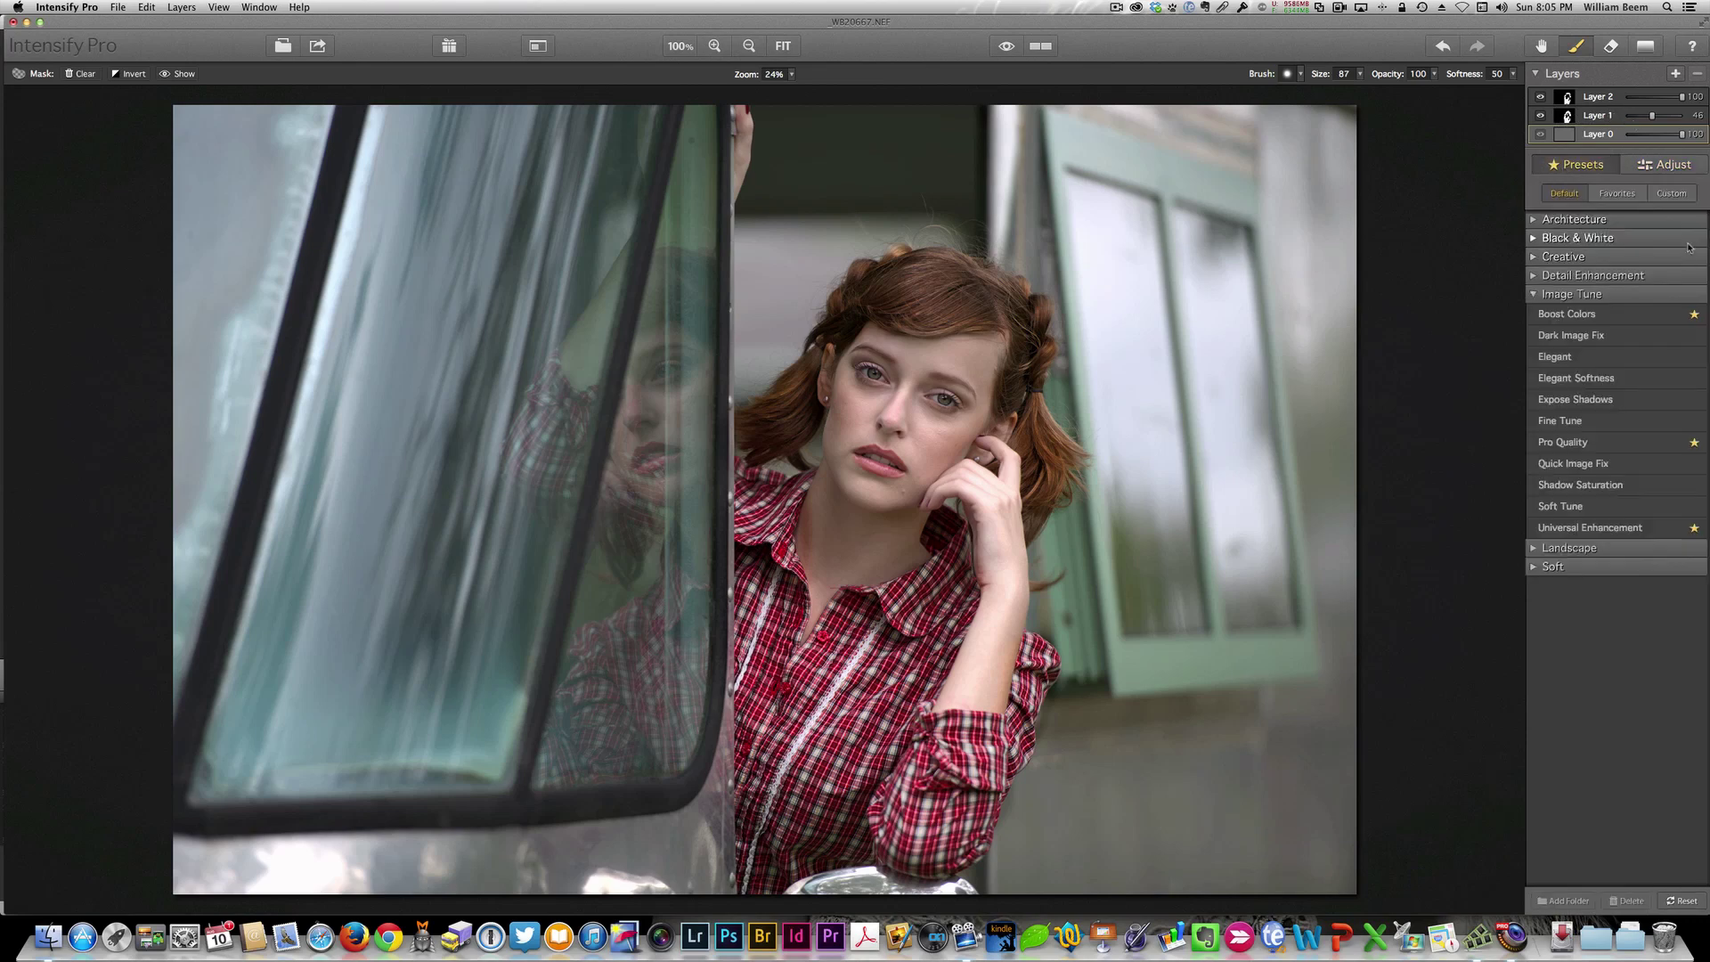
left_click(284, 46)
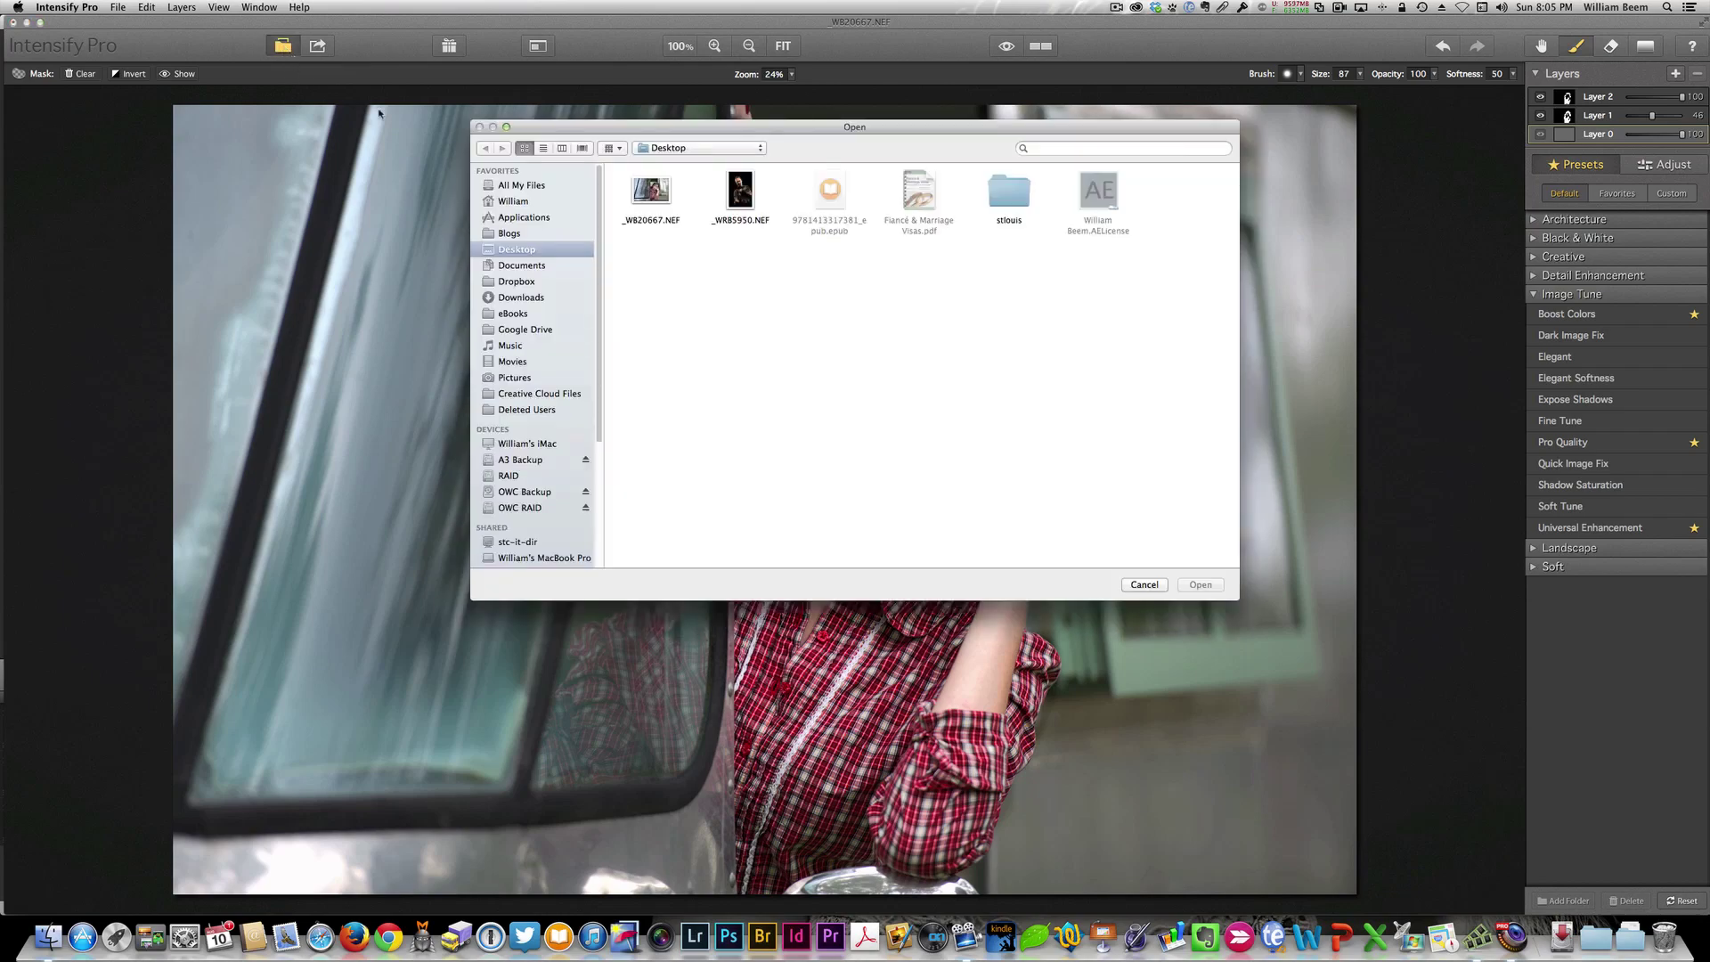
left_click(740, 192)
left_click(1200, 584)
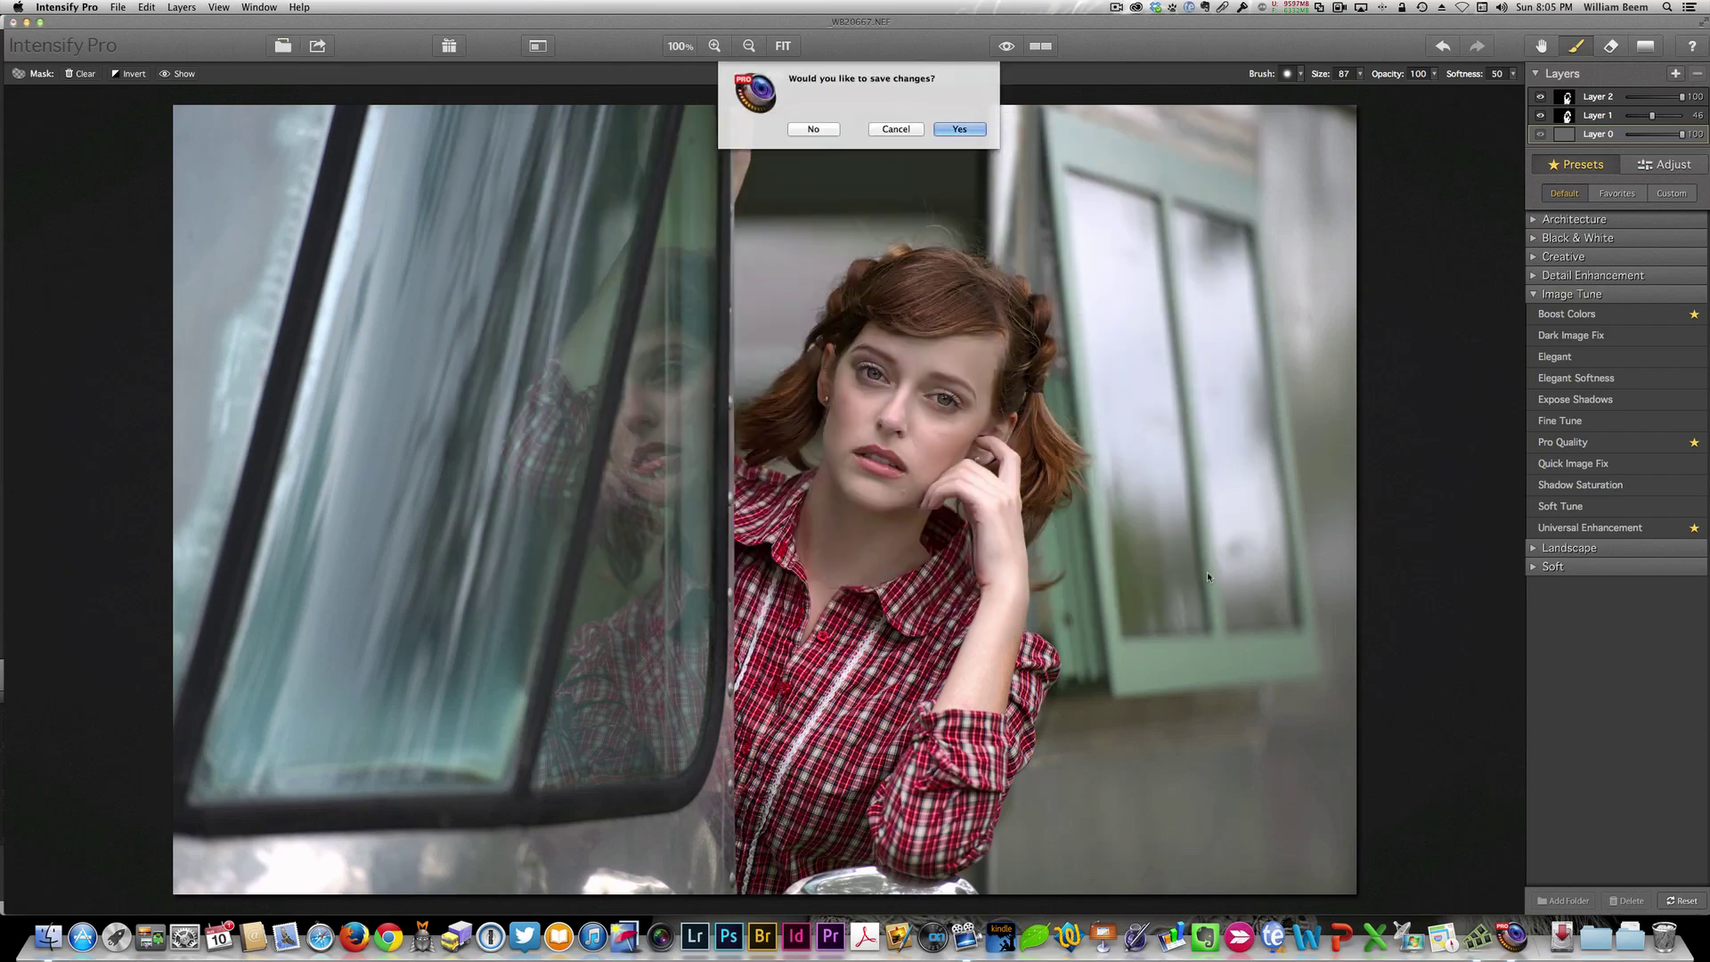
left_click(830, 130)
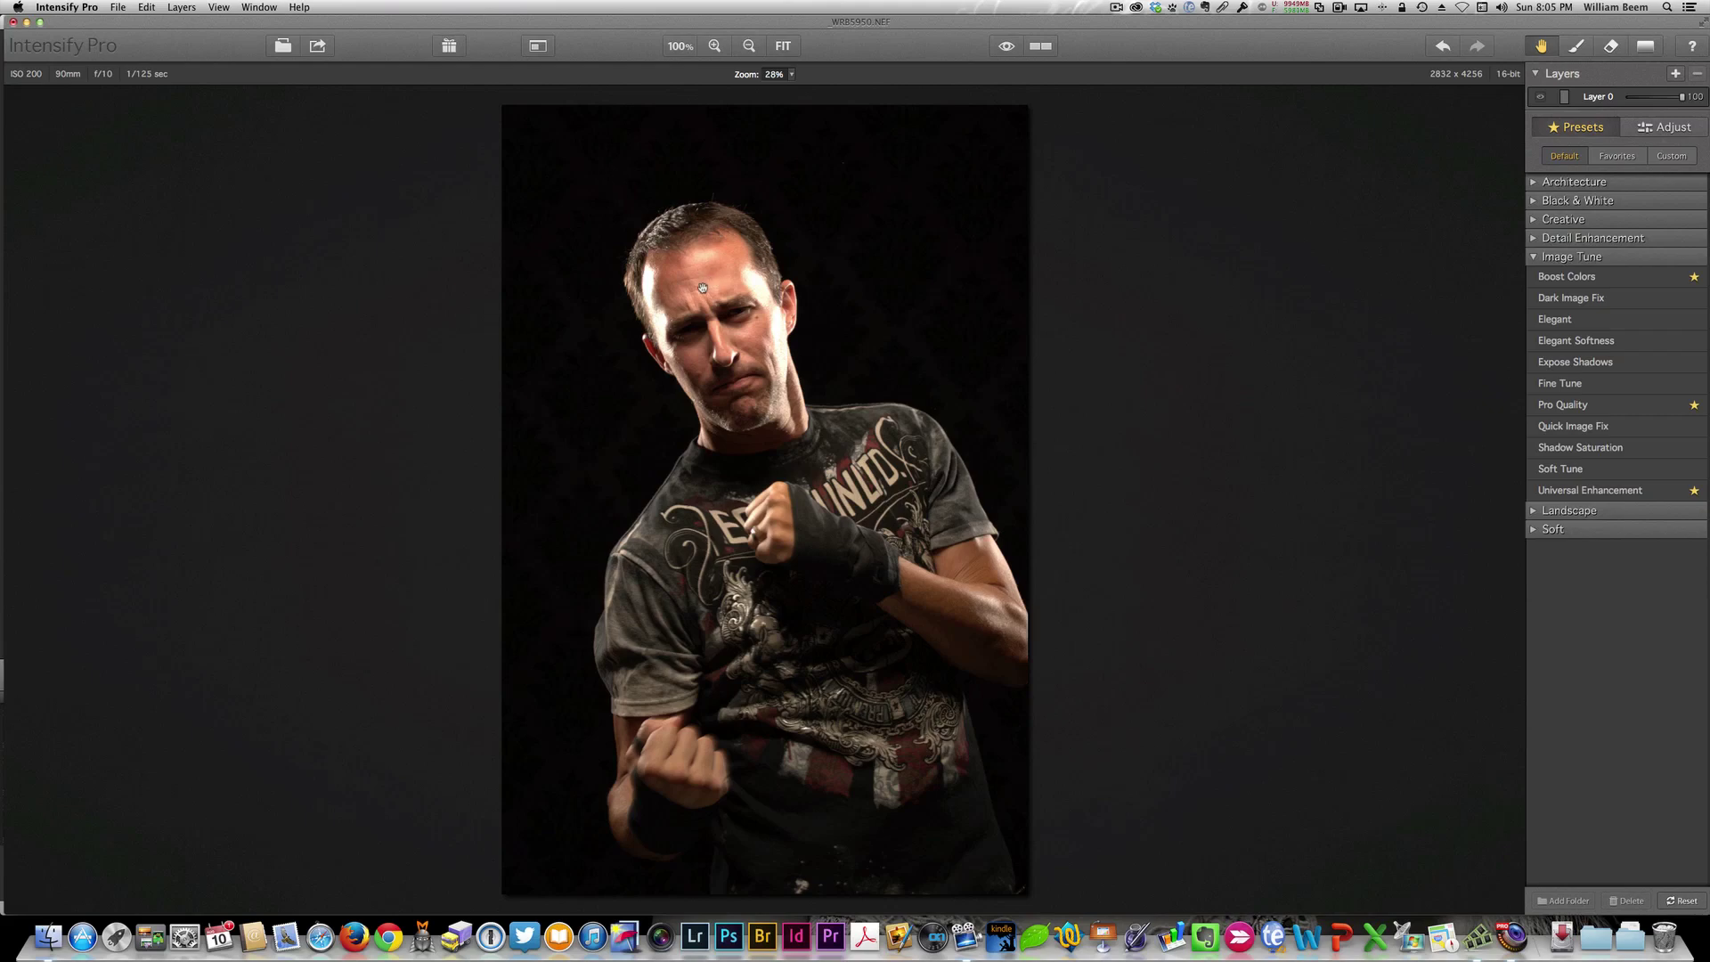
Lower the color temperature of the man's portrait for a cooler look and return to the presets.
left_click(1652, 128)
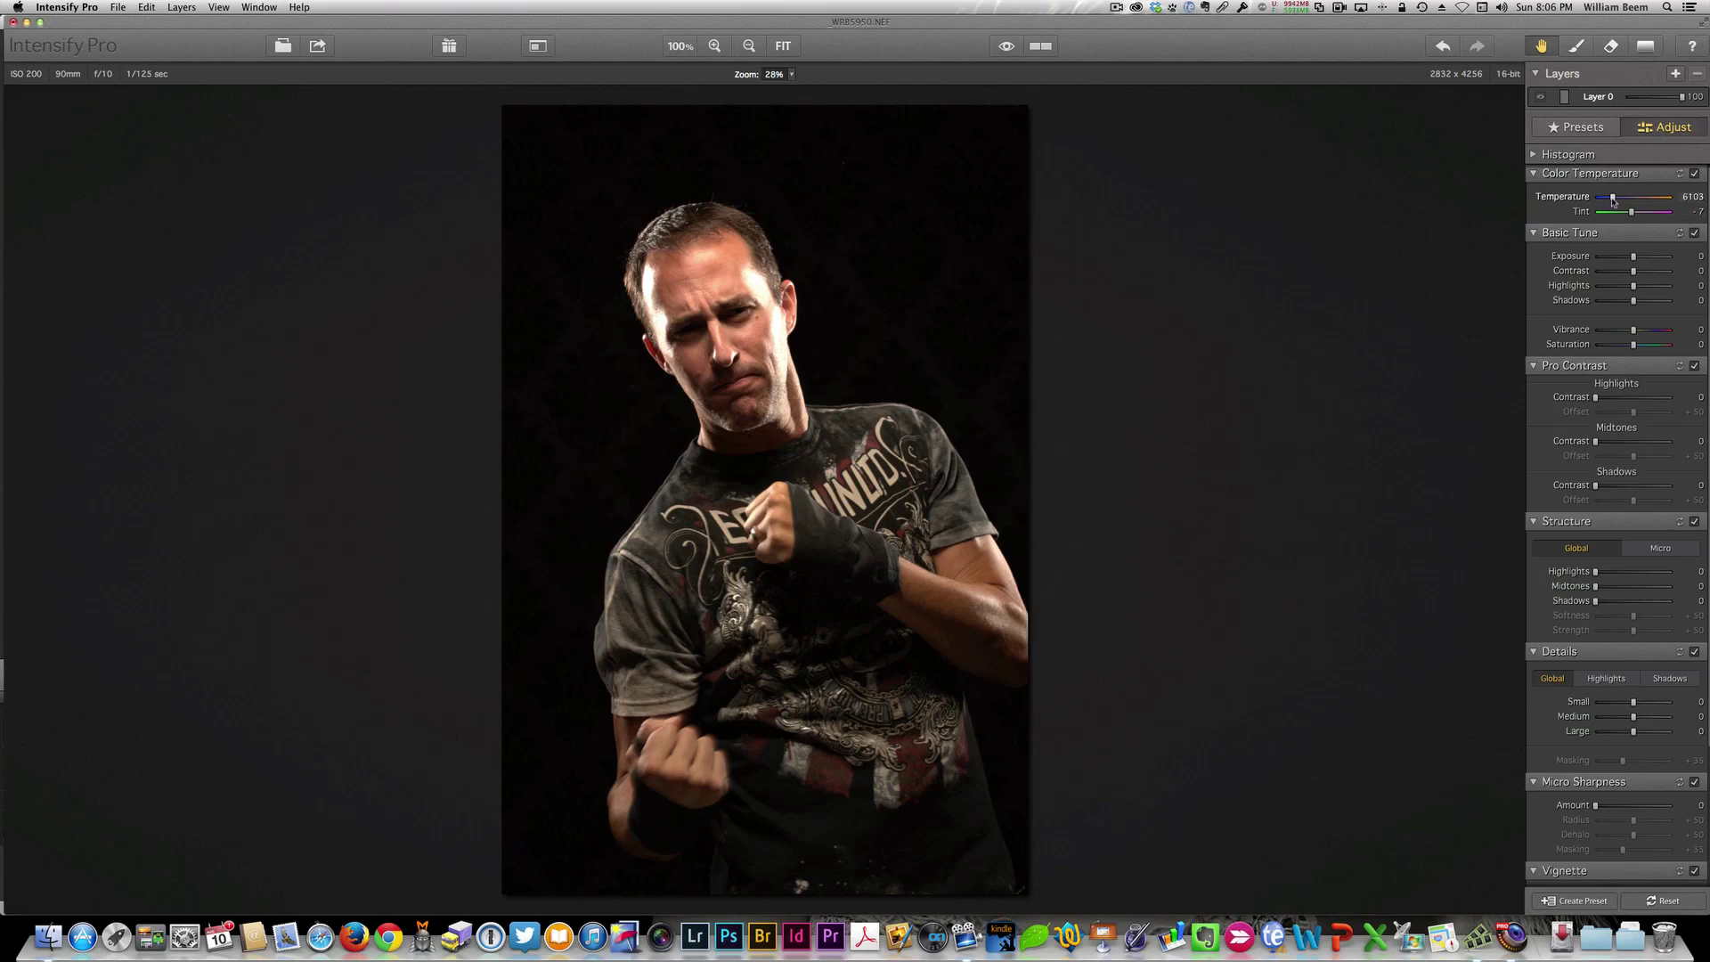
left_click_drag(1614, 202, 1604, 202)
left_click(1578, 129)
Compare the Architecture and Detailed presets in the Black & White group and apply the Portrait preset.
left_click(1533, 257)
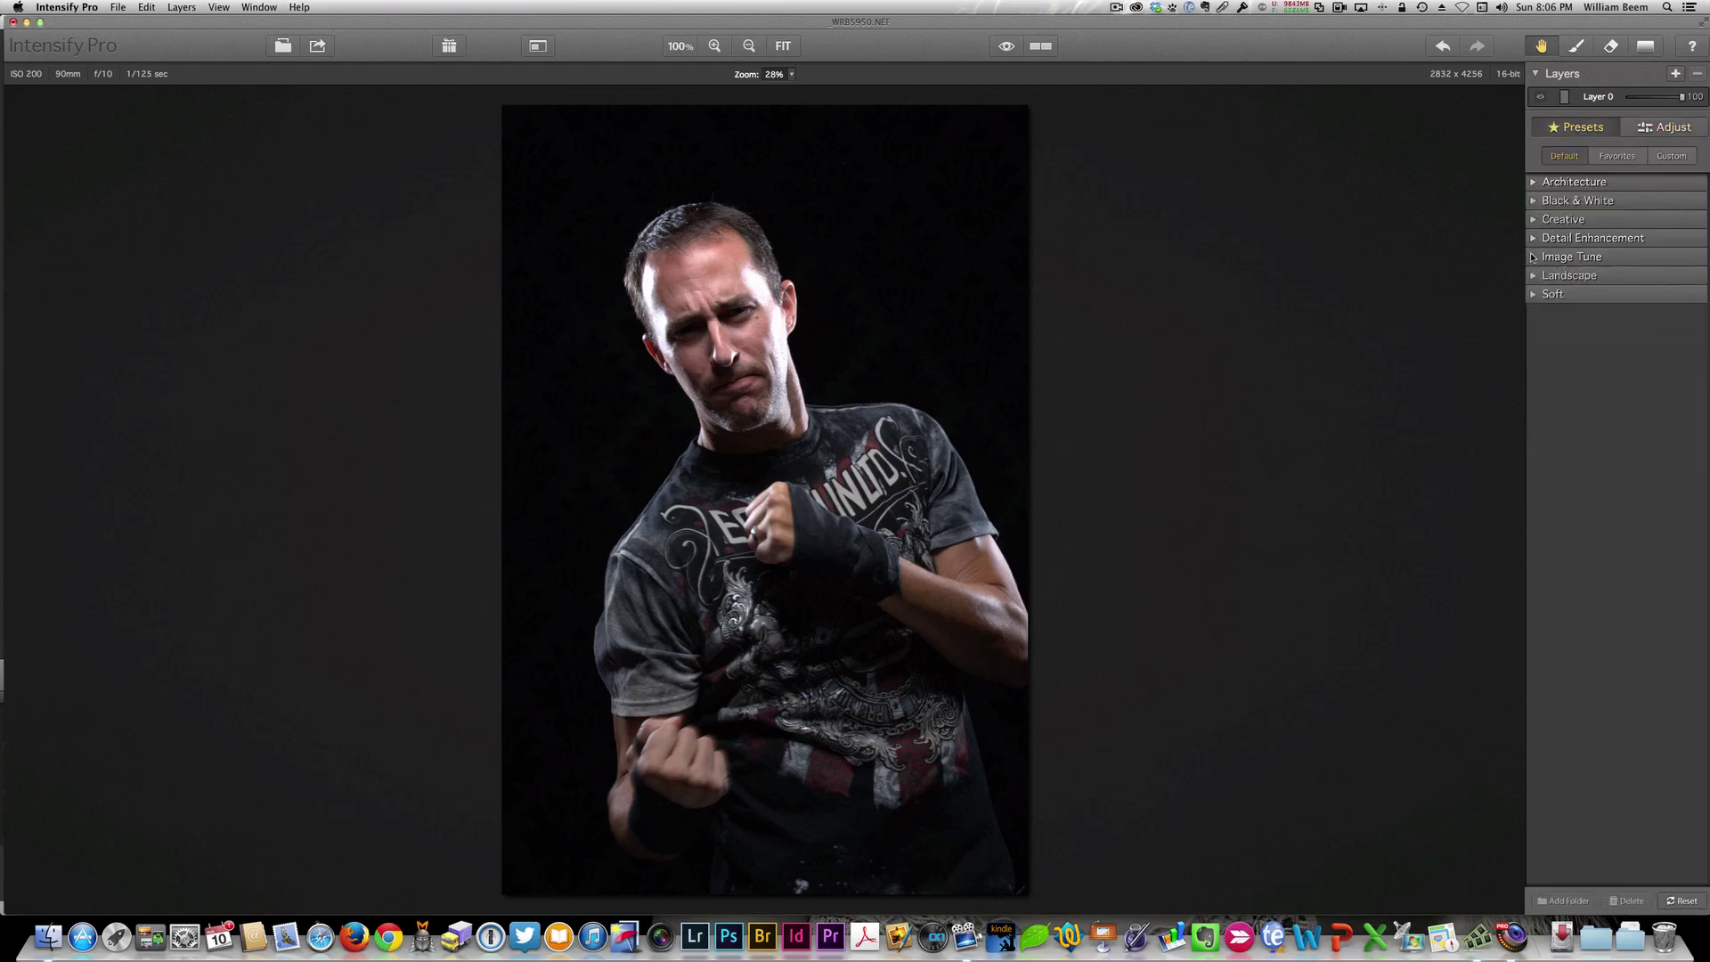
left_click(1533, 202)
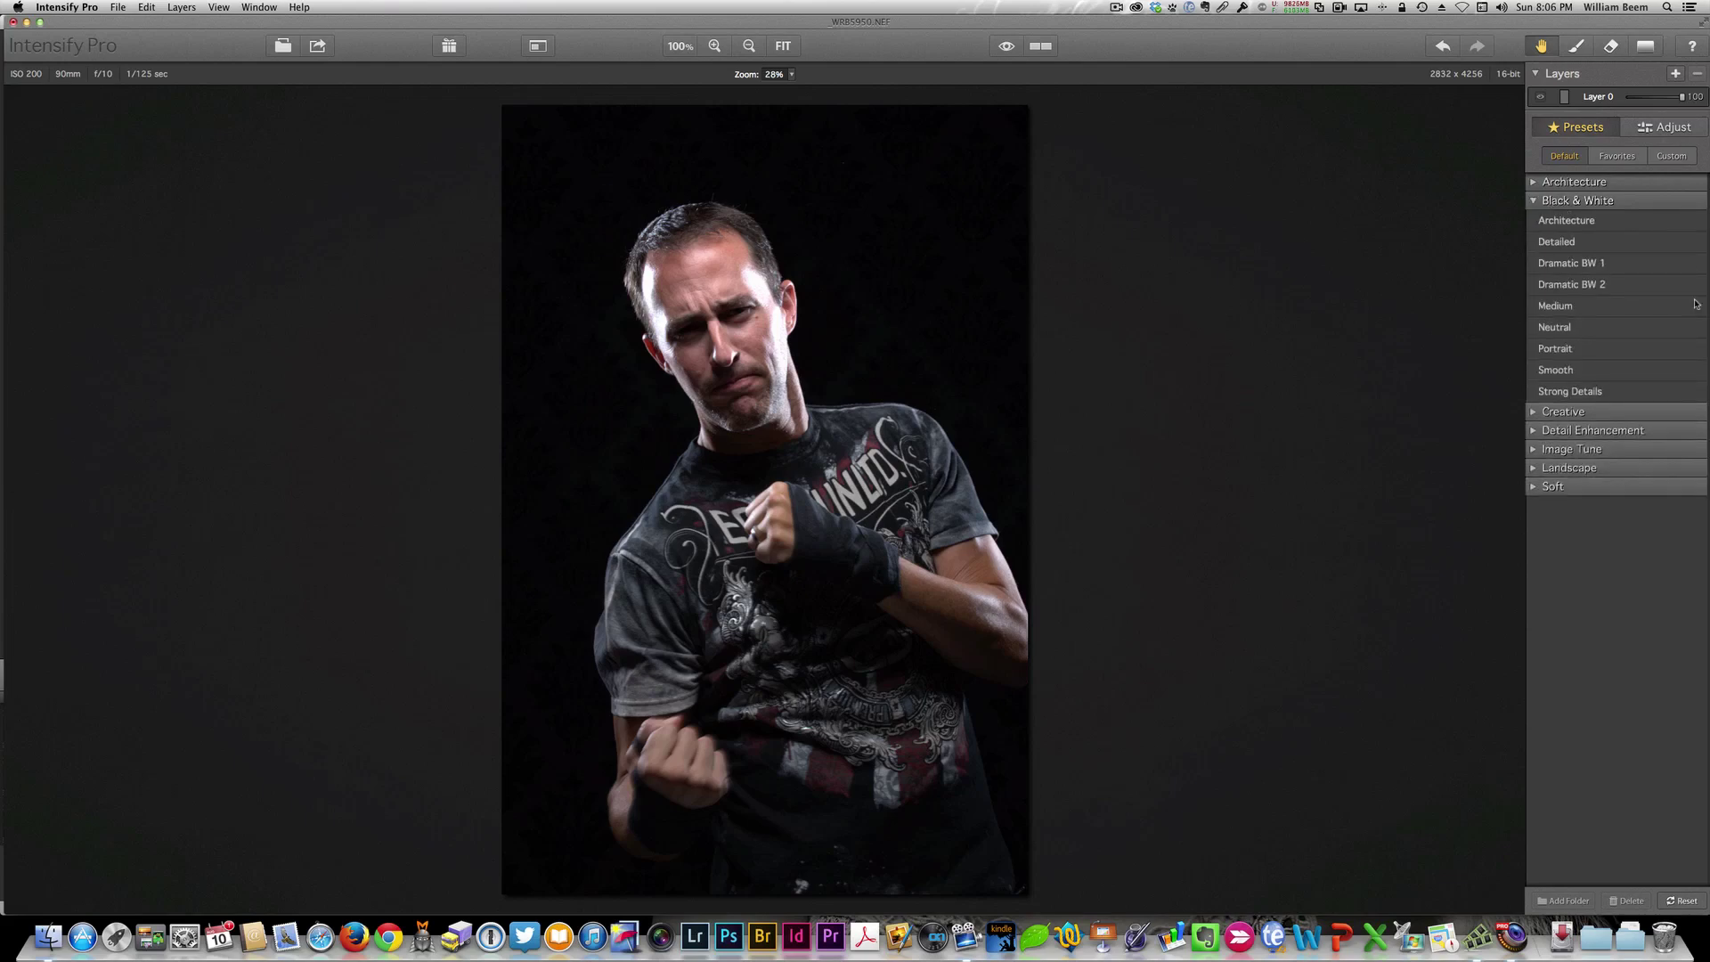
left_click(1585, 226)
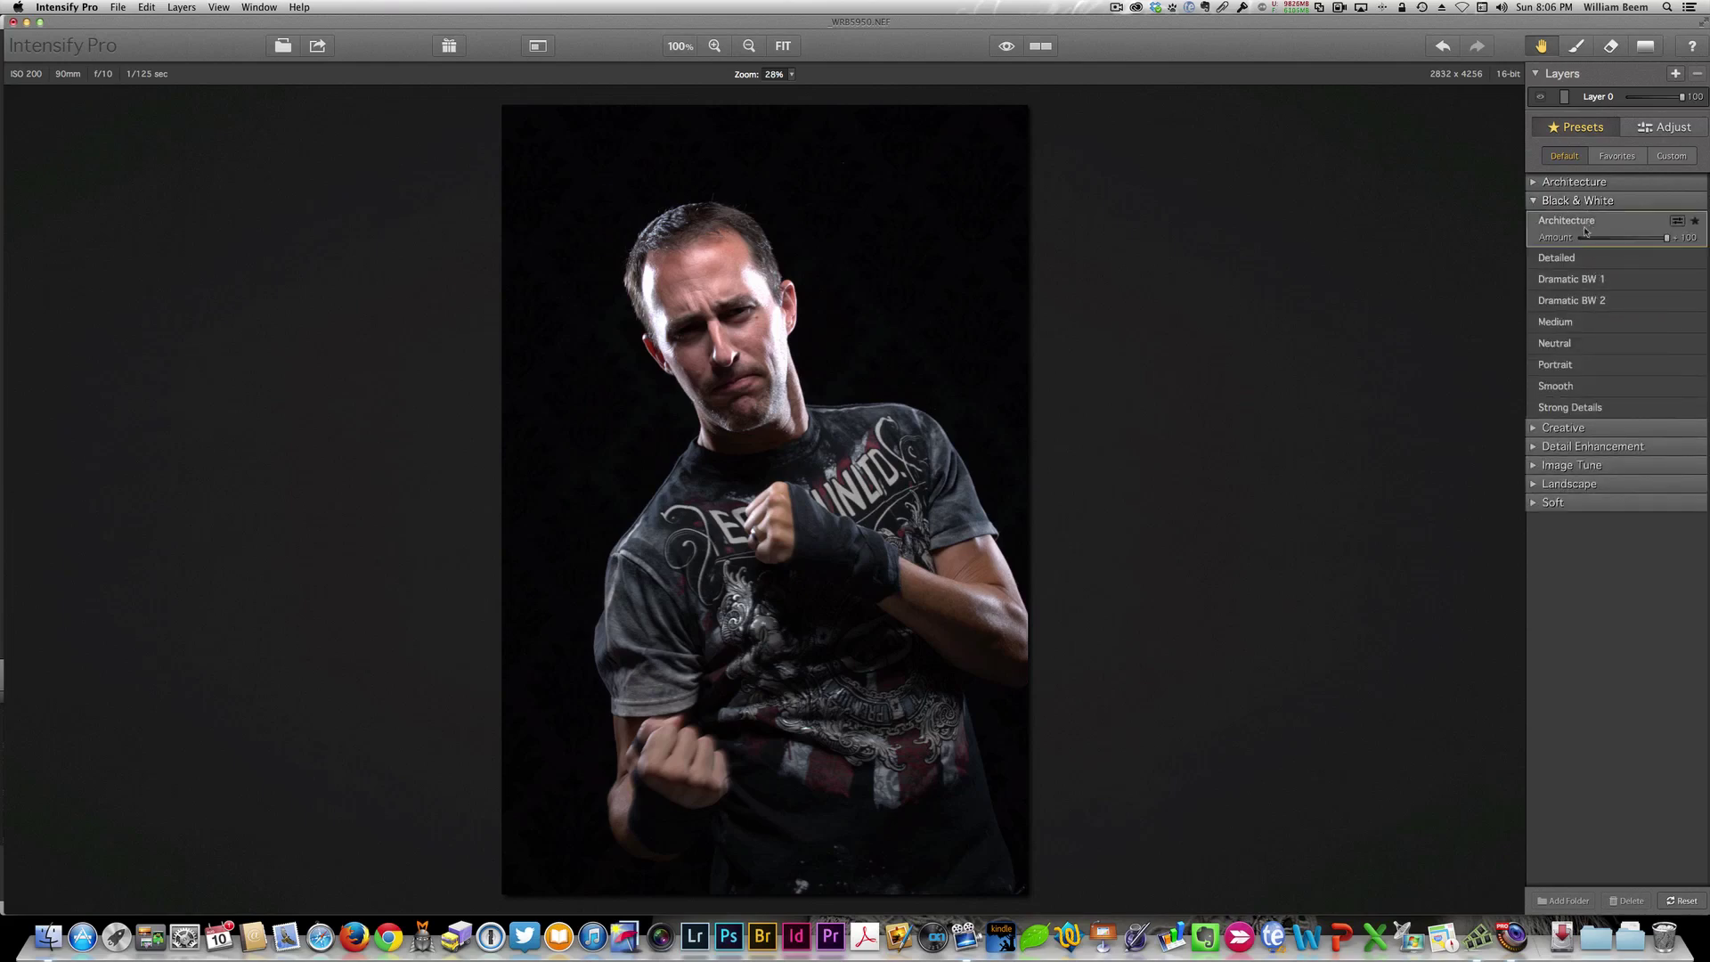
left_click(1584, 257)
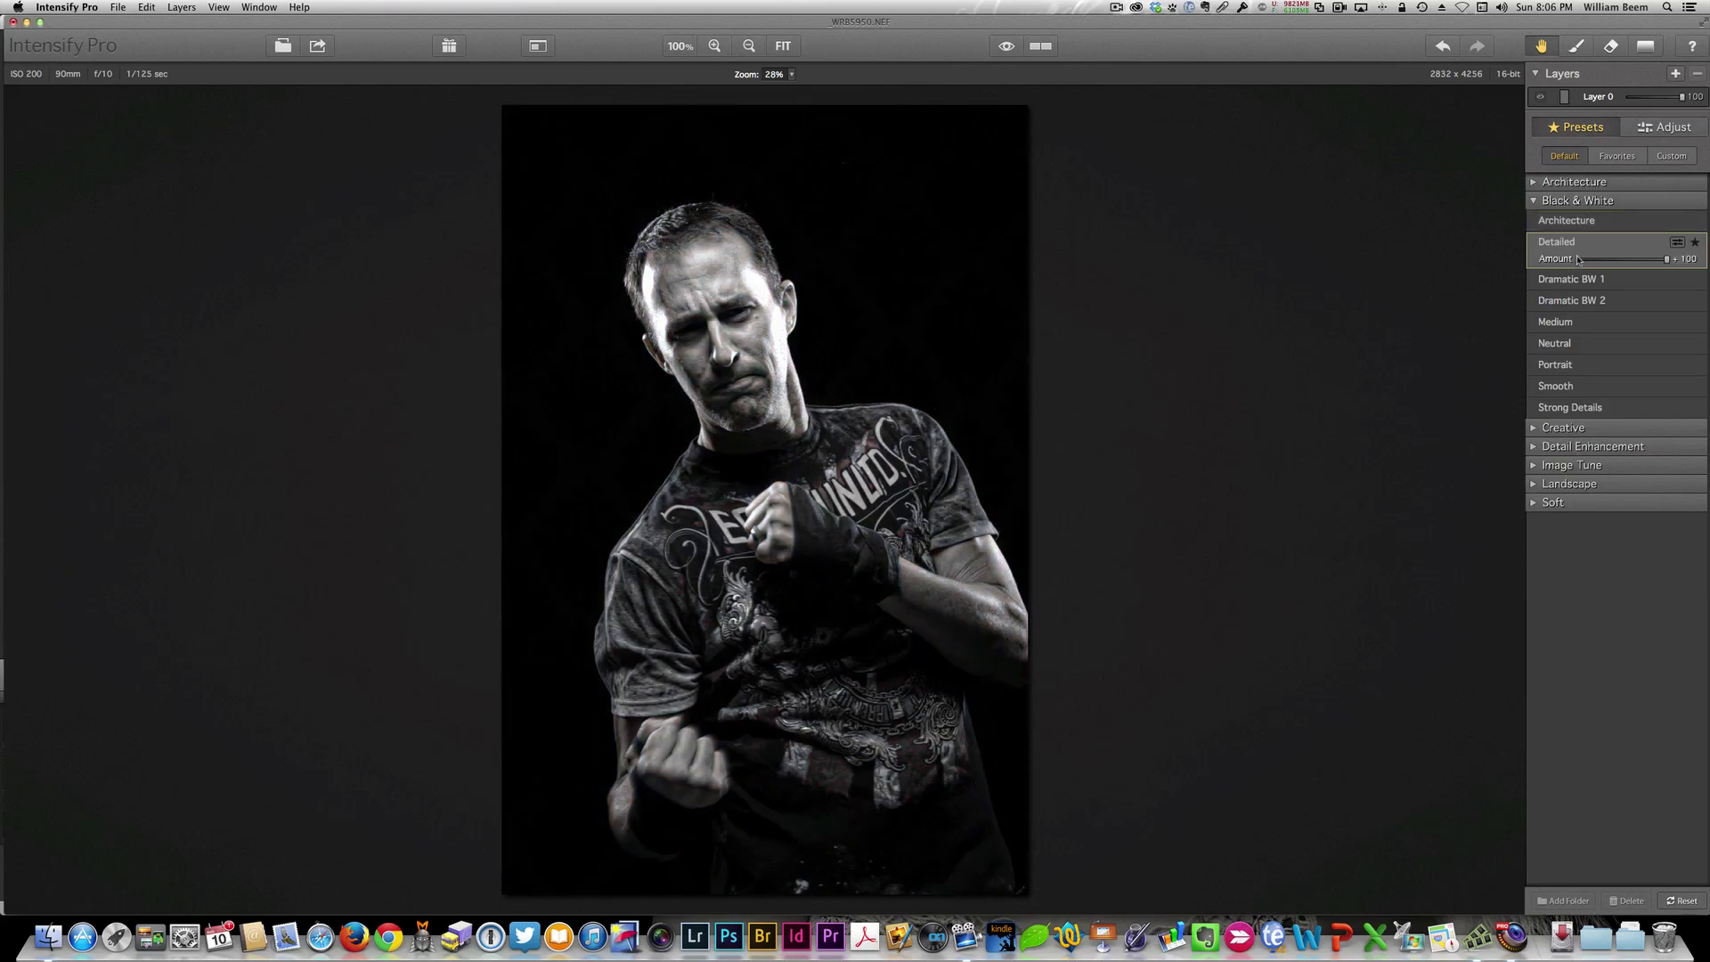
left_click(1580, 368)
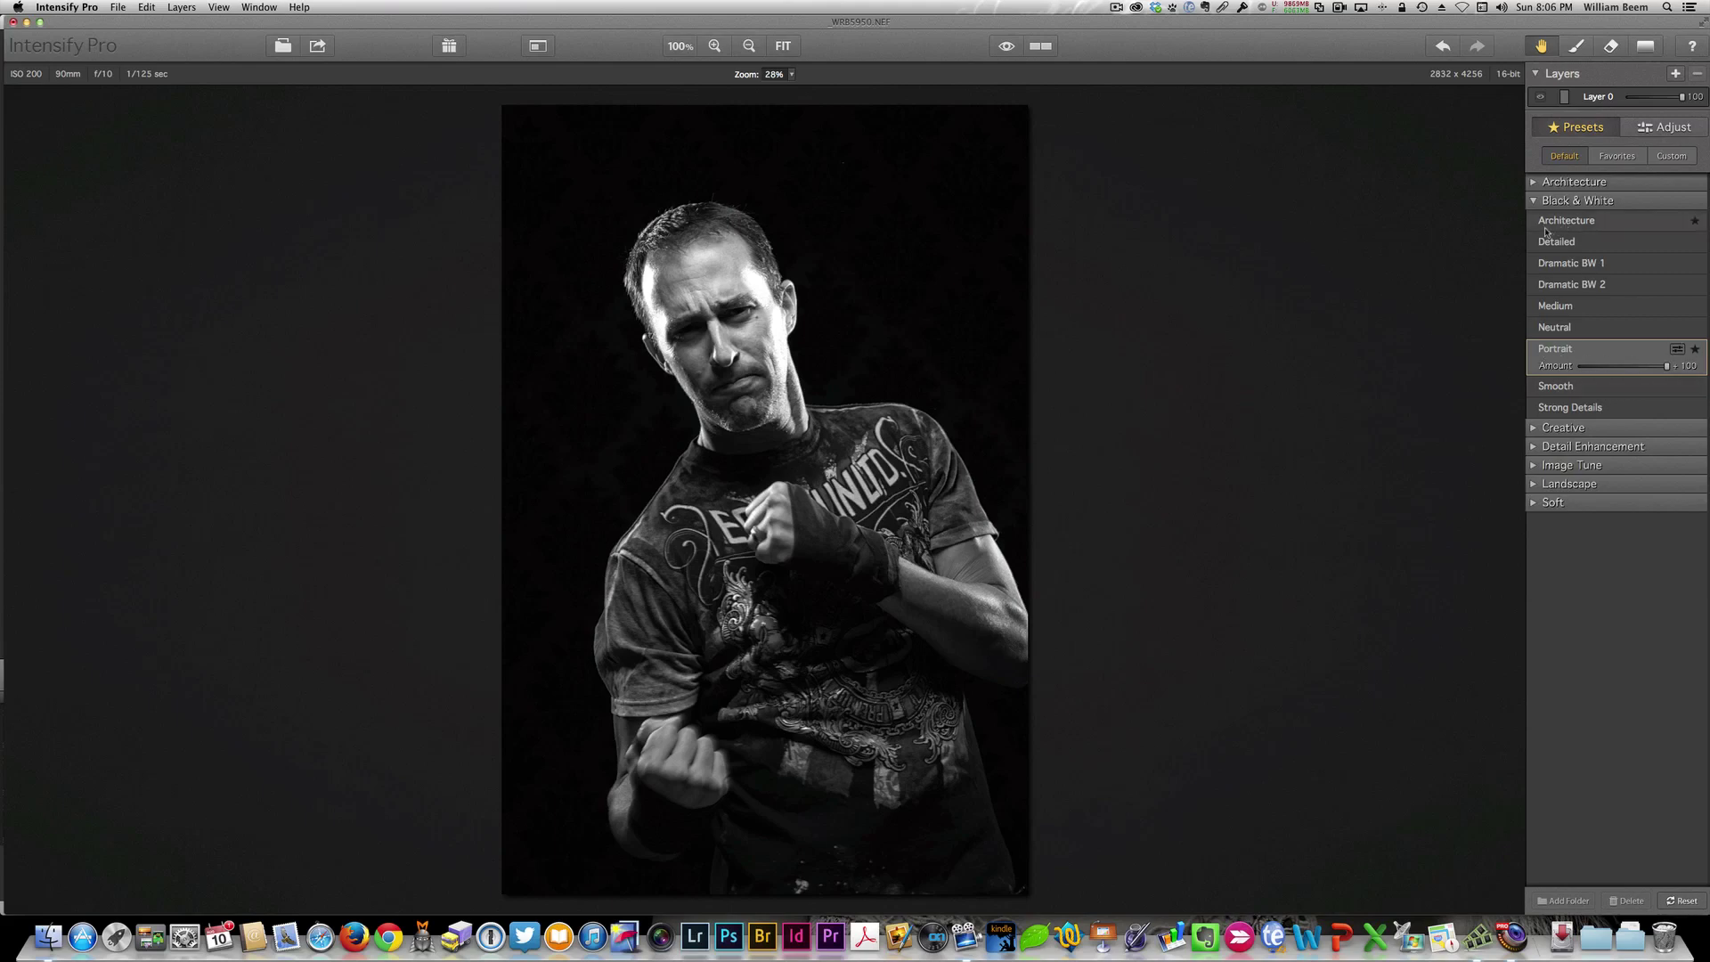
left_click(1567, 201)
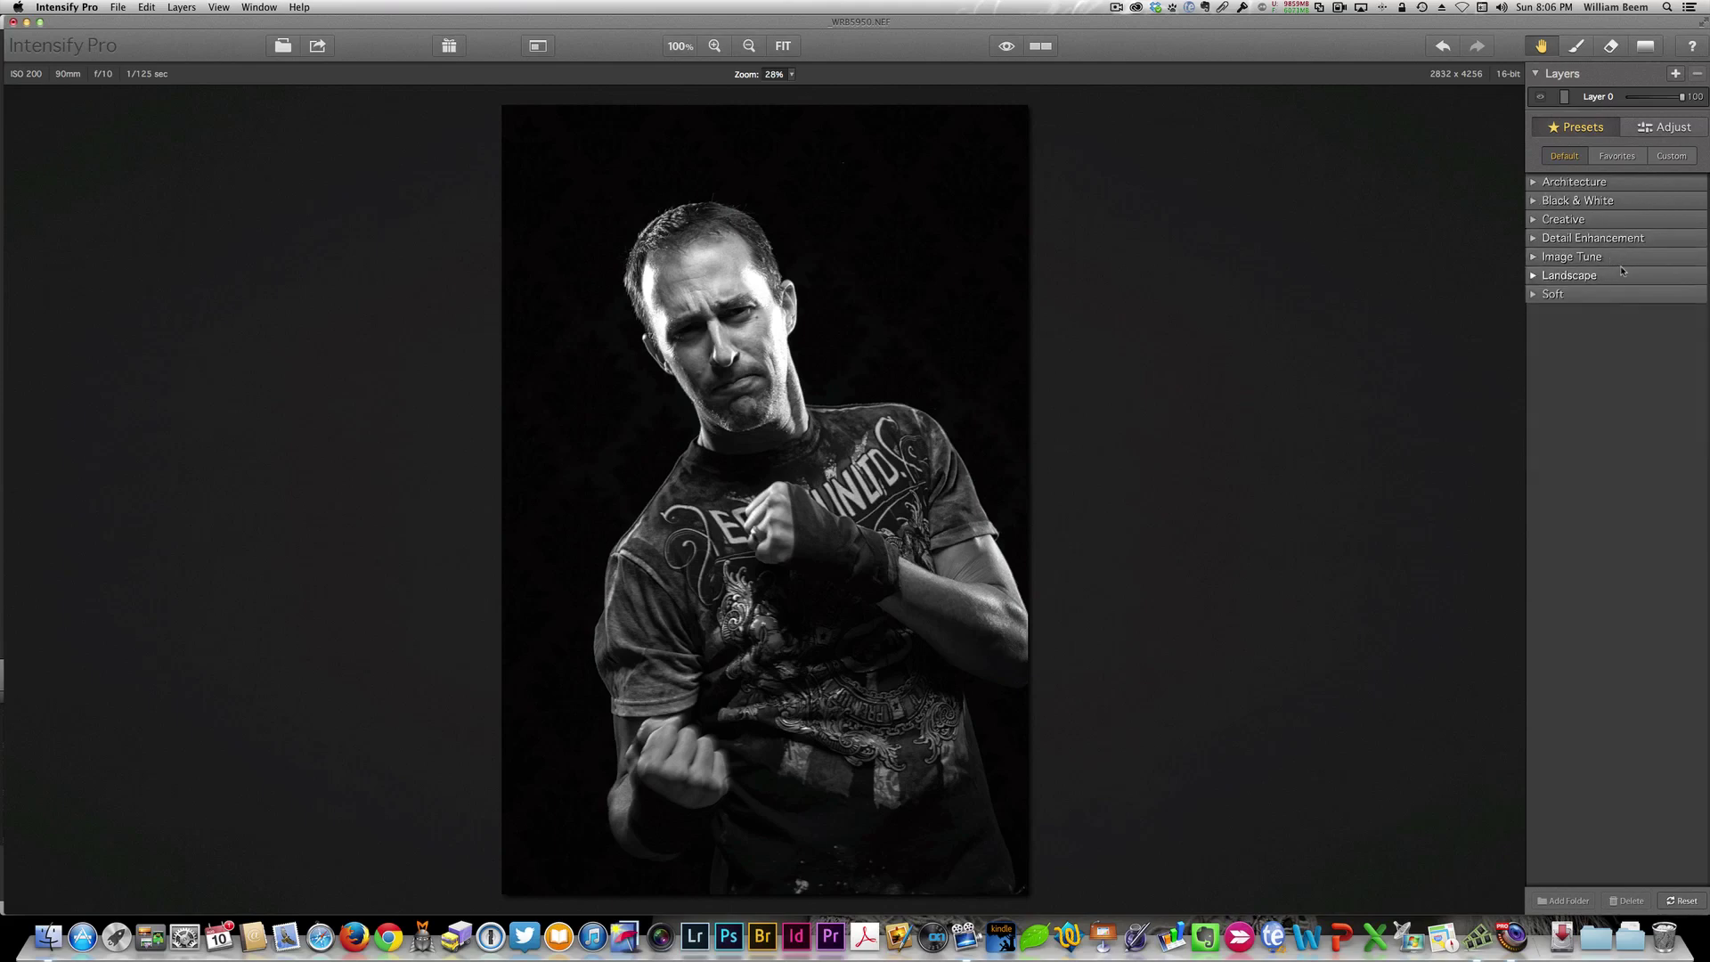
Add a new layer and apply the Tack Sharp detail enhancement preset with its amount set to 100.
left_click(1677, 75)
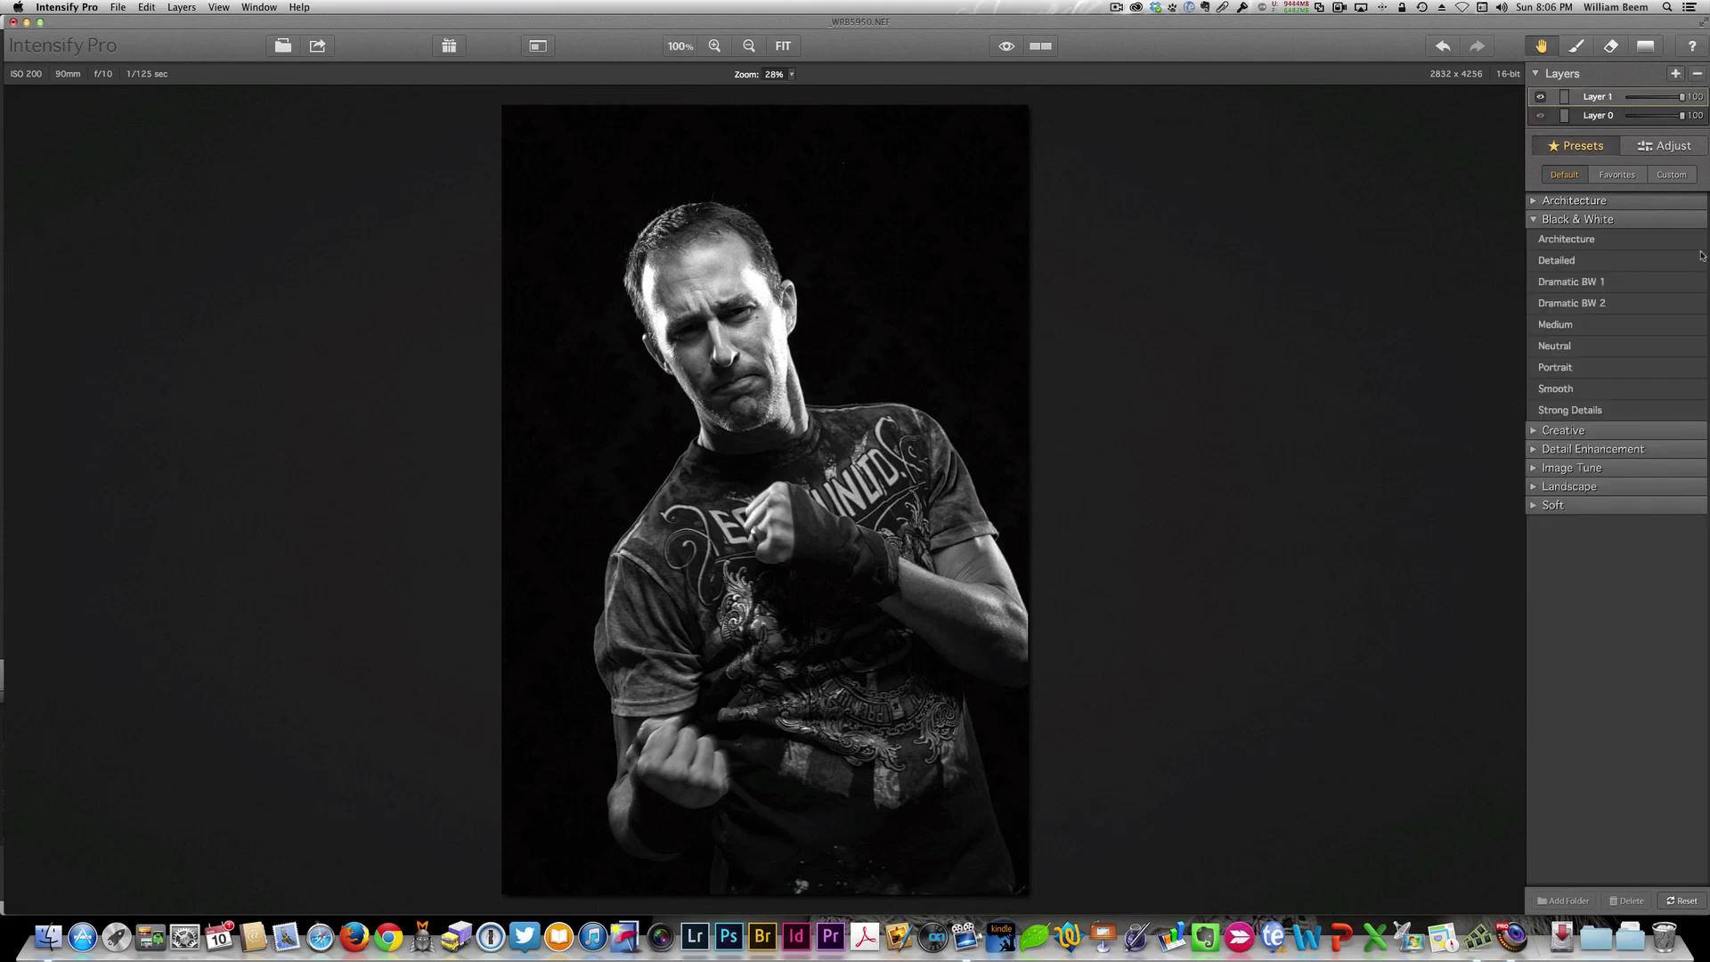
left_click(1532, 450)
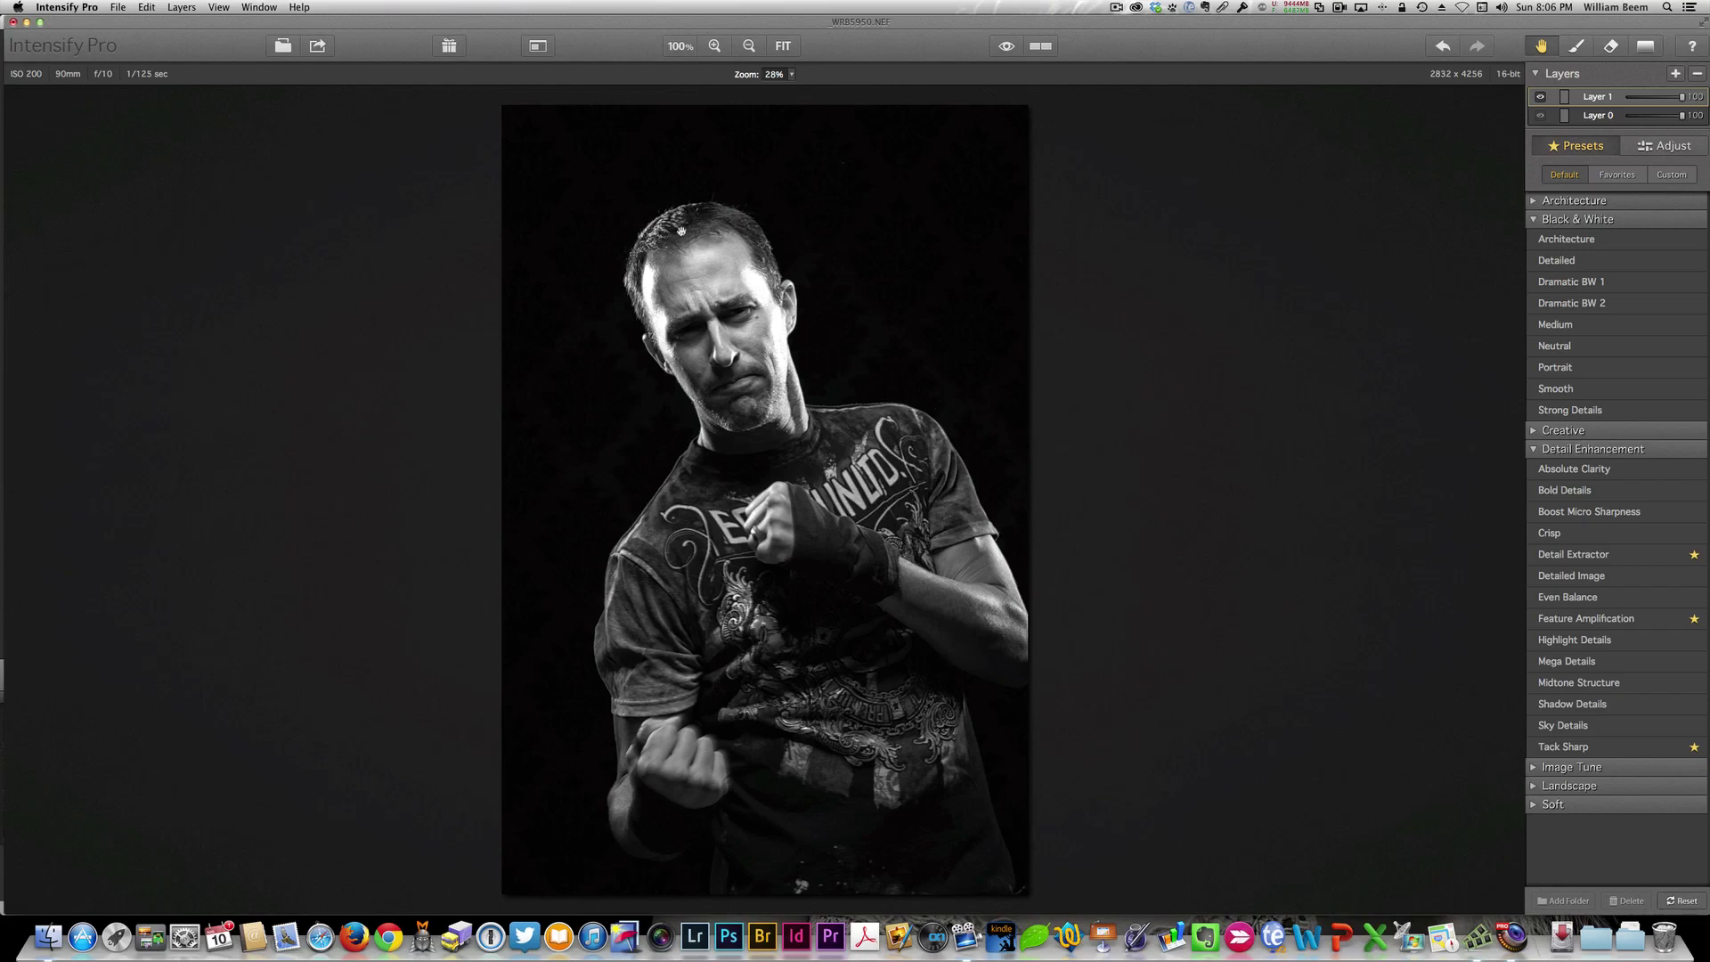
left_click(1601, 748)
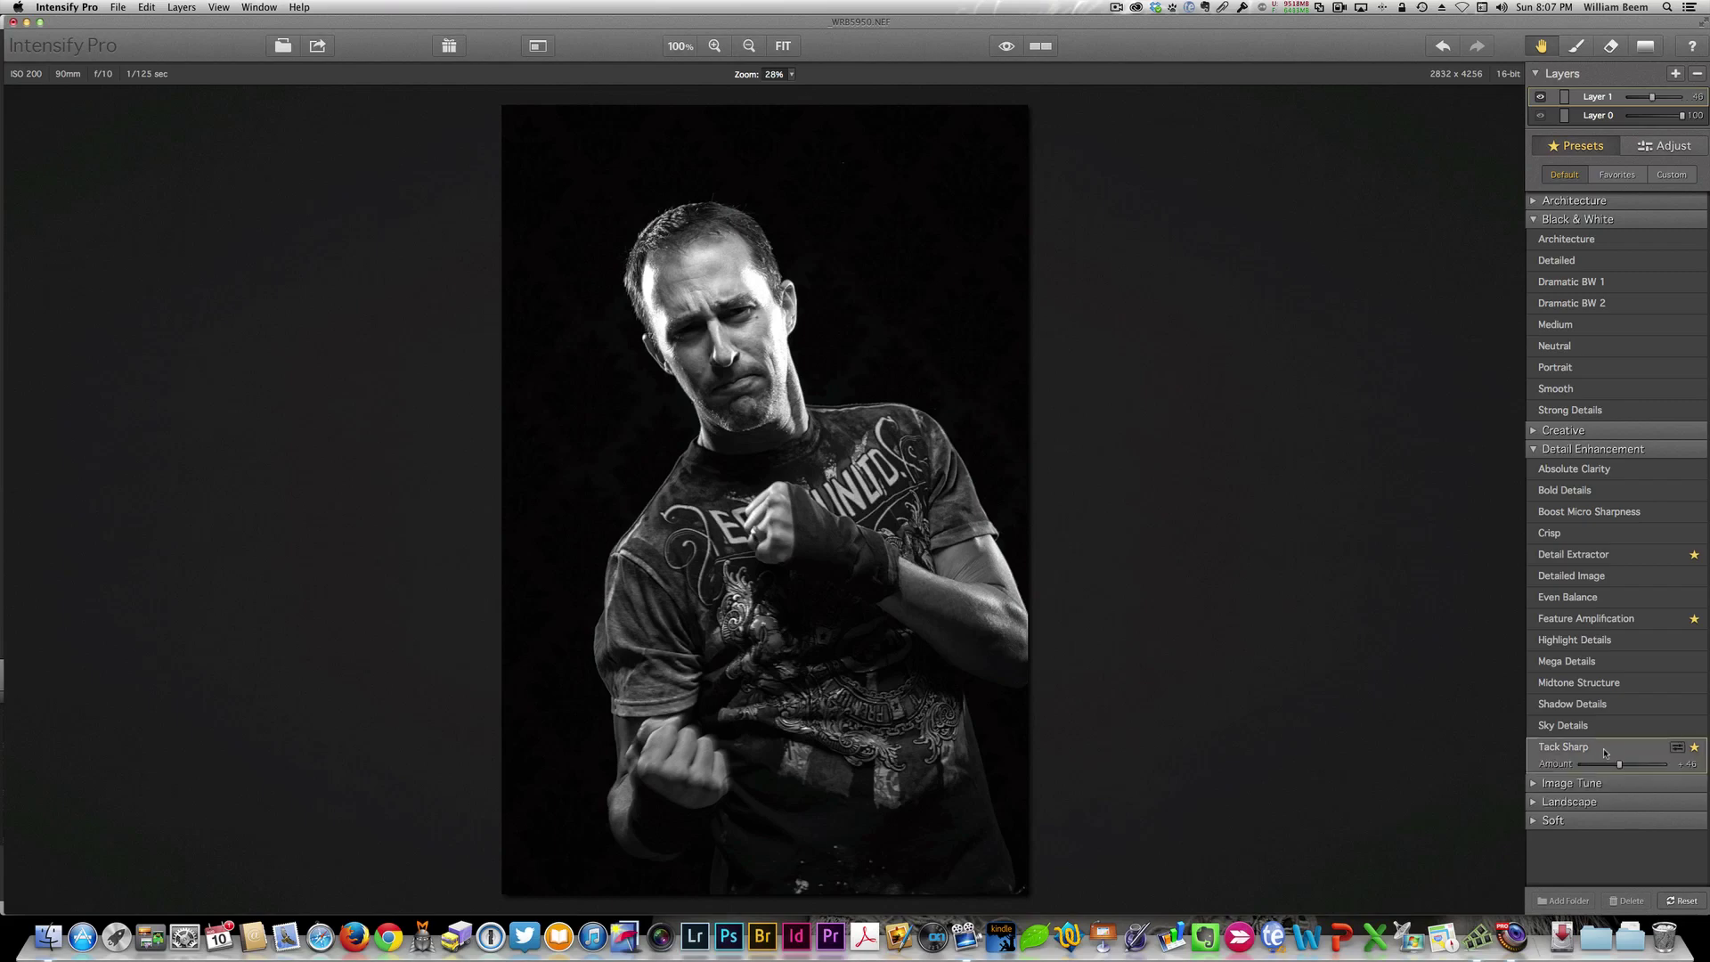
left_click_drag(1633, 766, 1674, 764)
Reduce the mask brush to size 58 and paint the Tack Sharp effect over the man's hair and beard.
left_click(1578, 46)
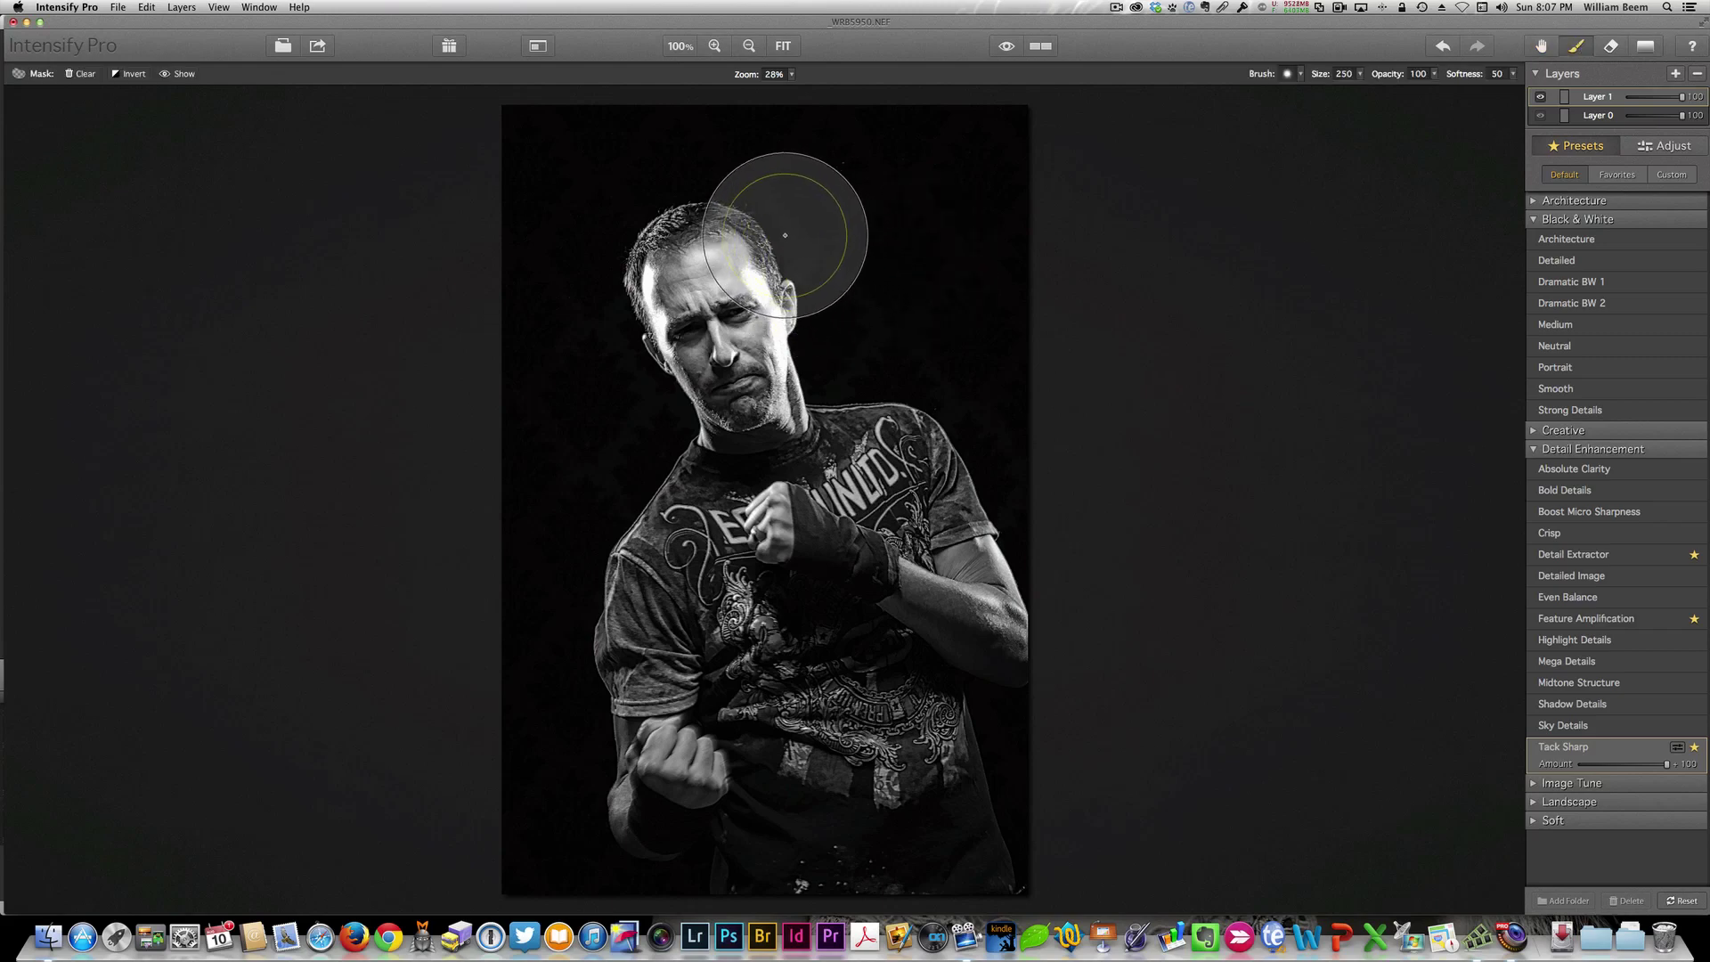
key("bracketleft")
key("bracketleft")
key("bracketleft")
key("bracketleft")
key("bracketleft")
key("bracketleft")
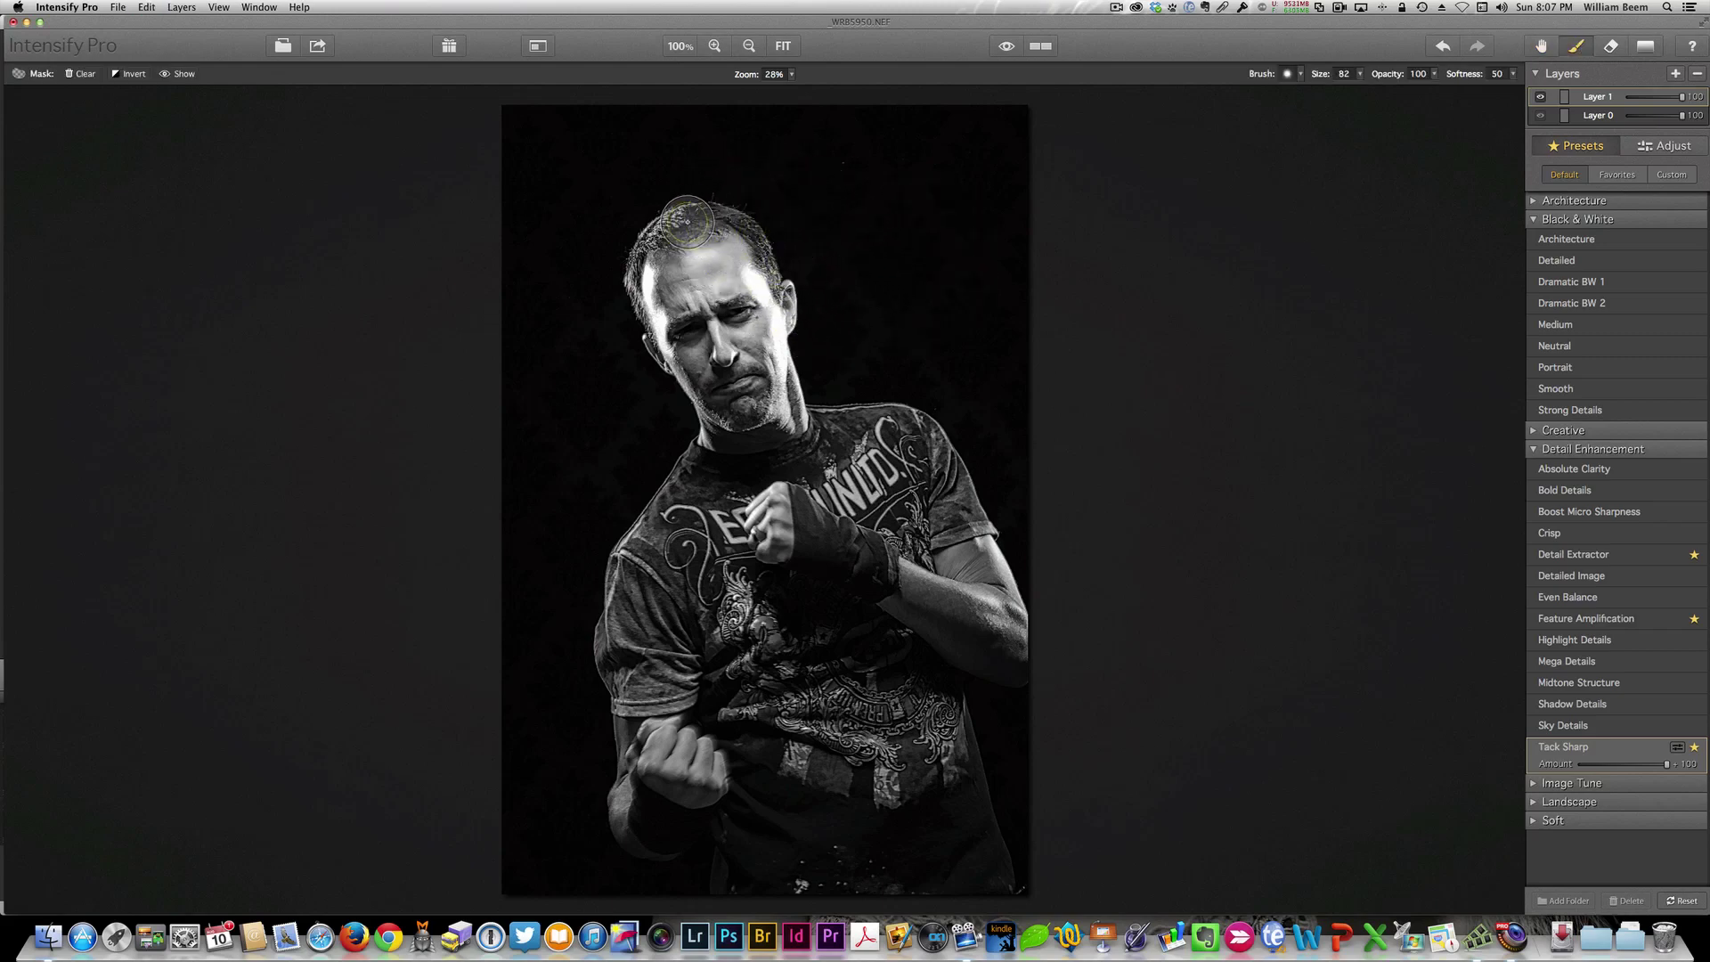
key("bracketleft")
key("bracketleft")
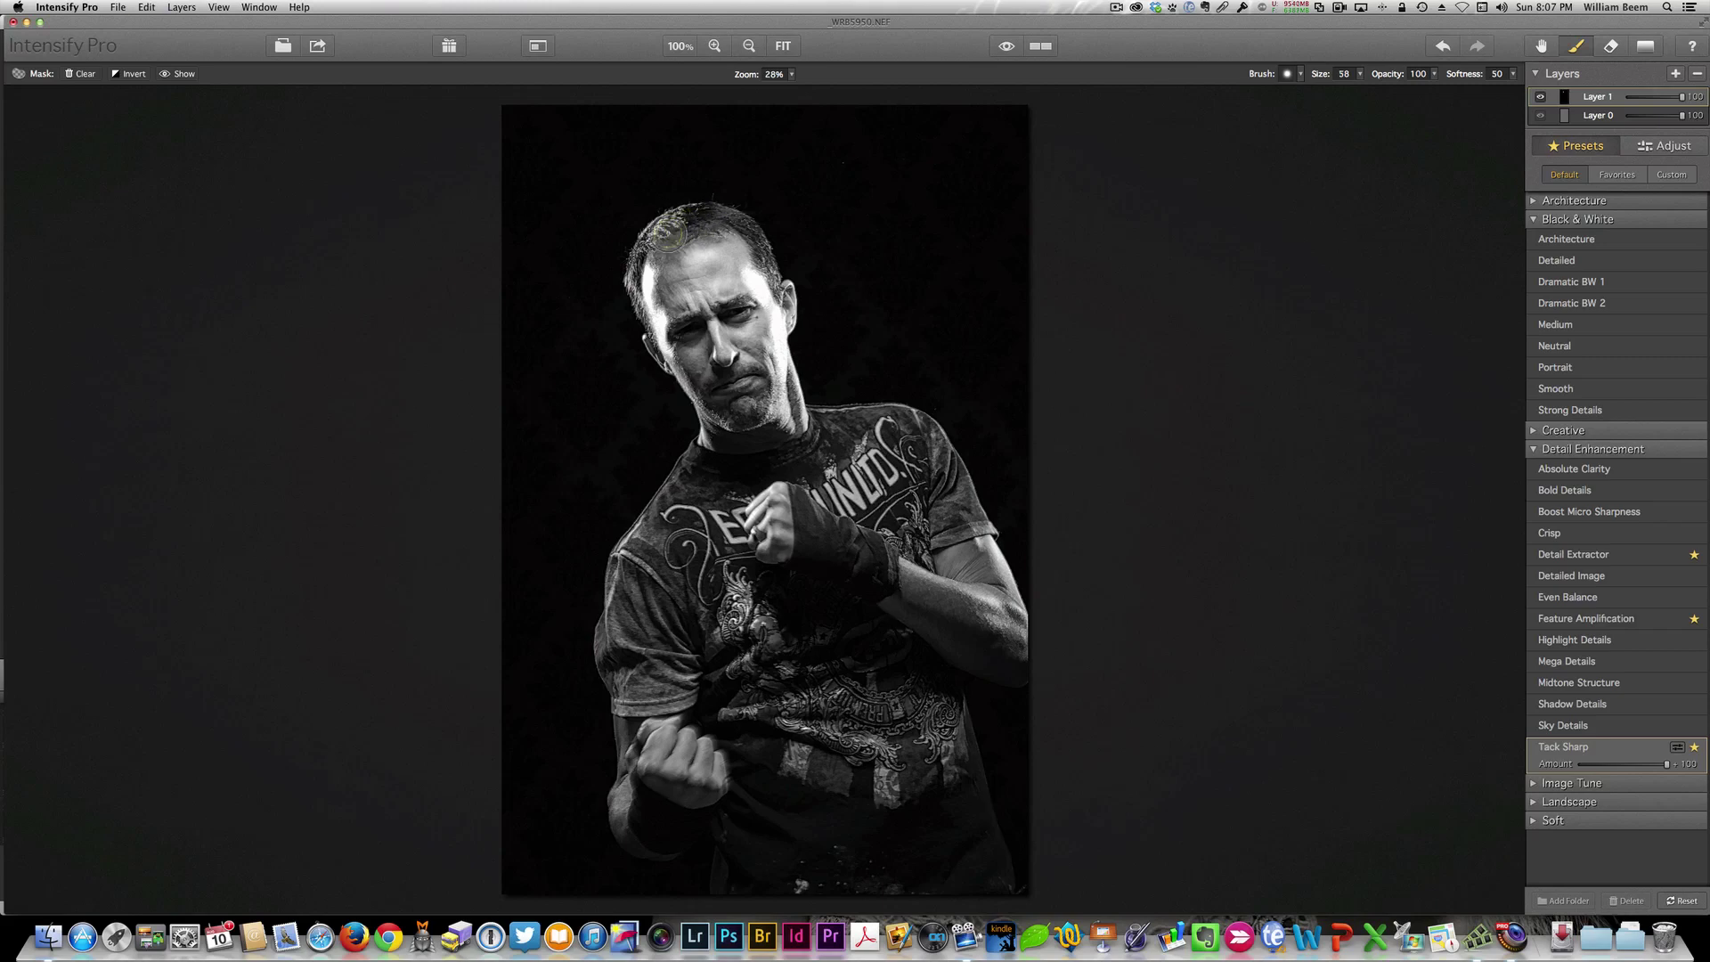
mouse_move(668, 233)
left_mouse_down()
mouse_move(731, 216)
mouse_move(776, 272)
left_mouse_up()
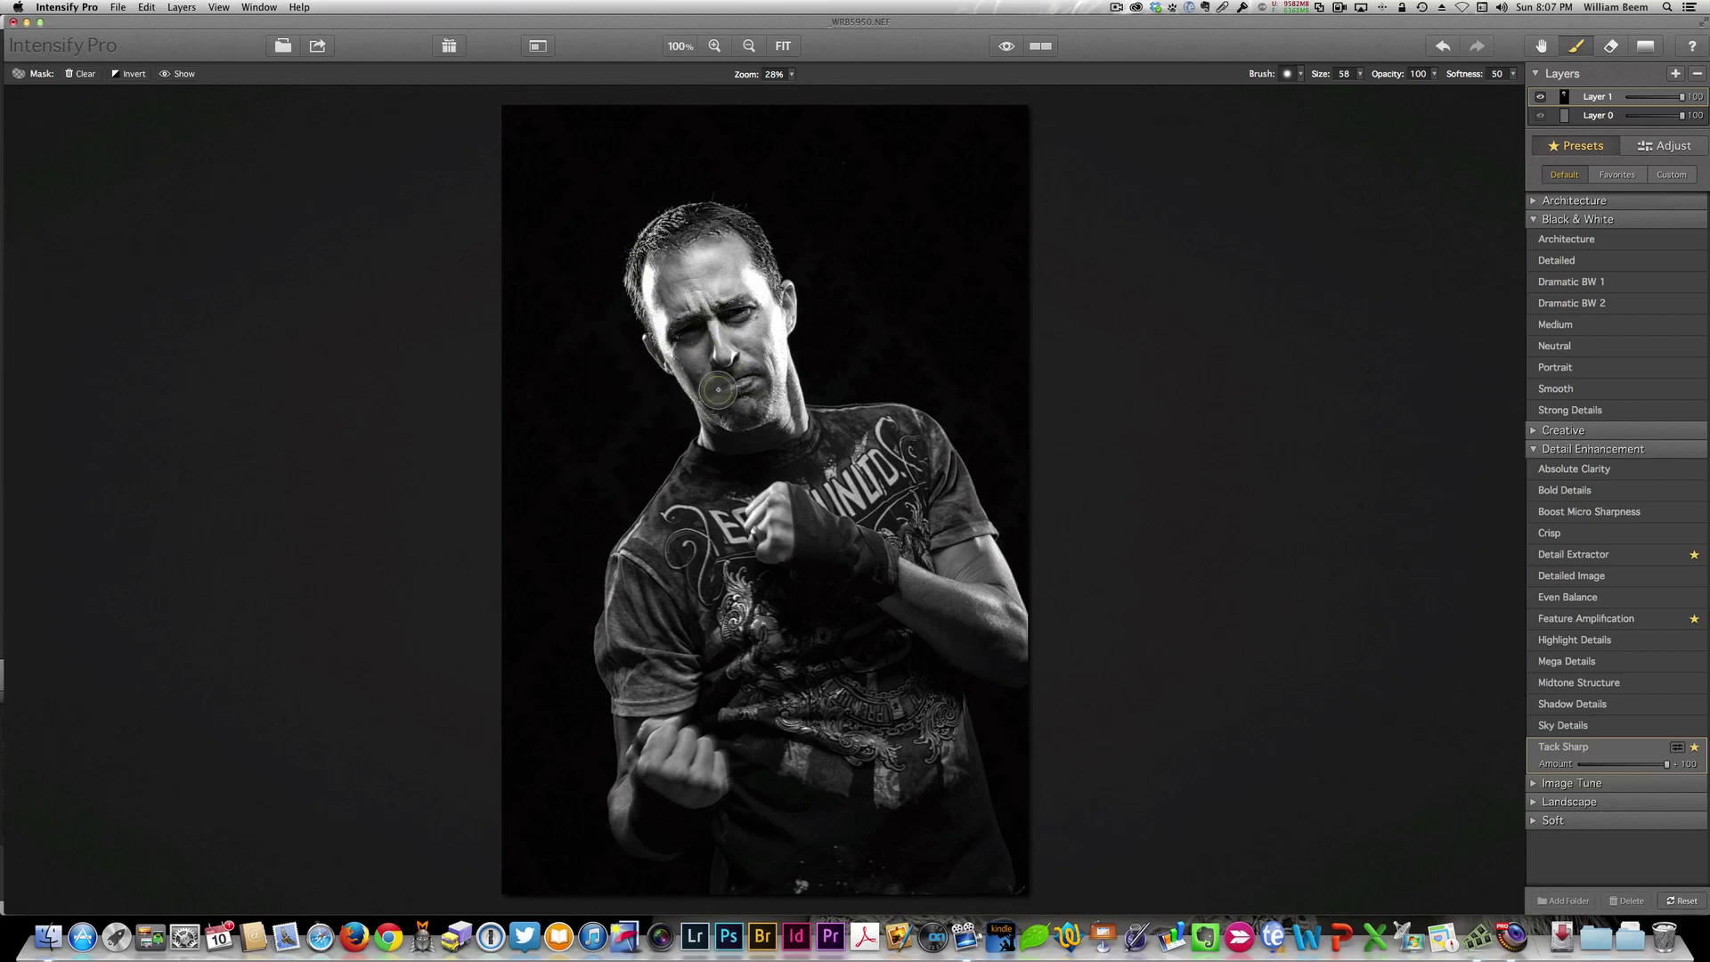
mouse_move(718, 390)
left_mouse_down()
mouse_move(757, 435)
mouse_move(776, 397)
mouse_move(755, 444)
mouse_move(809, 513)
left_mouse_up()
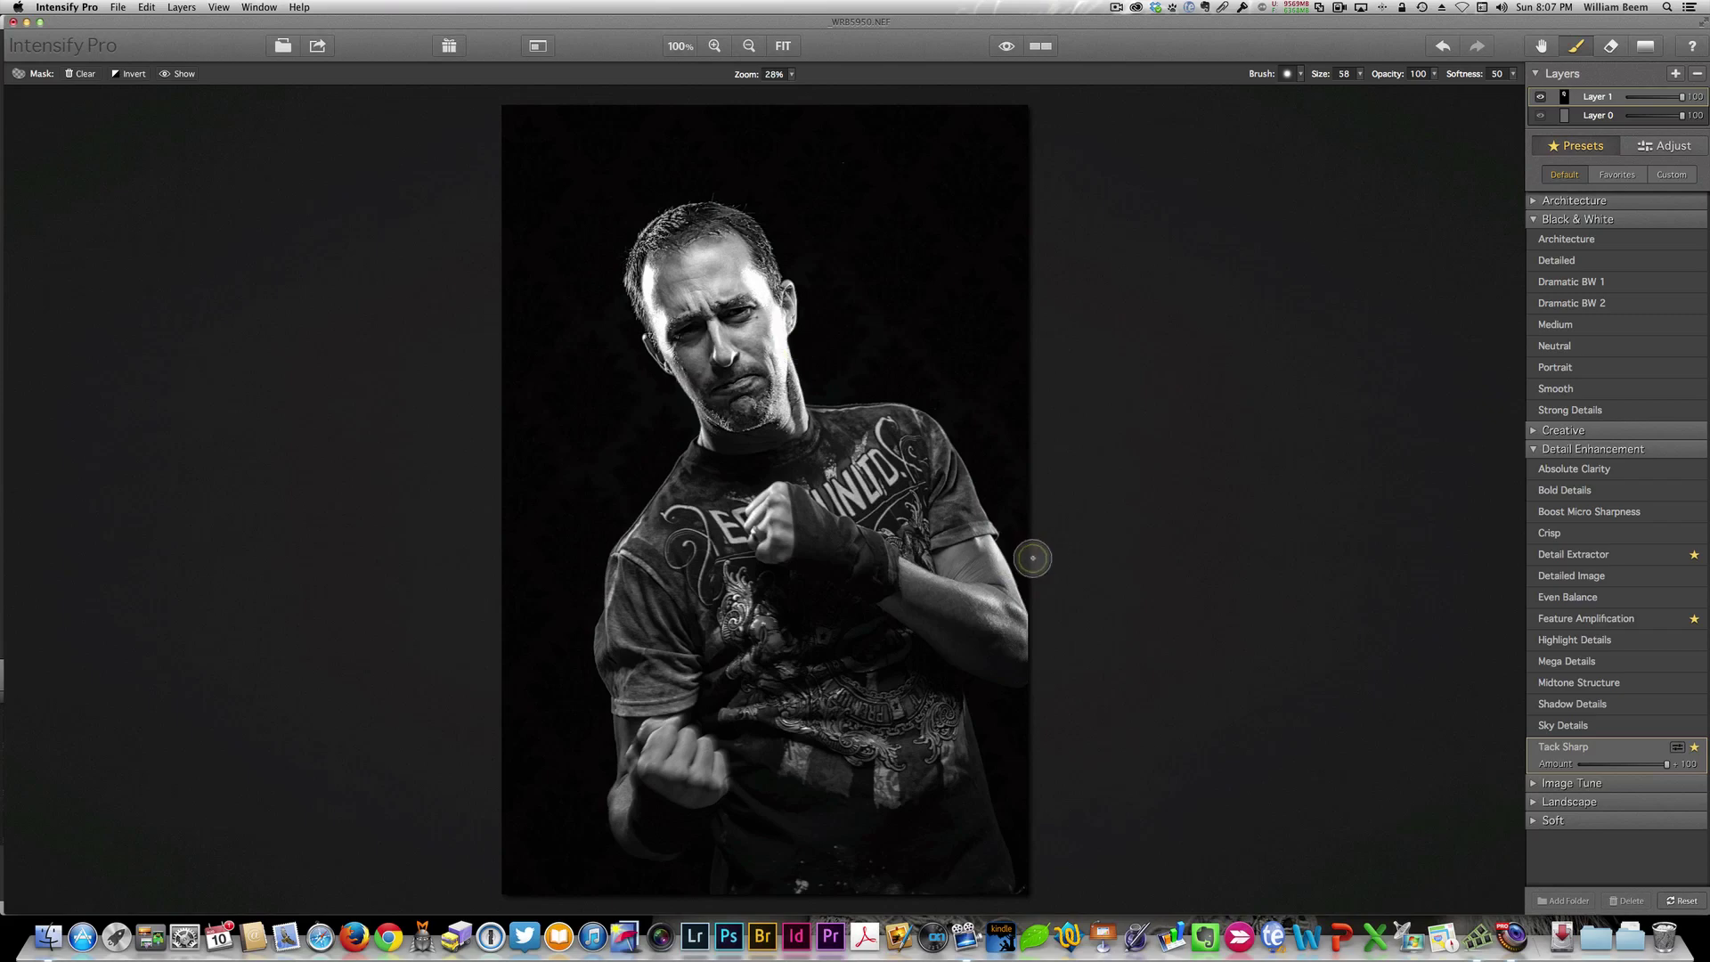
Enlarge the mask brush to size 135, try the sharpening on the shirt, and erase that part of the mask.
key("bracketright")
key("bracketright")
key("bracketright")
key("bracketright")
key("bracketright")
key("bracketright")
key("bracketright")
key("bracketright")
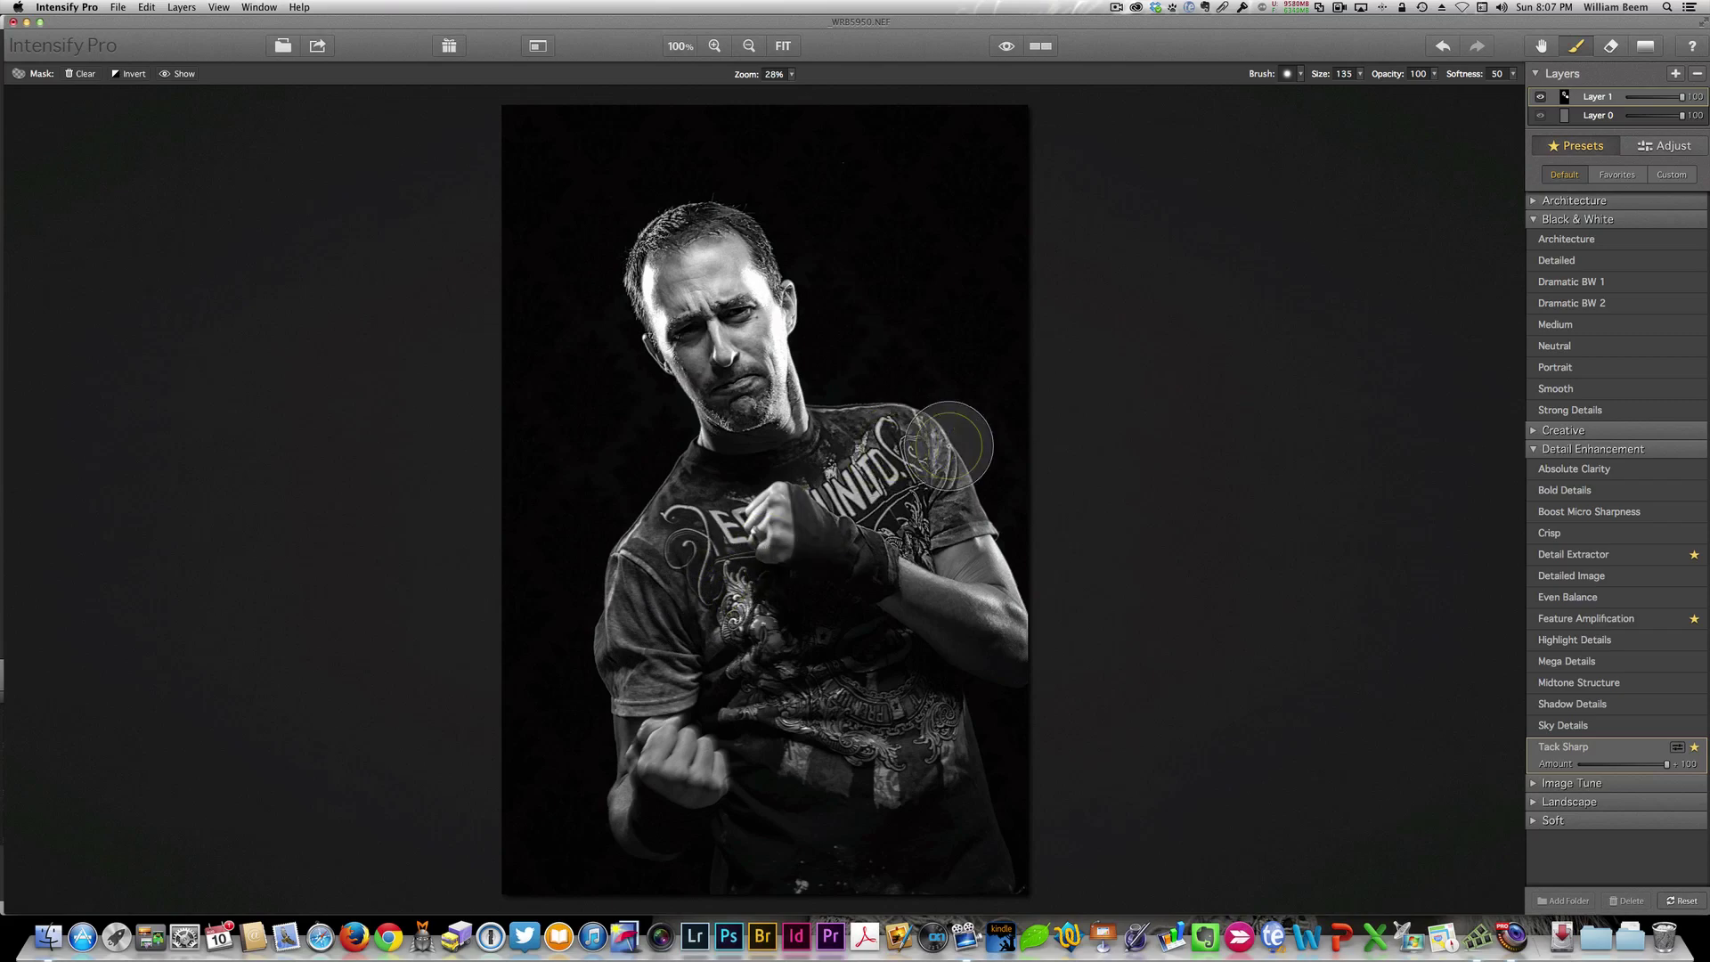
key("e")
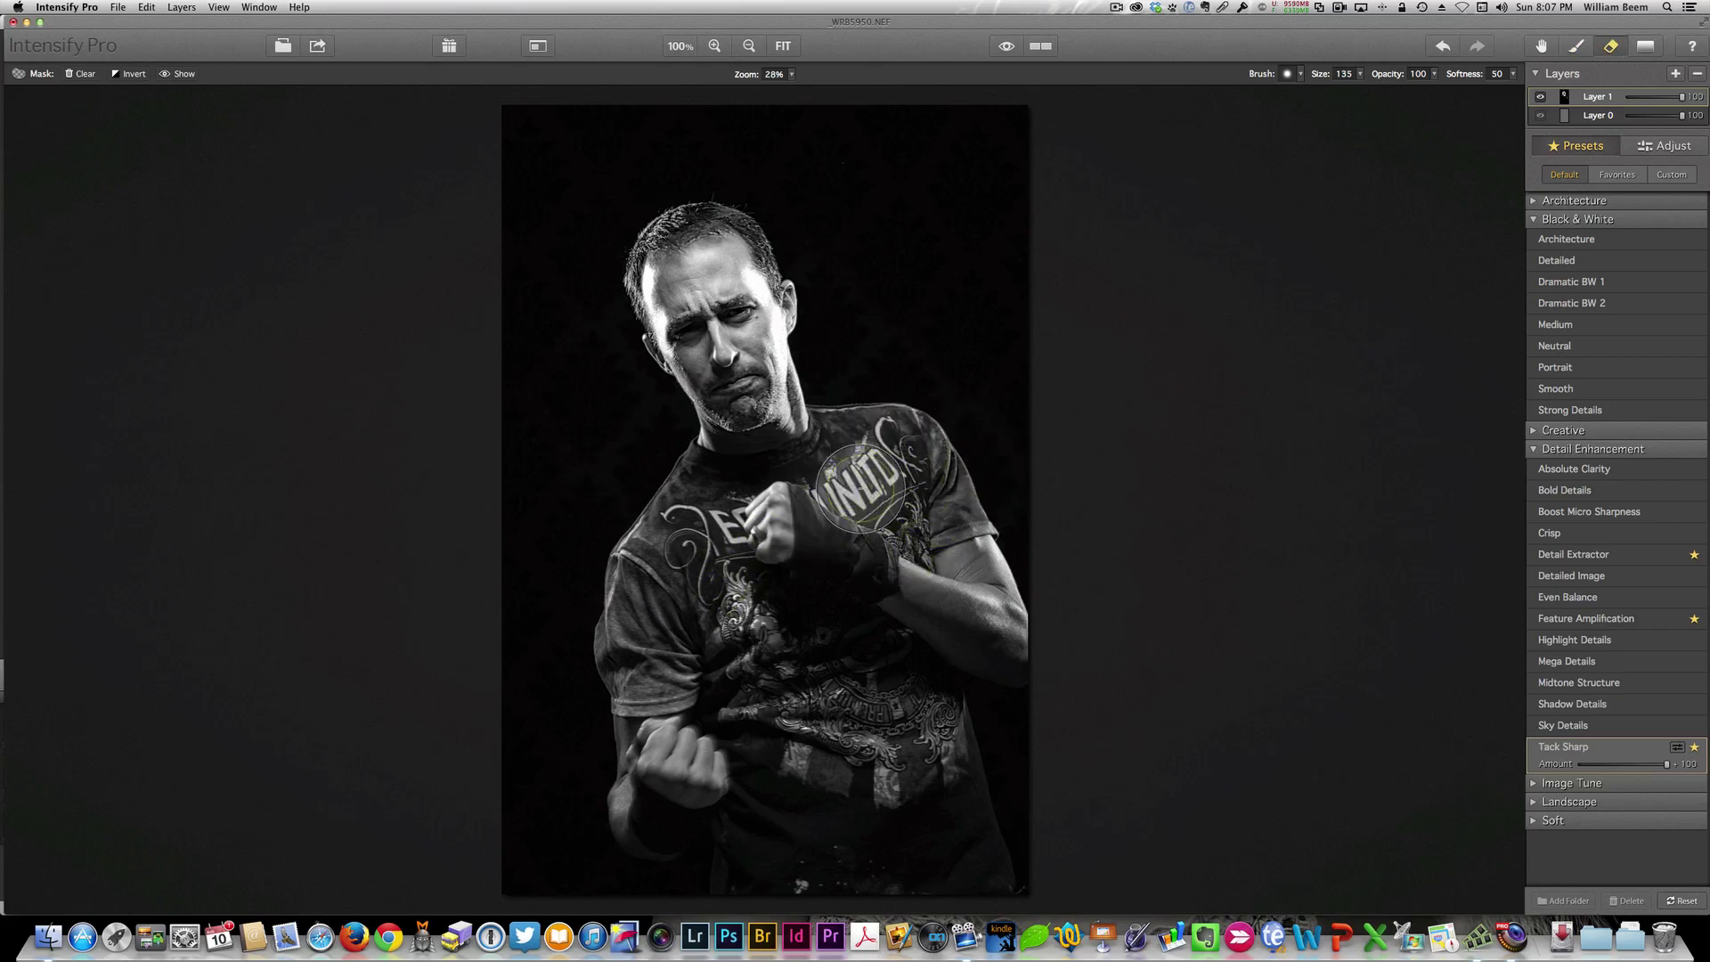
key("b")
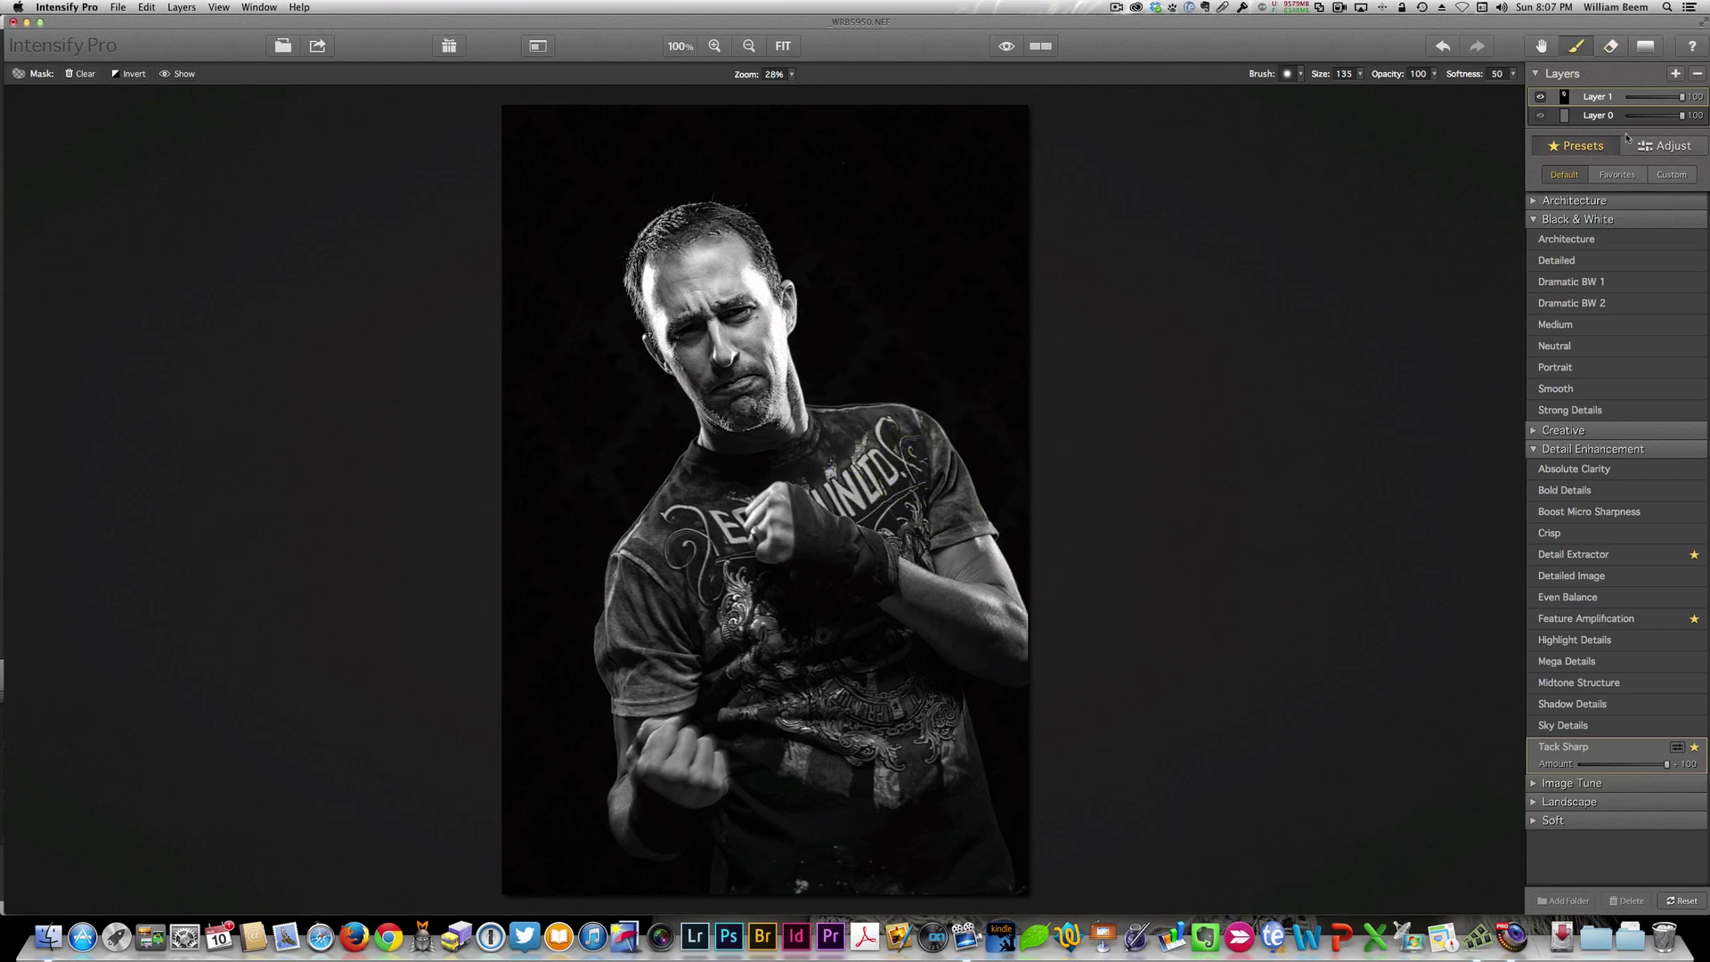
Add a new layer, compare the Feature Amplification and Detail Extractor presets in the Detail Enhancement group, and apply Feature Amplification.
left_click(1682, 75)
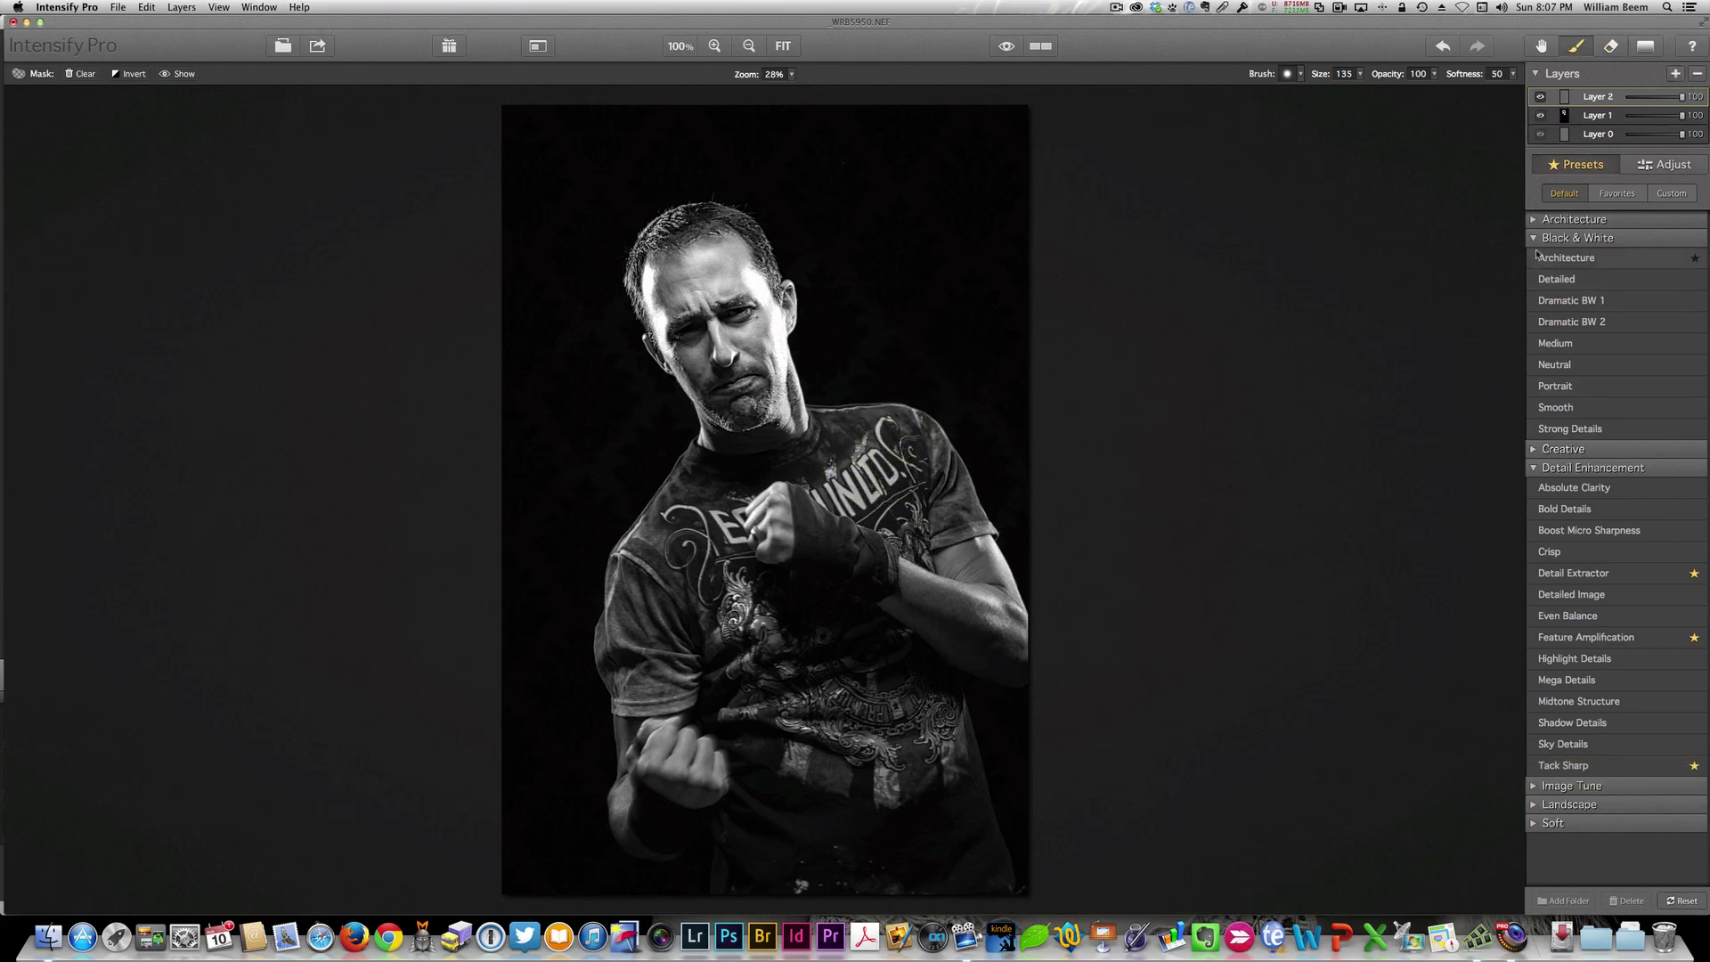
left_click(1576, 238)
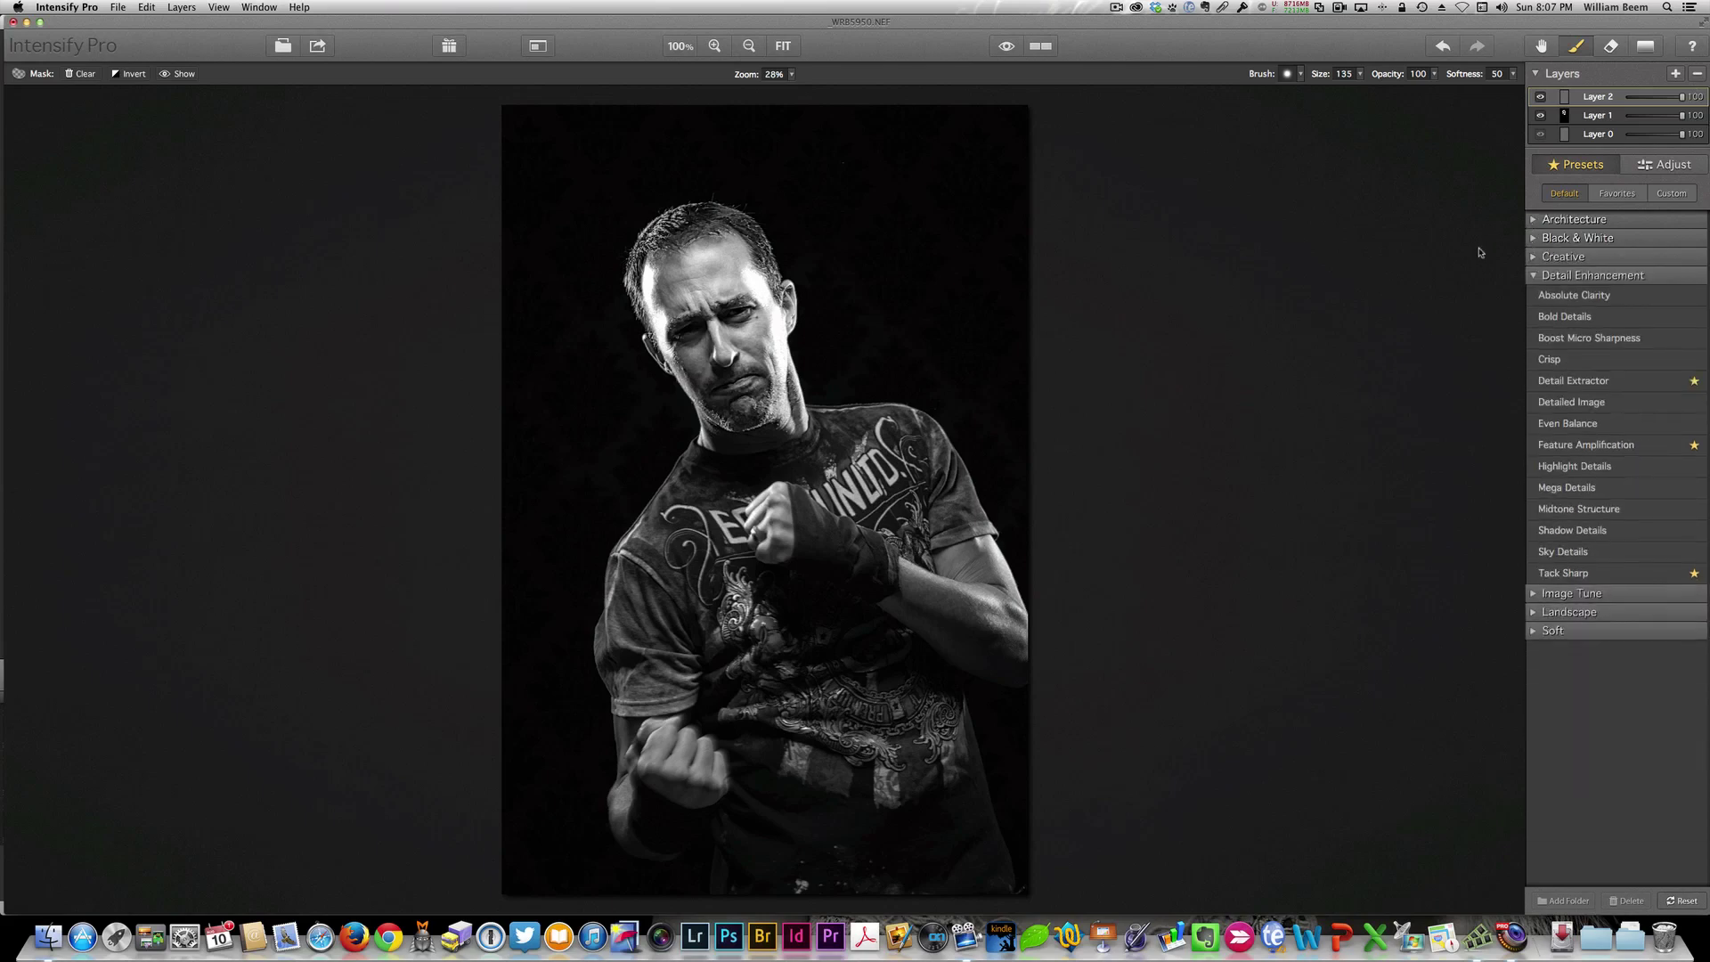
left_click(1594, 444)
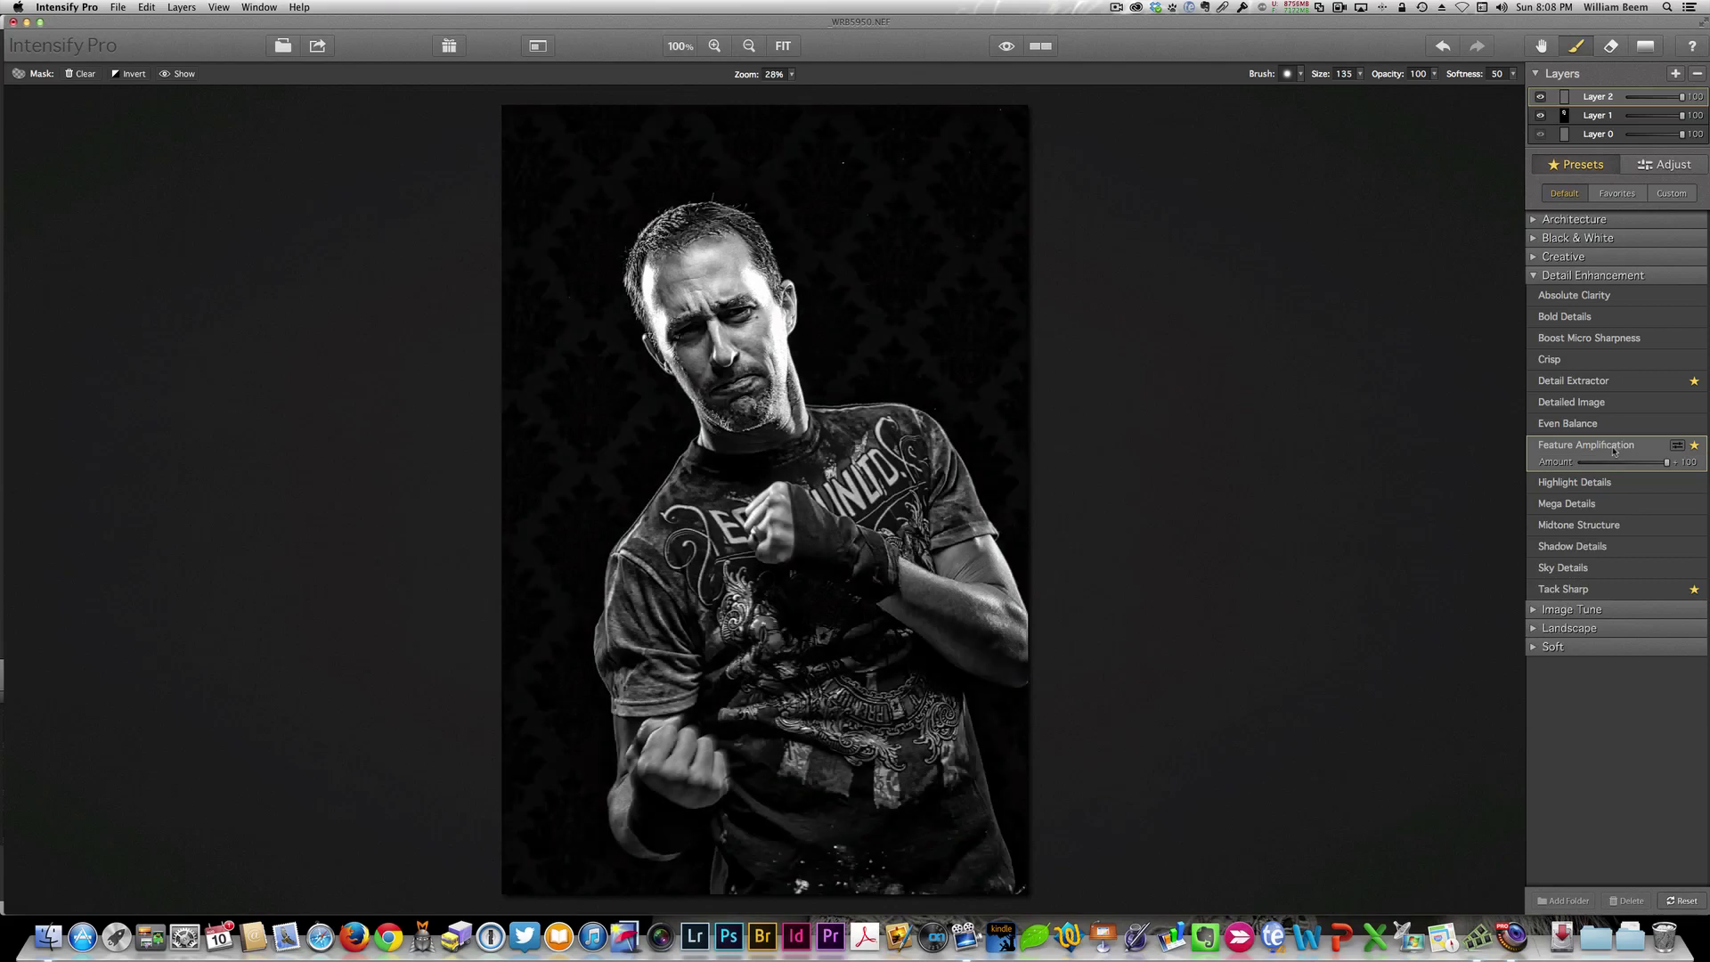
left_click(1588, 385)
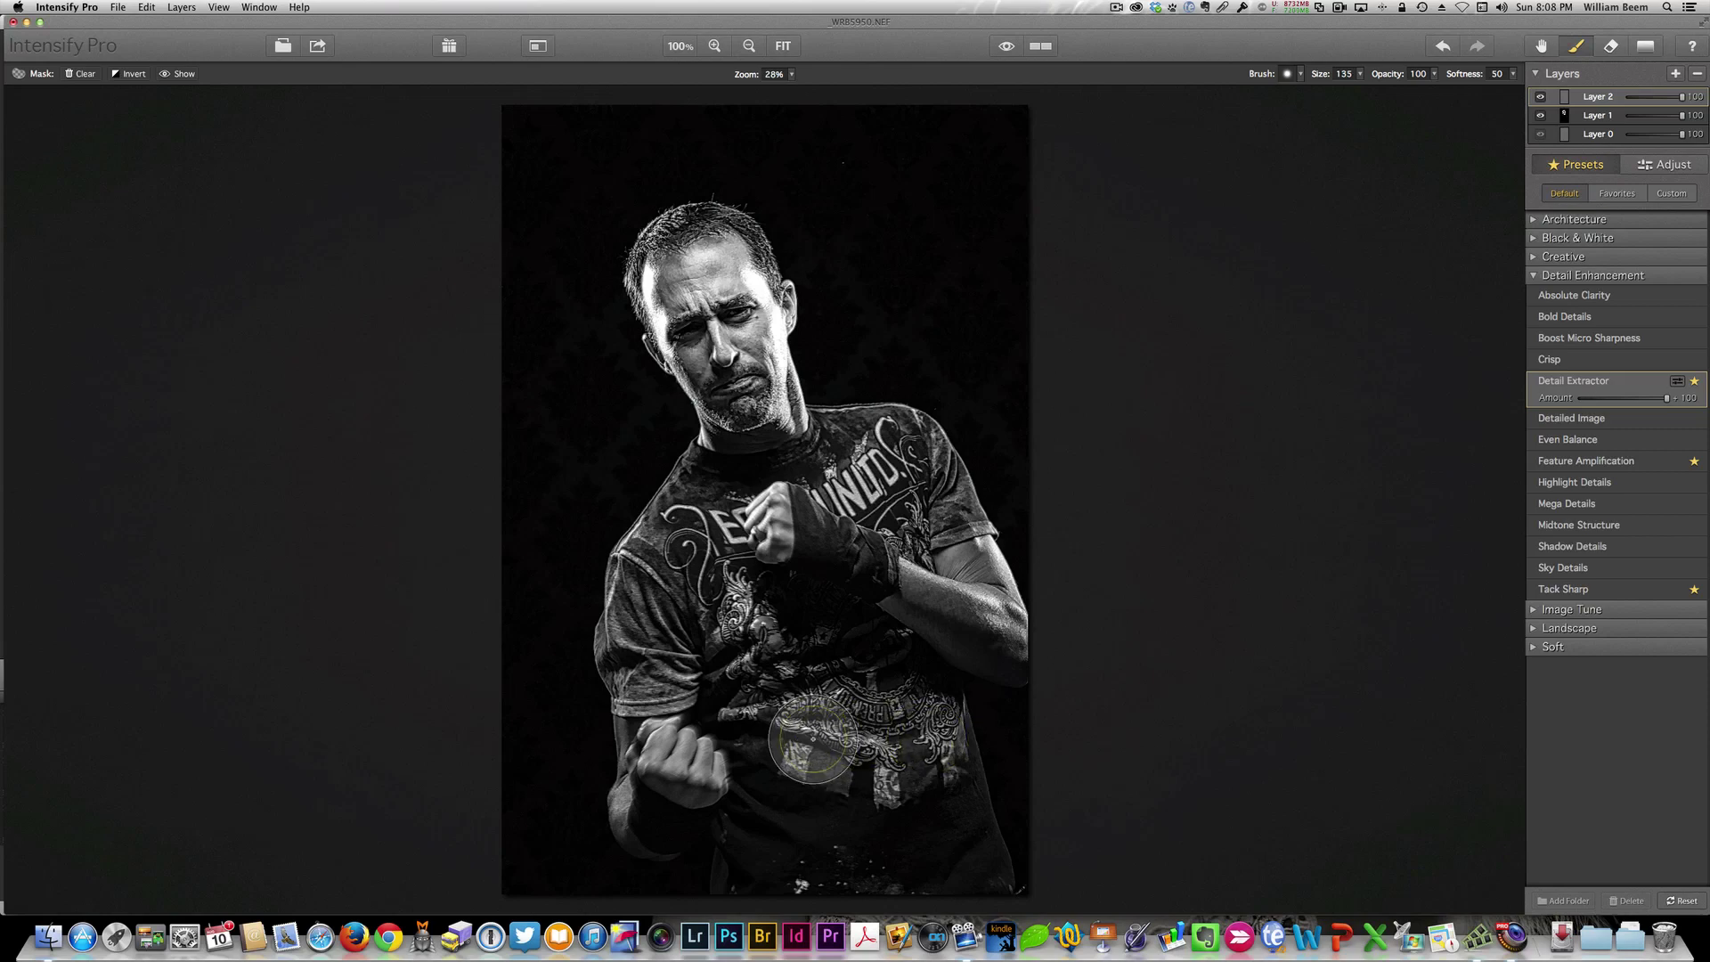
left_click(1617, 463)
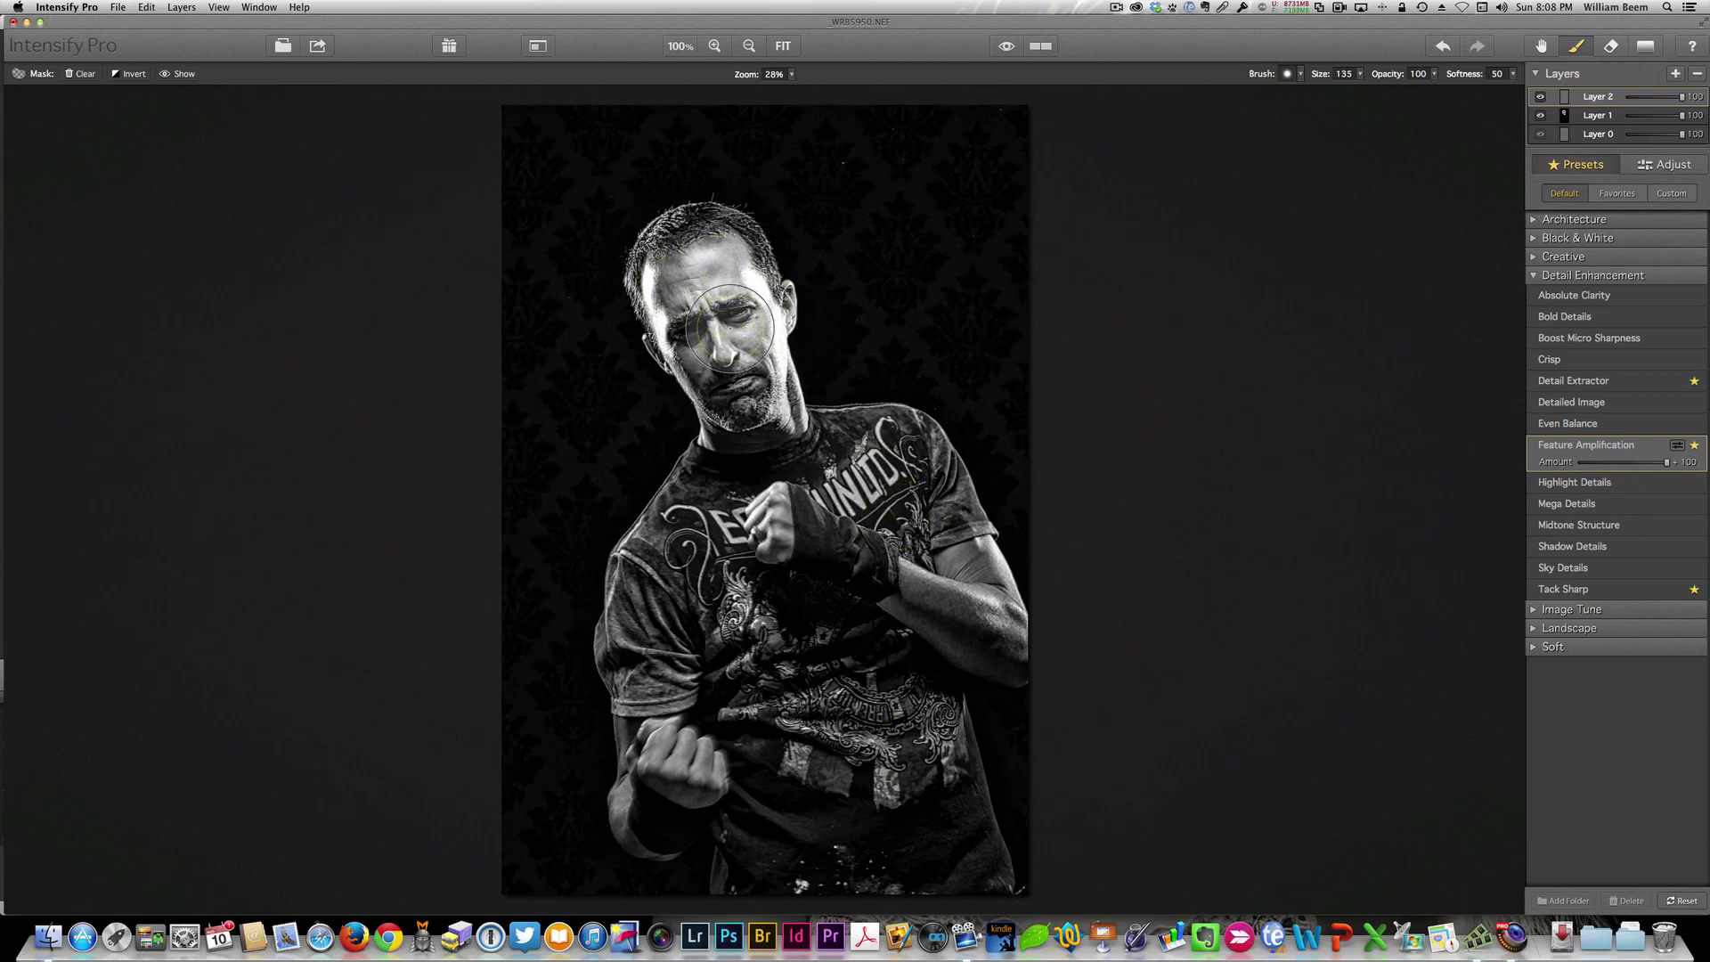
Paint the Feature Amplification effect over the man's shirt, filling missed areas with the mask overlay shown, and hide the overlay.
mouse_move(698, 507)
left_mouse_down()
mouse_move(648, 618)
mouse_move(651, 670)
mouse_move(736, 667)
mouse_move(731, 628)
mouse_move(785, 726)
mouse_move(803, 798)
mouse_move(745, 844)
mouse_move(857, 865)
mouse_move(855, 795)
mouse_move(902, 808)
left_mouse_up()
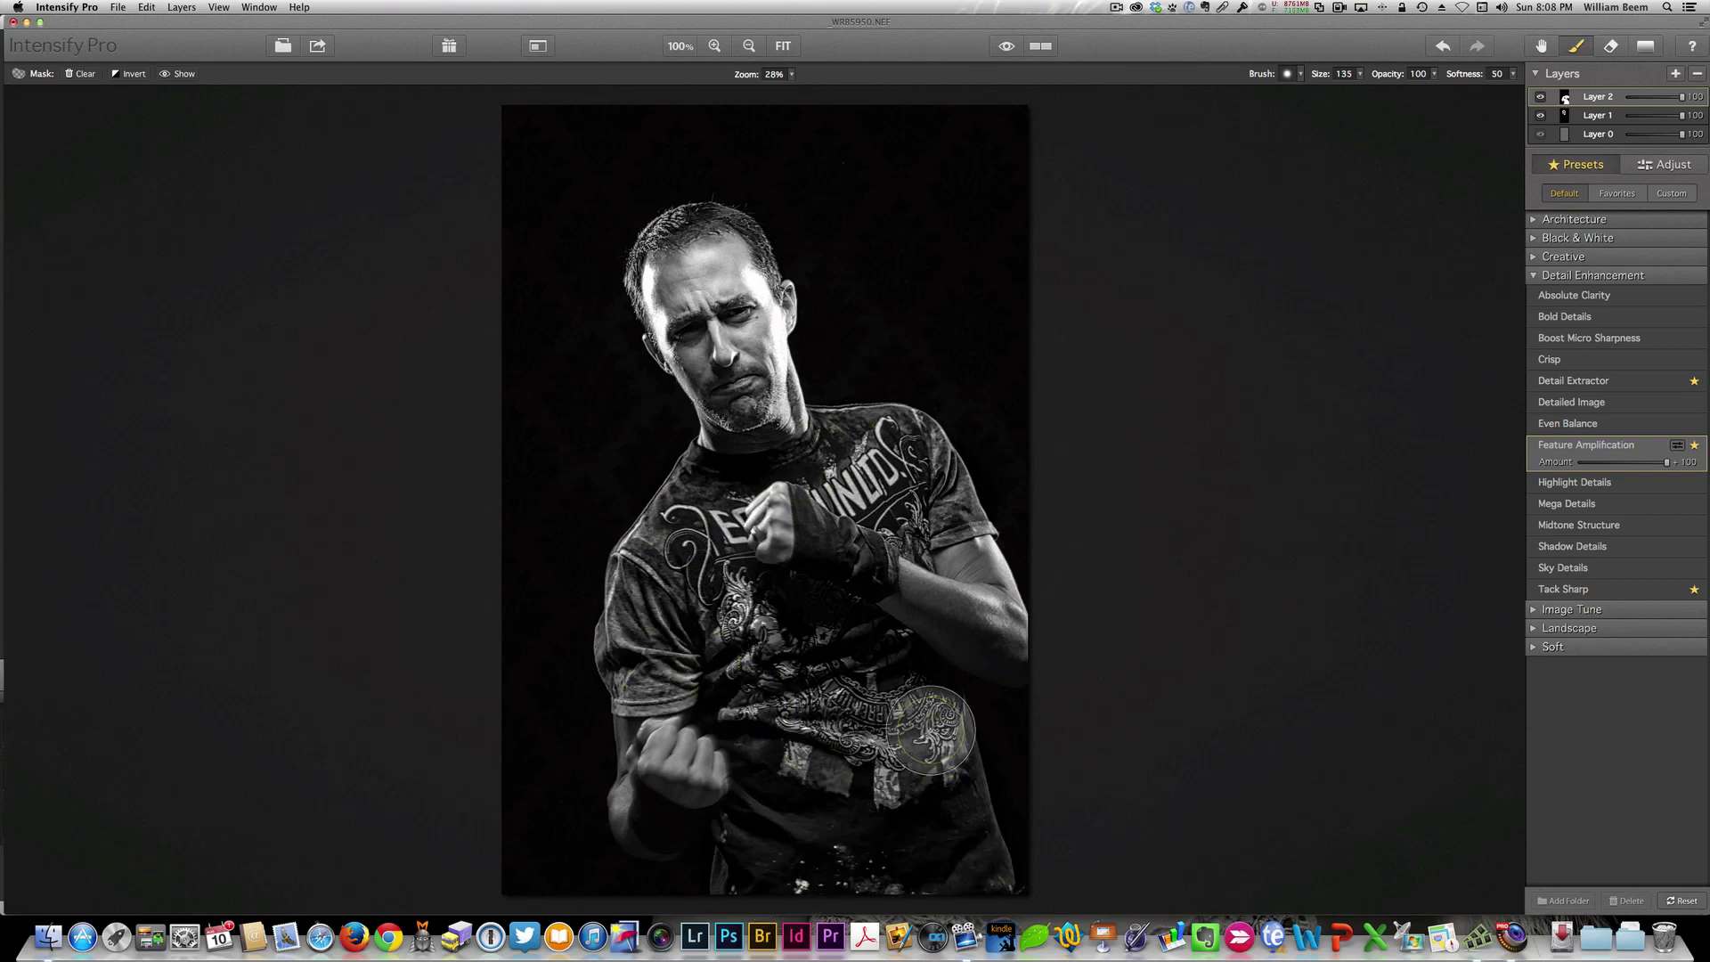
key("super+shift+m")
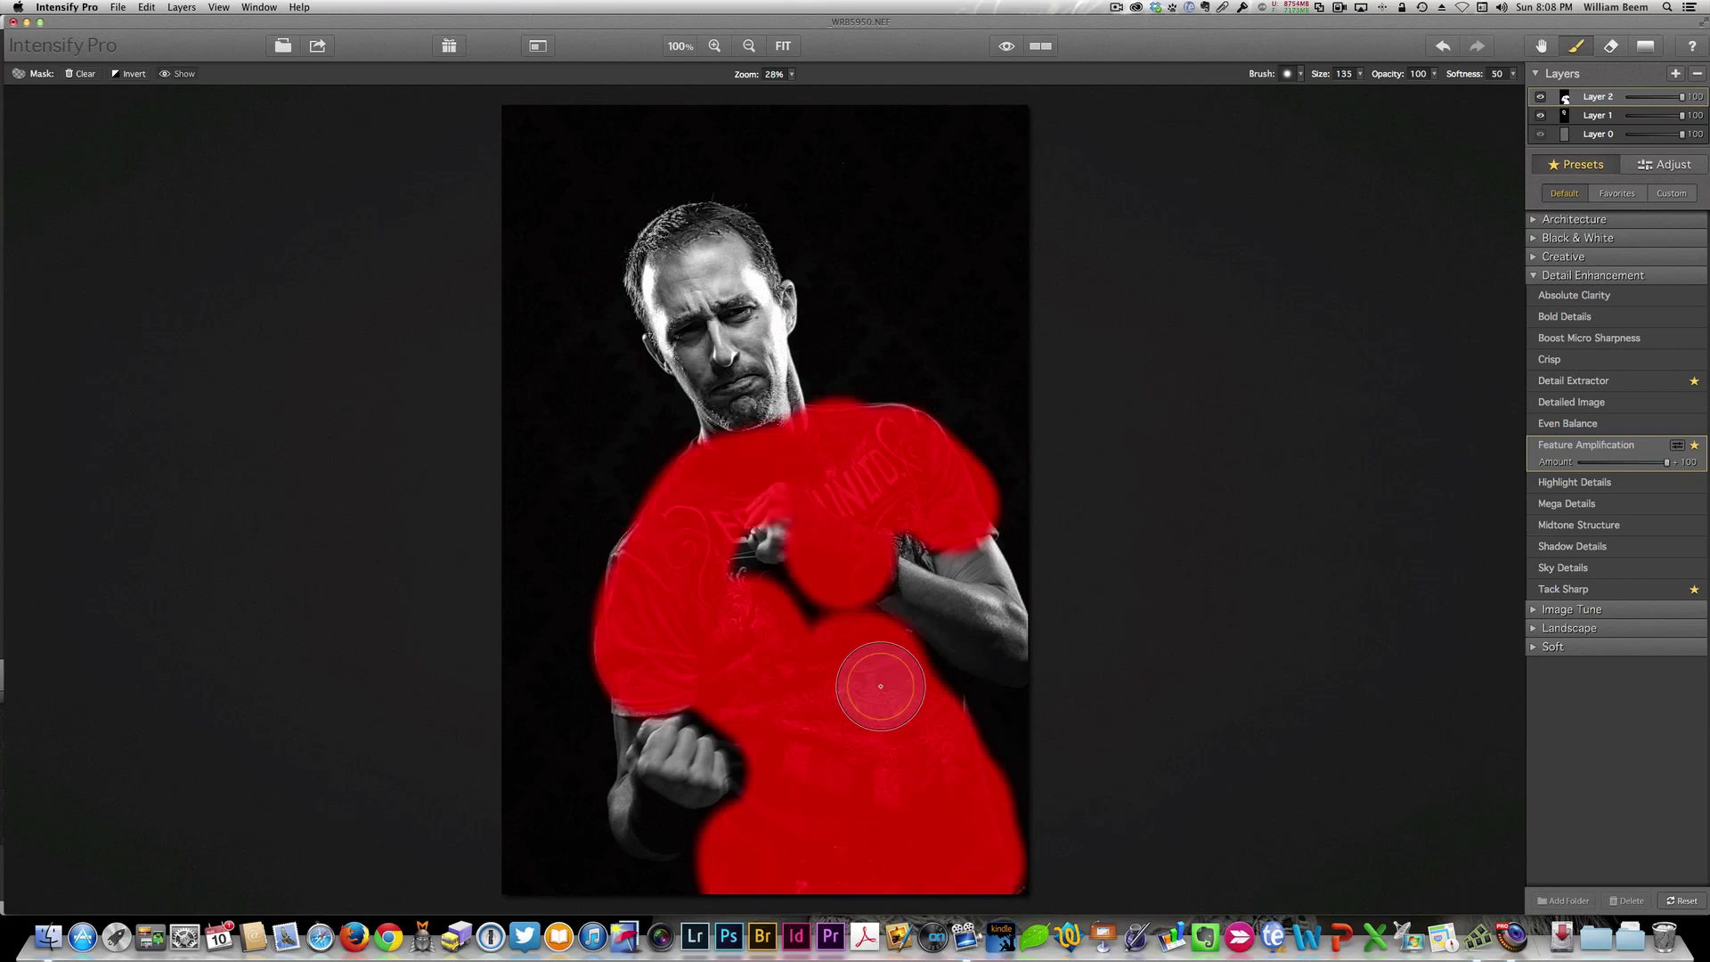
left_click_drag(725, 561, 847, 672)
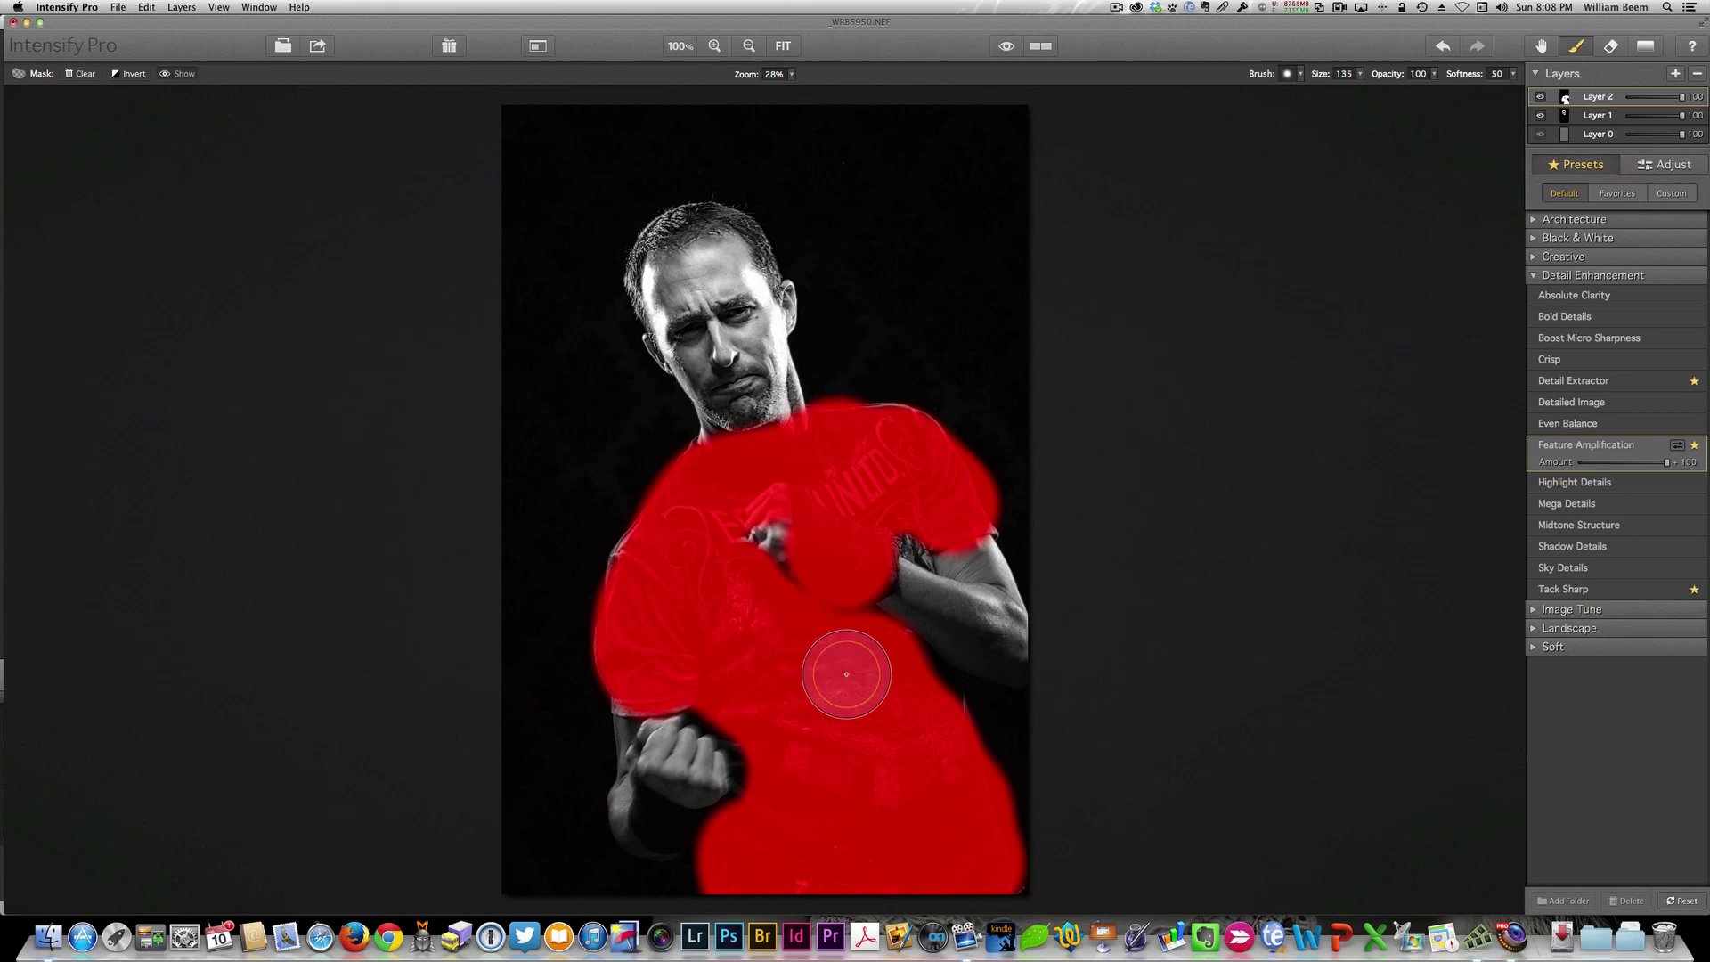
left_click_drag(912, 548, 904, 534)
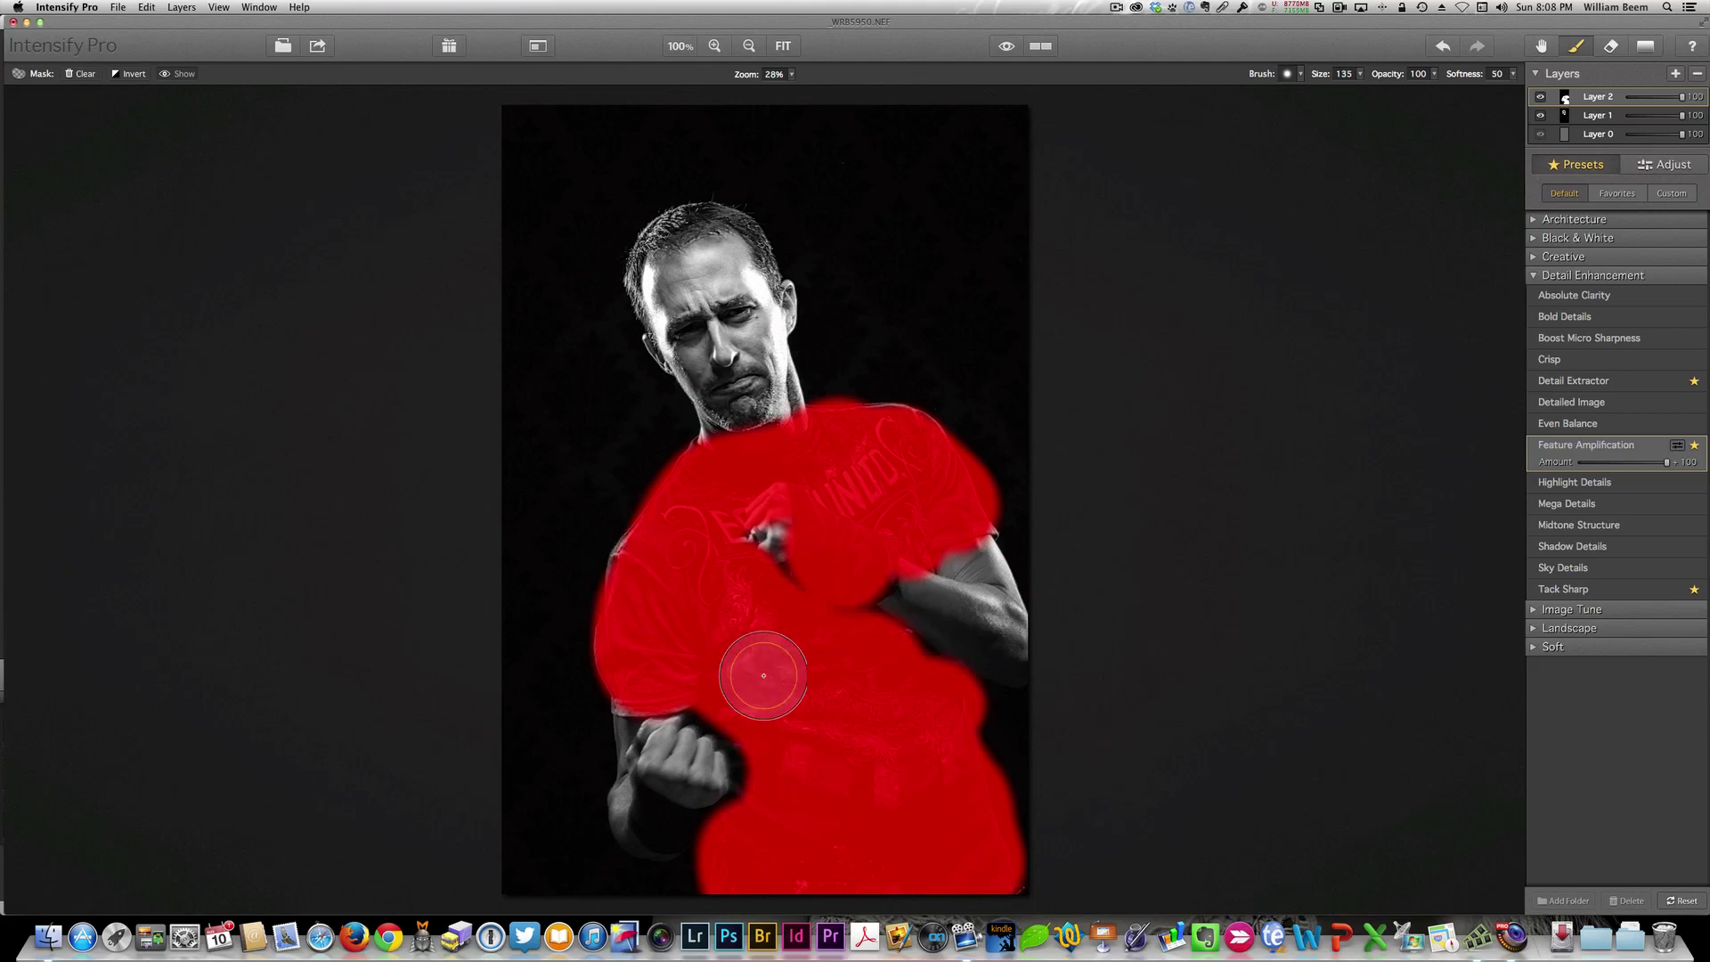
key("super+shift+m")
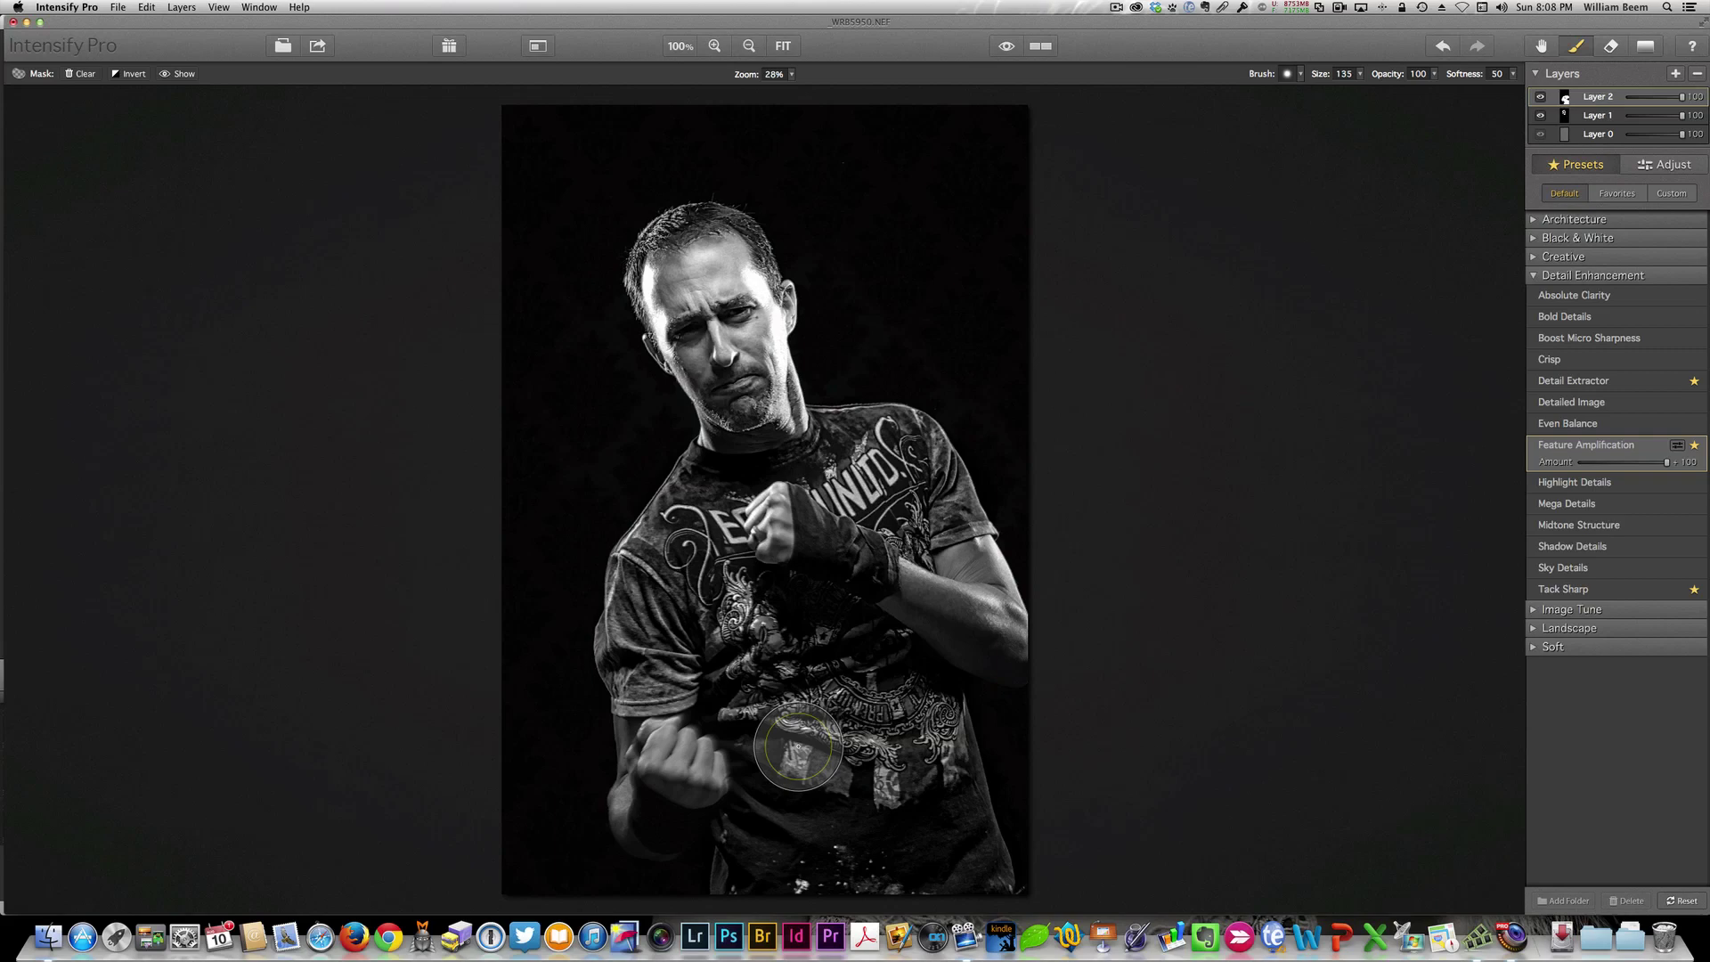
mouse_move(633, 249)
left_mouse_down()
mouse_move(680, 214)
mouse_move(752, 221)
left_mouse_up()
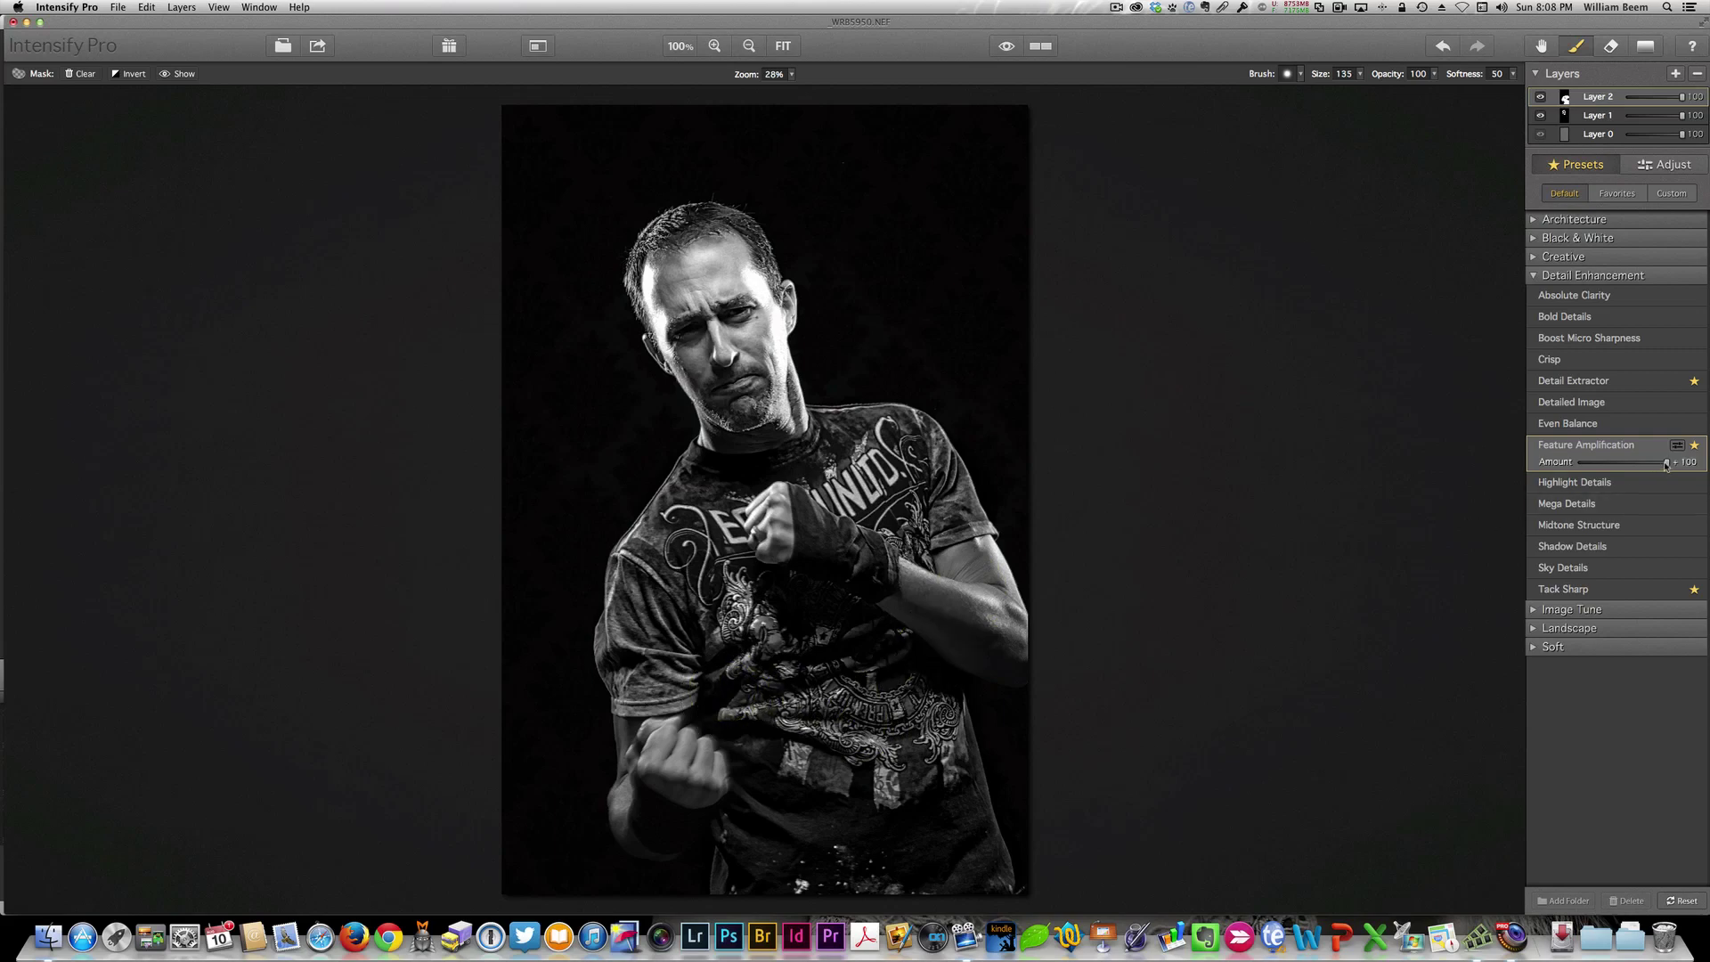
mouse_move(1666, 463)
left_mouse_down()
mouse_move(1567, 464)
mouse_move(1693, 475)
left_mouse_up()
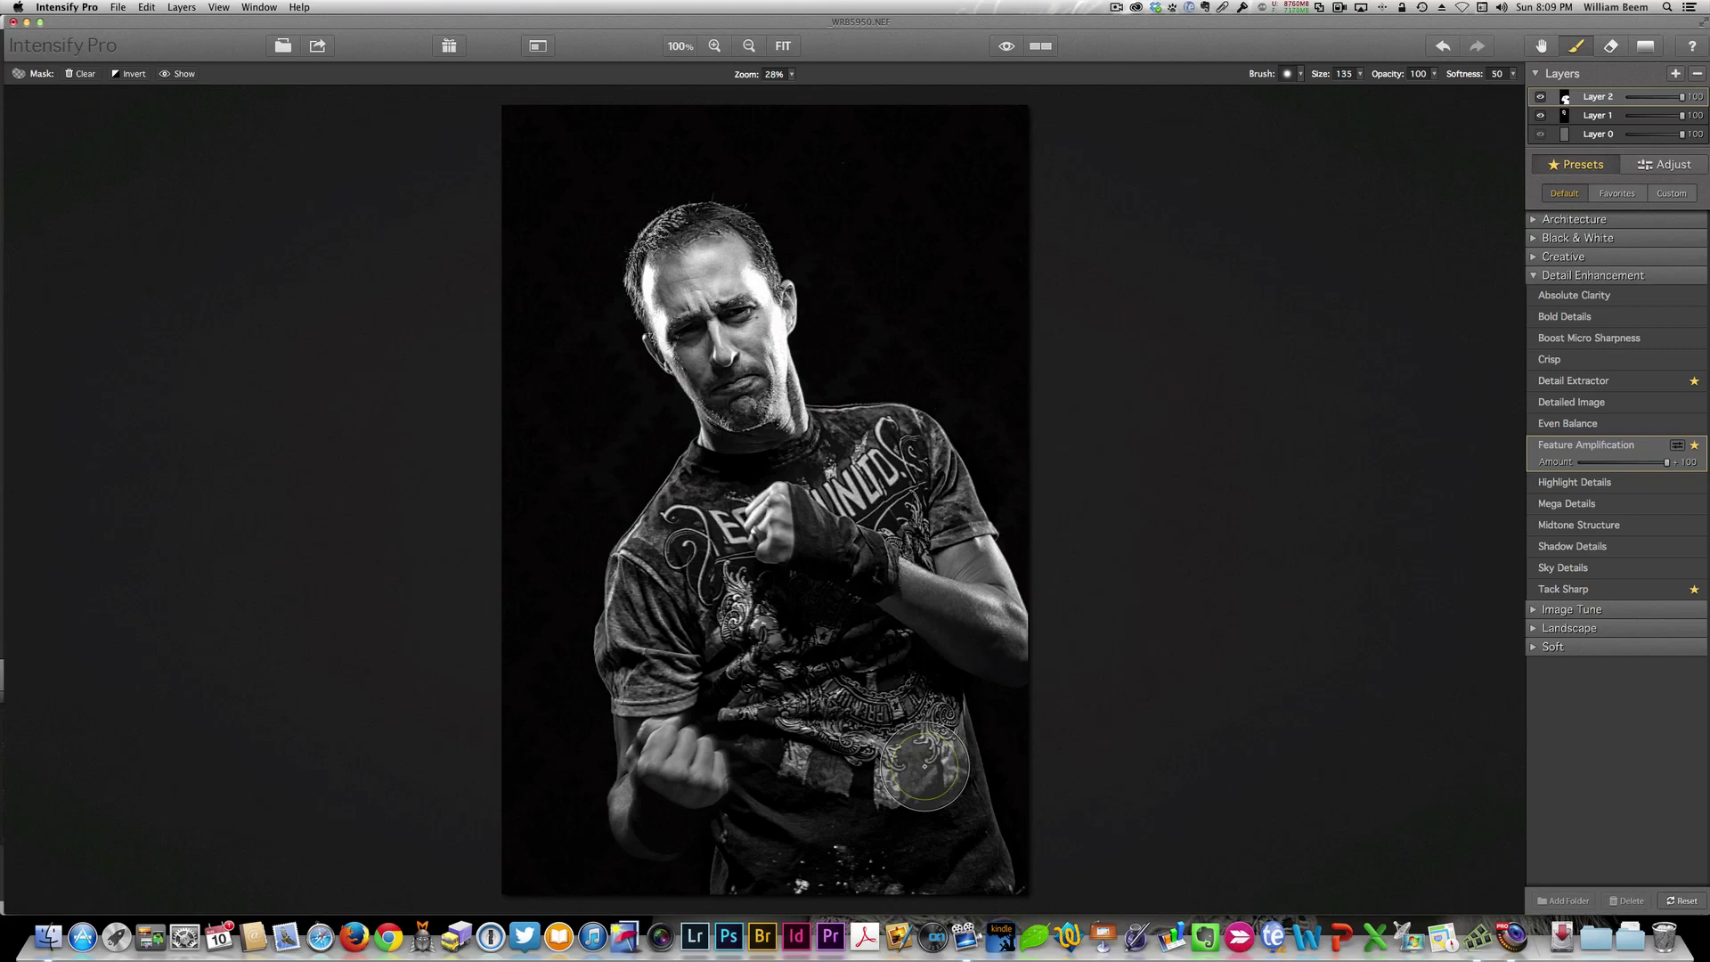
Look through the options for exporting, sharing and opening the image in other applications, and dismiss them.
left_click(316, 46)
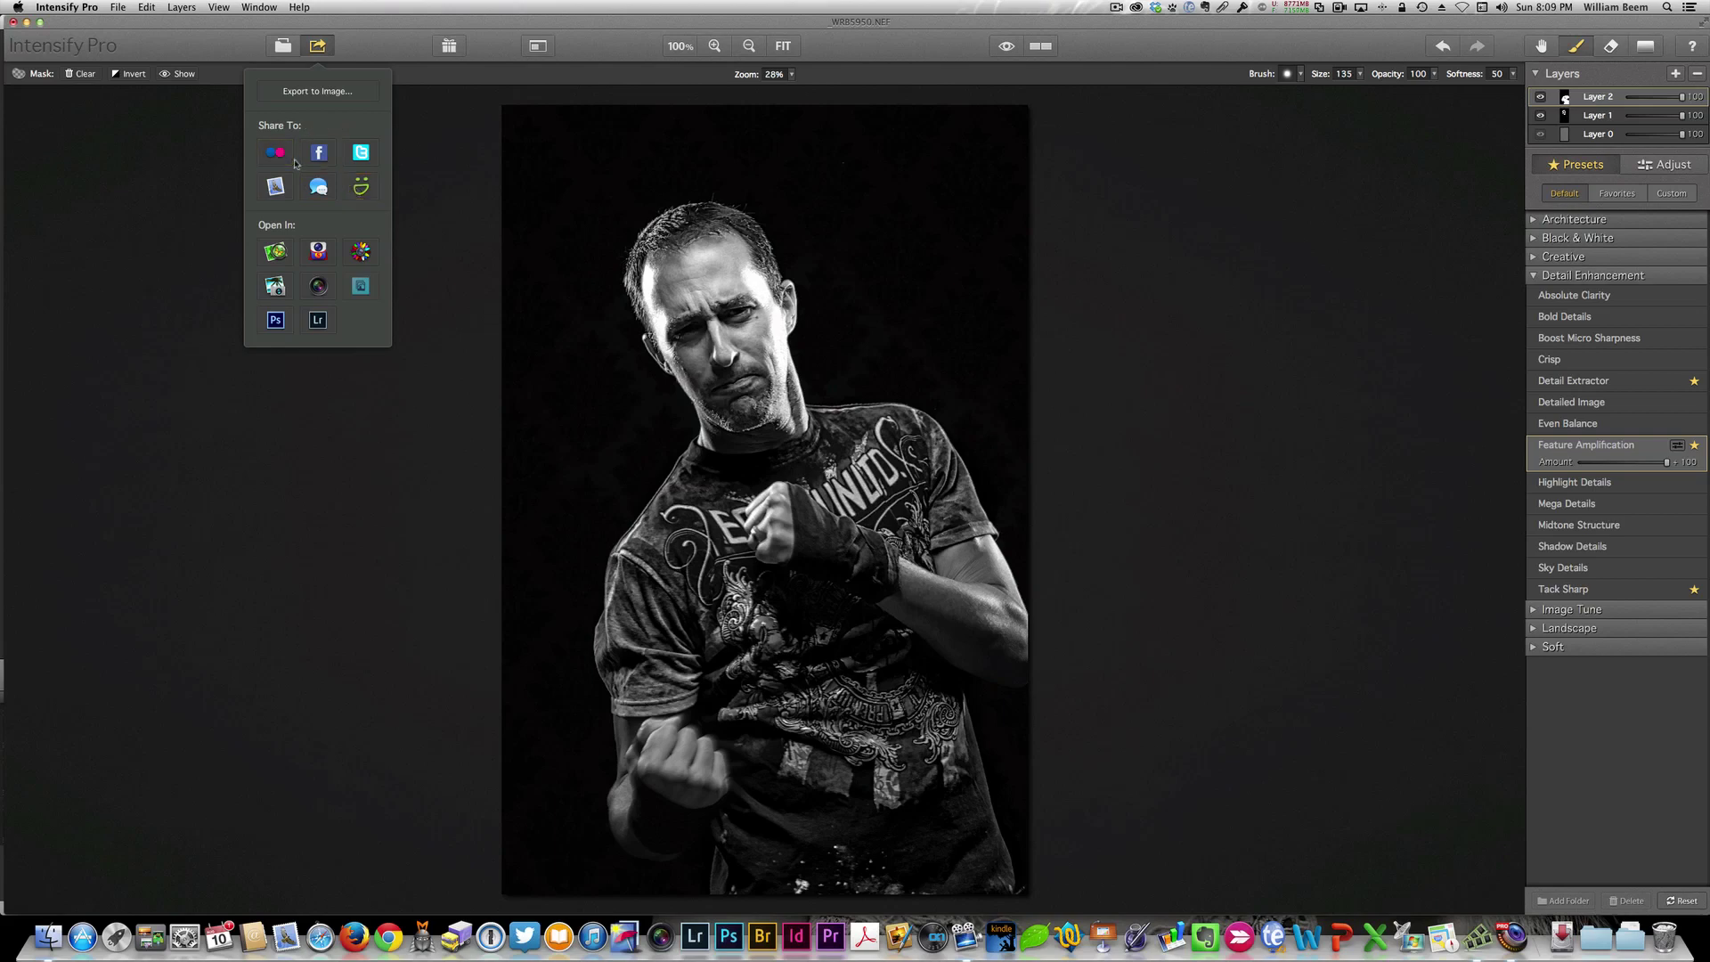
left_click(382, 4)
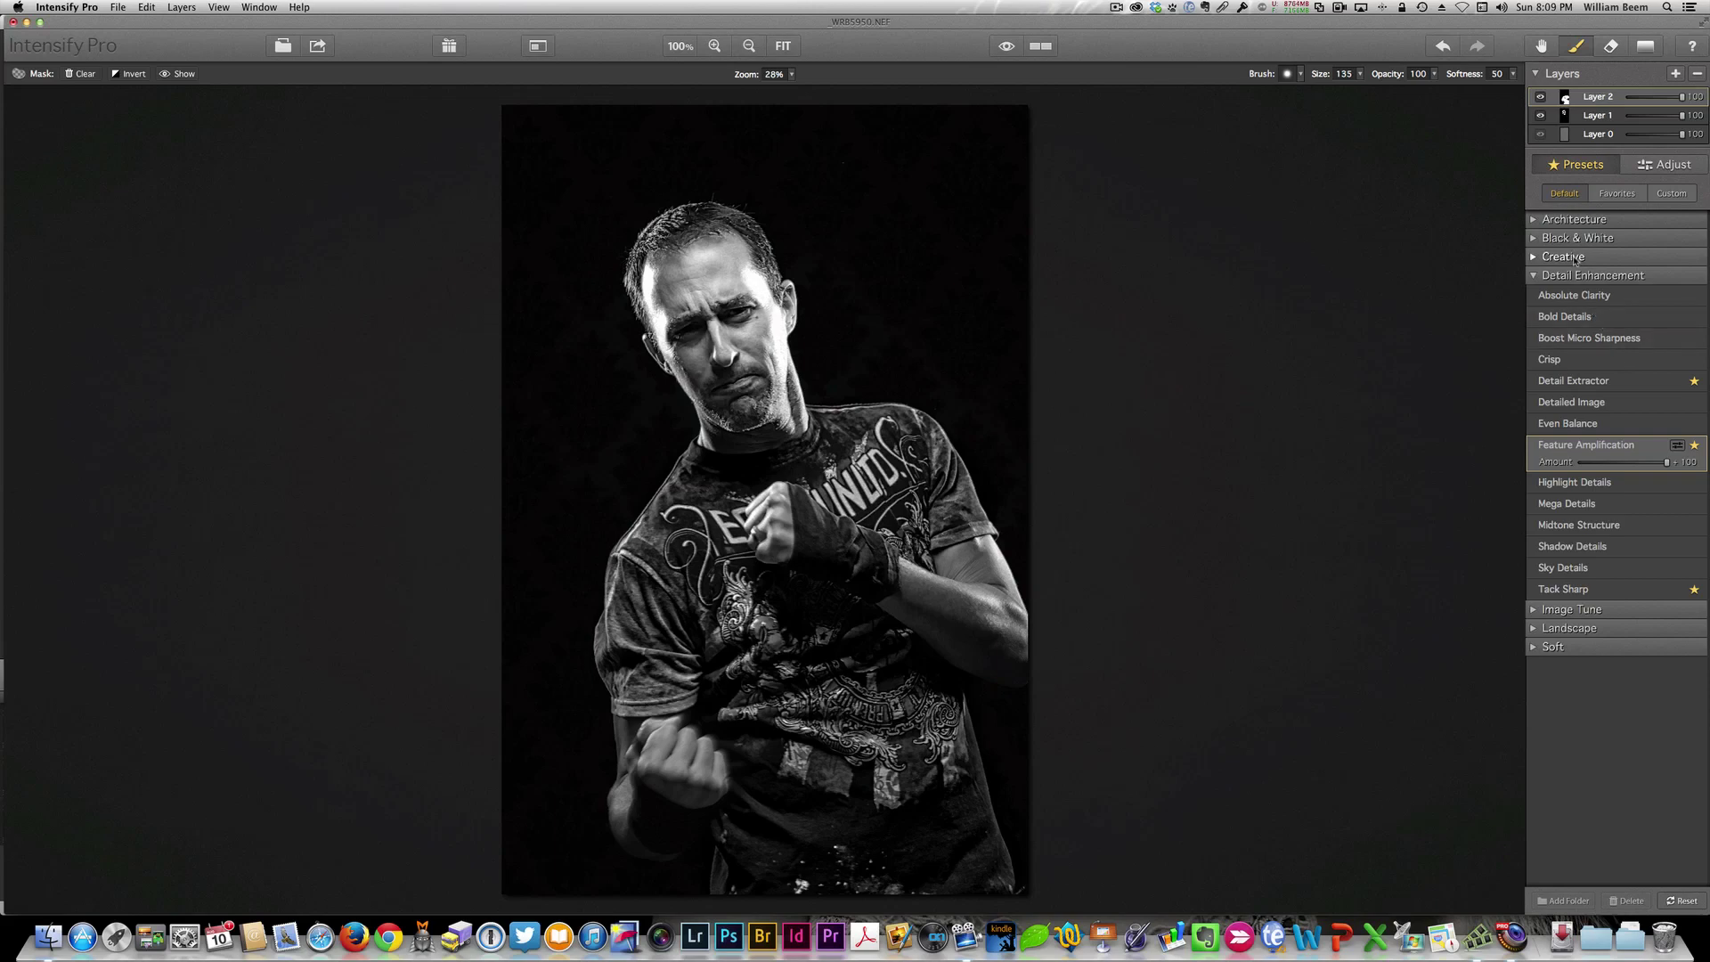
Collapse the Detail Enhancement group, browse the presets in the Architecture group, and display the favorite presets.
left_click(1542, 281)
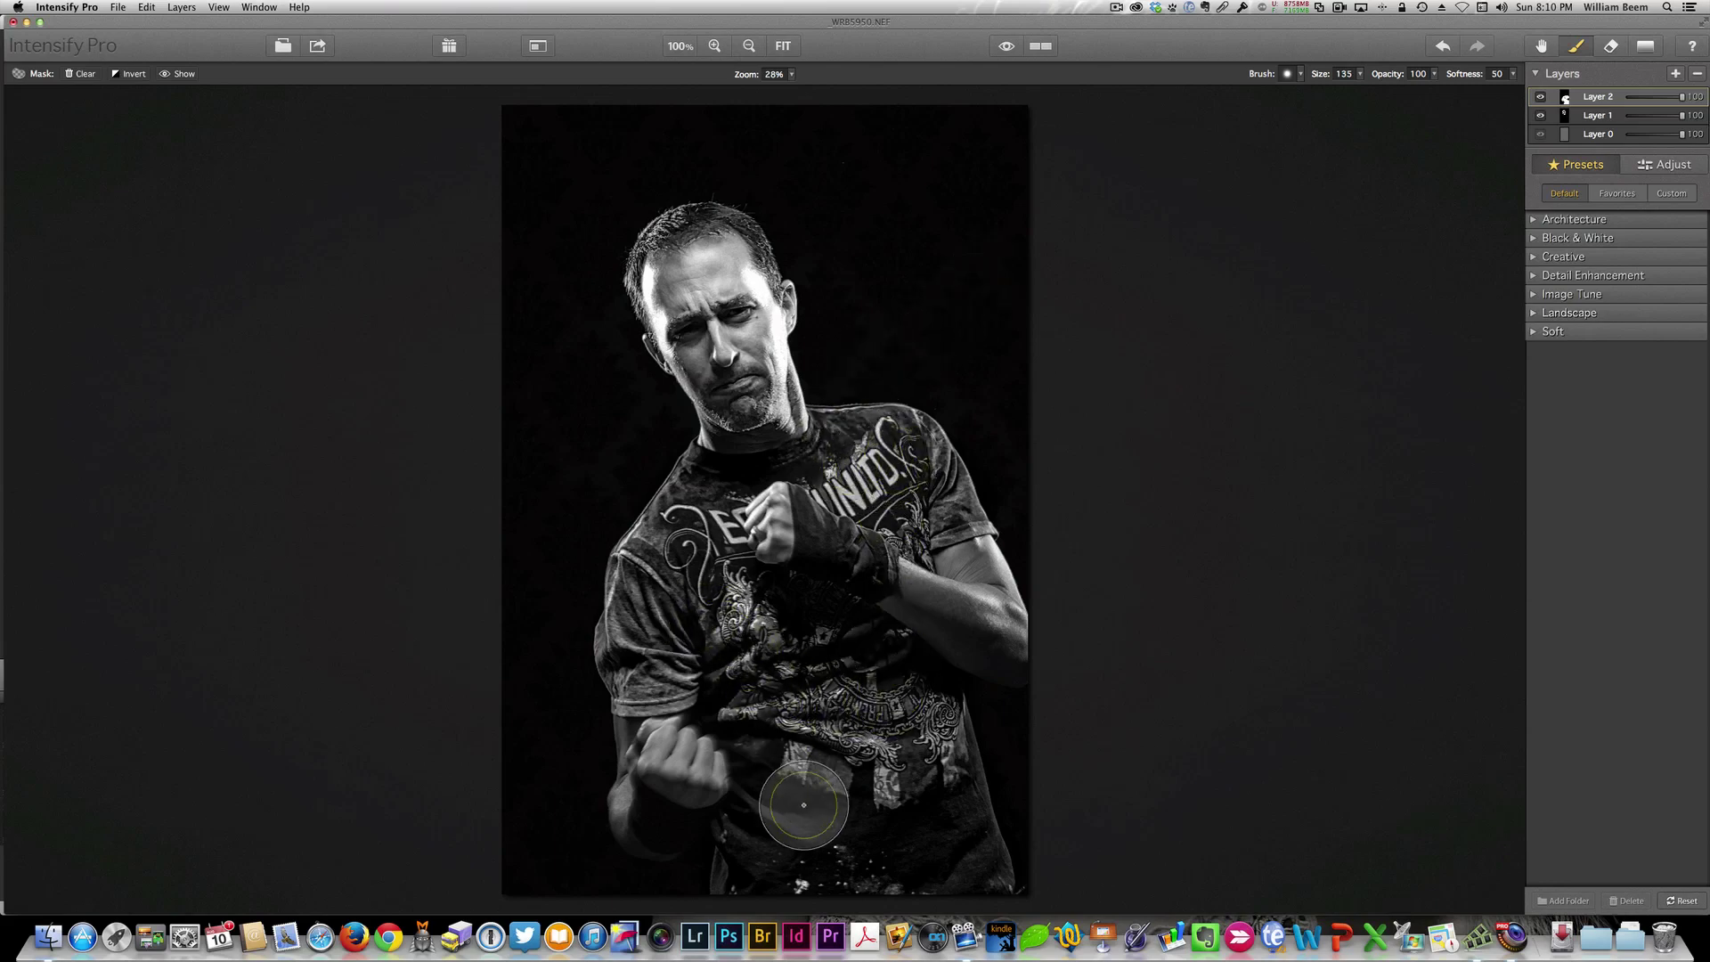
mouse_move(803, 805)
left_mouse_down()
mouse_move(844, 776)
mouse_move(908, 778)
mouse_move(861, 728)
mouse_move(819, 730)
mouse_move(810, 808)
left_mouse_up()
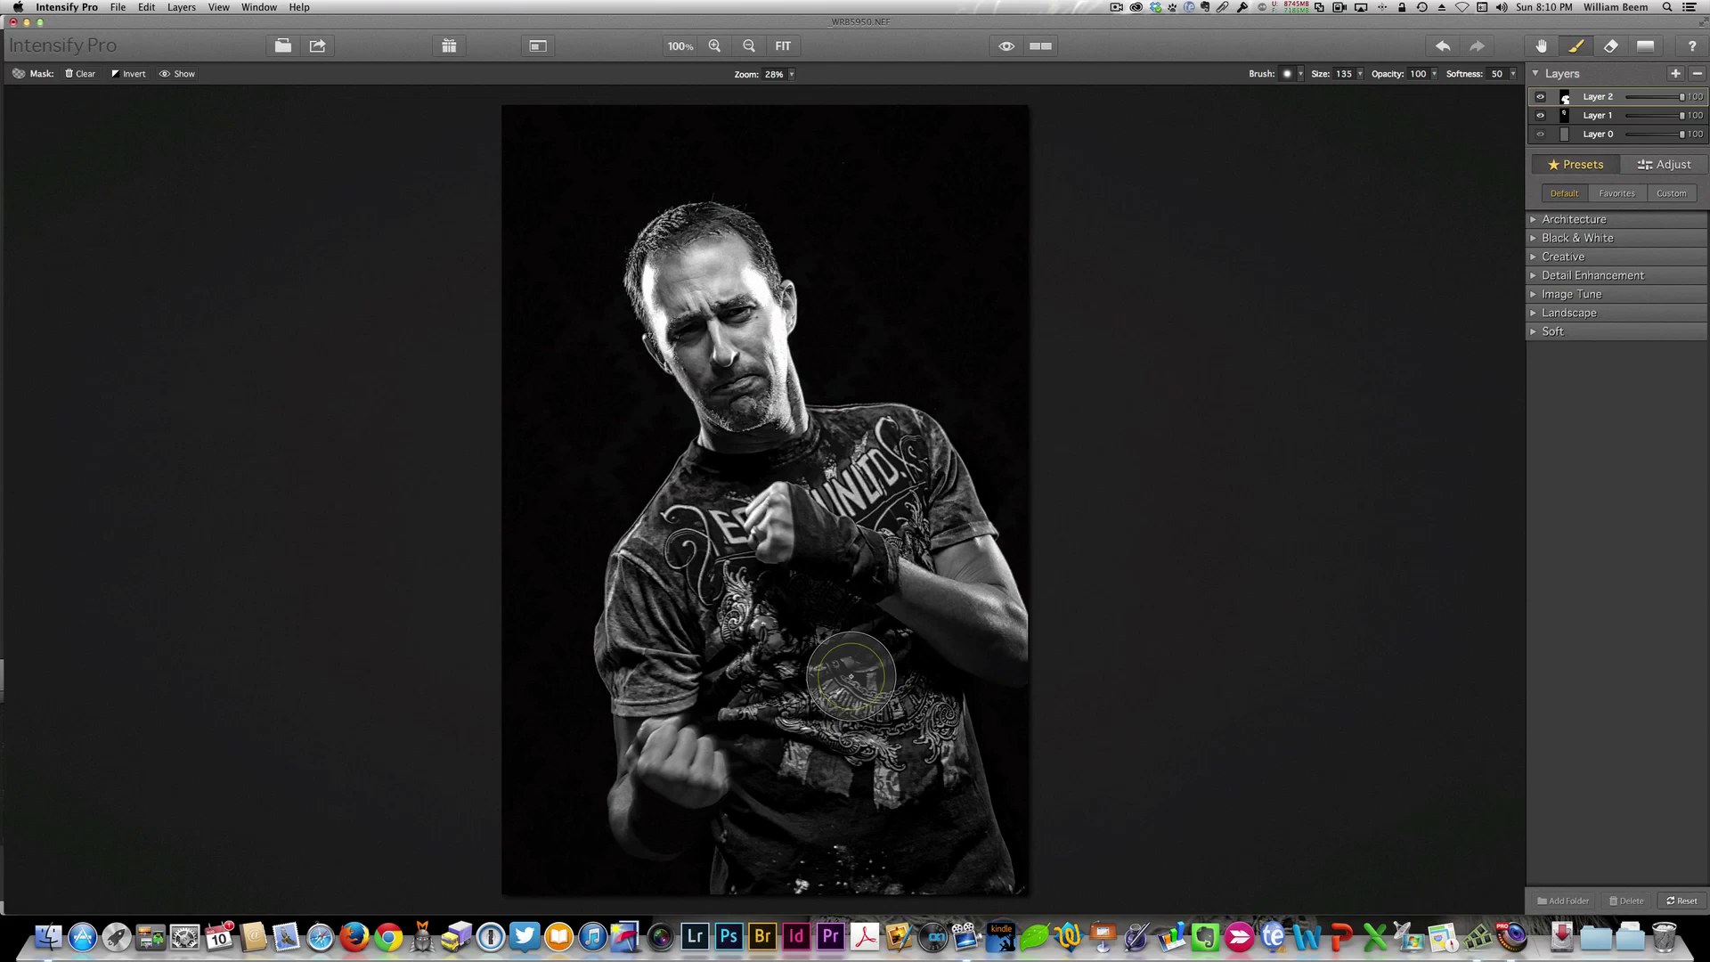
left_click(1535, 219)
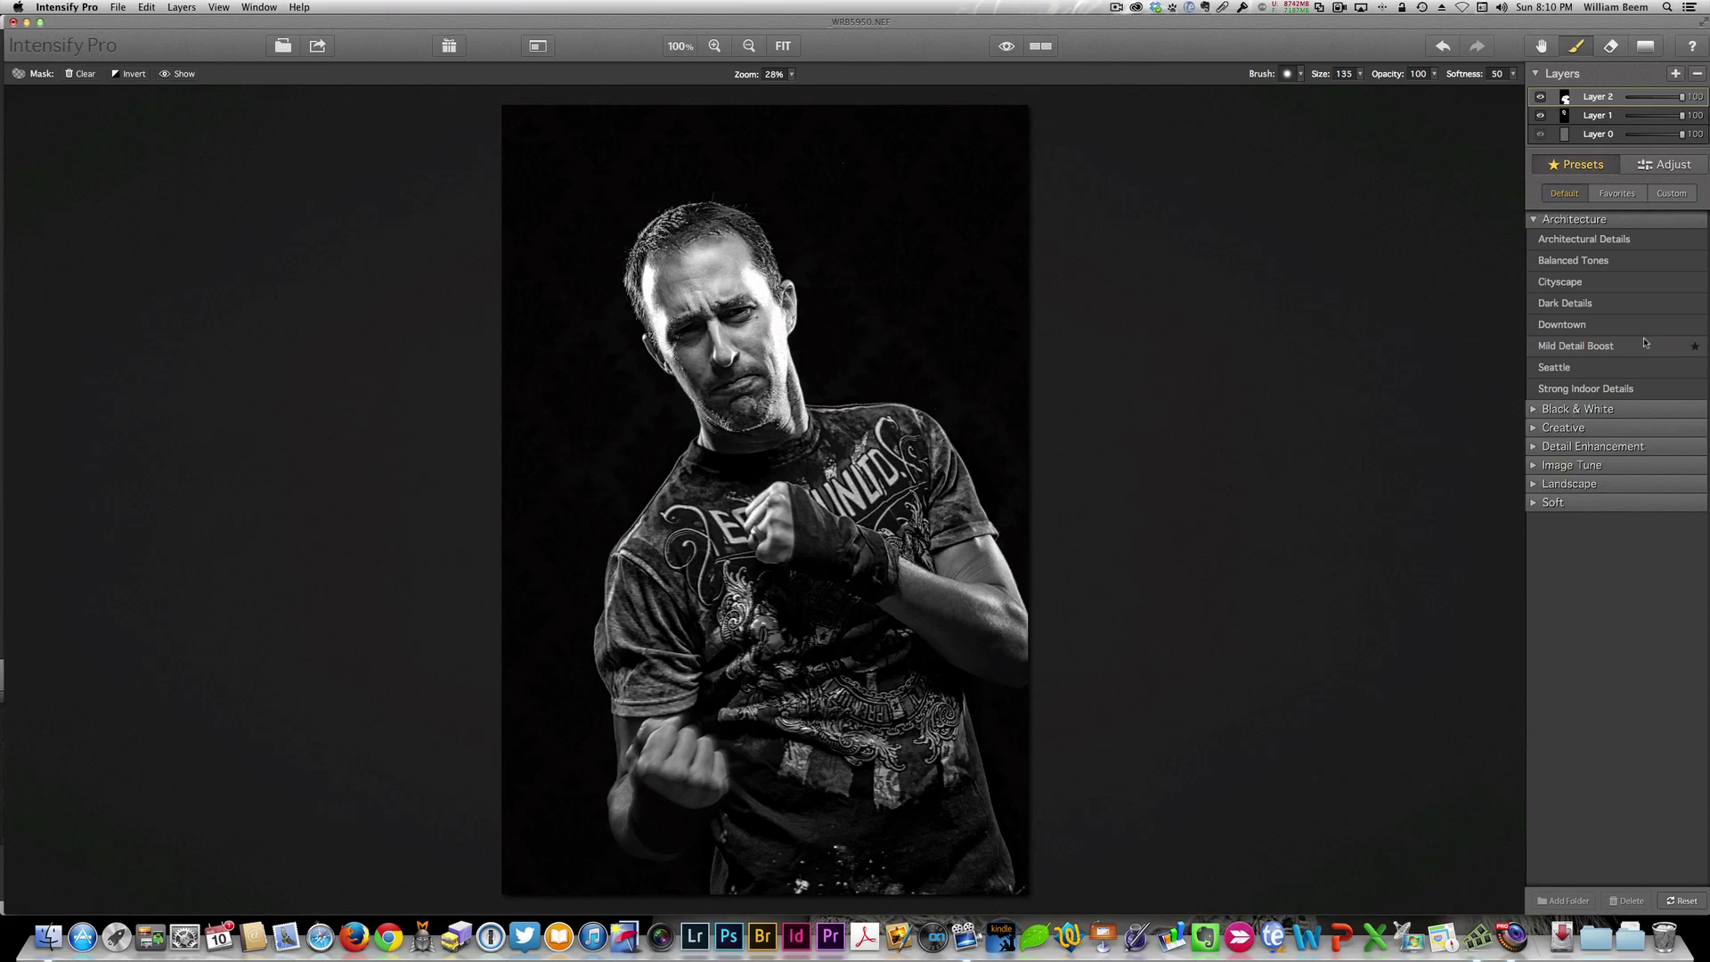
left_click(1616, 194)
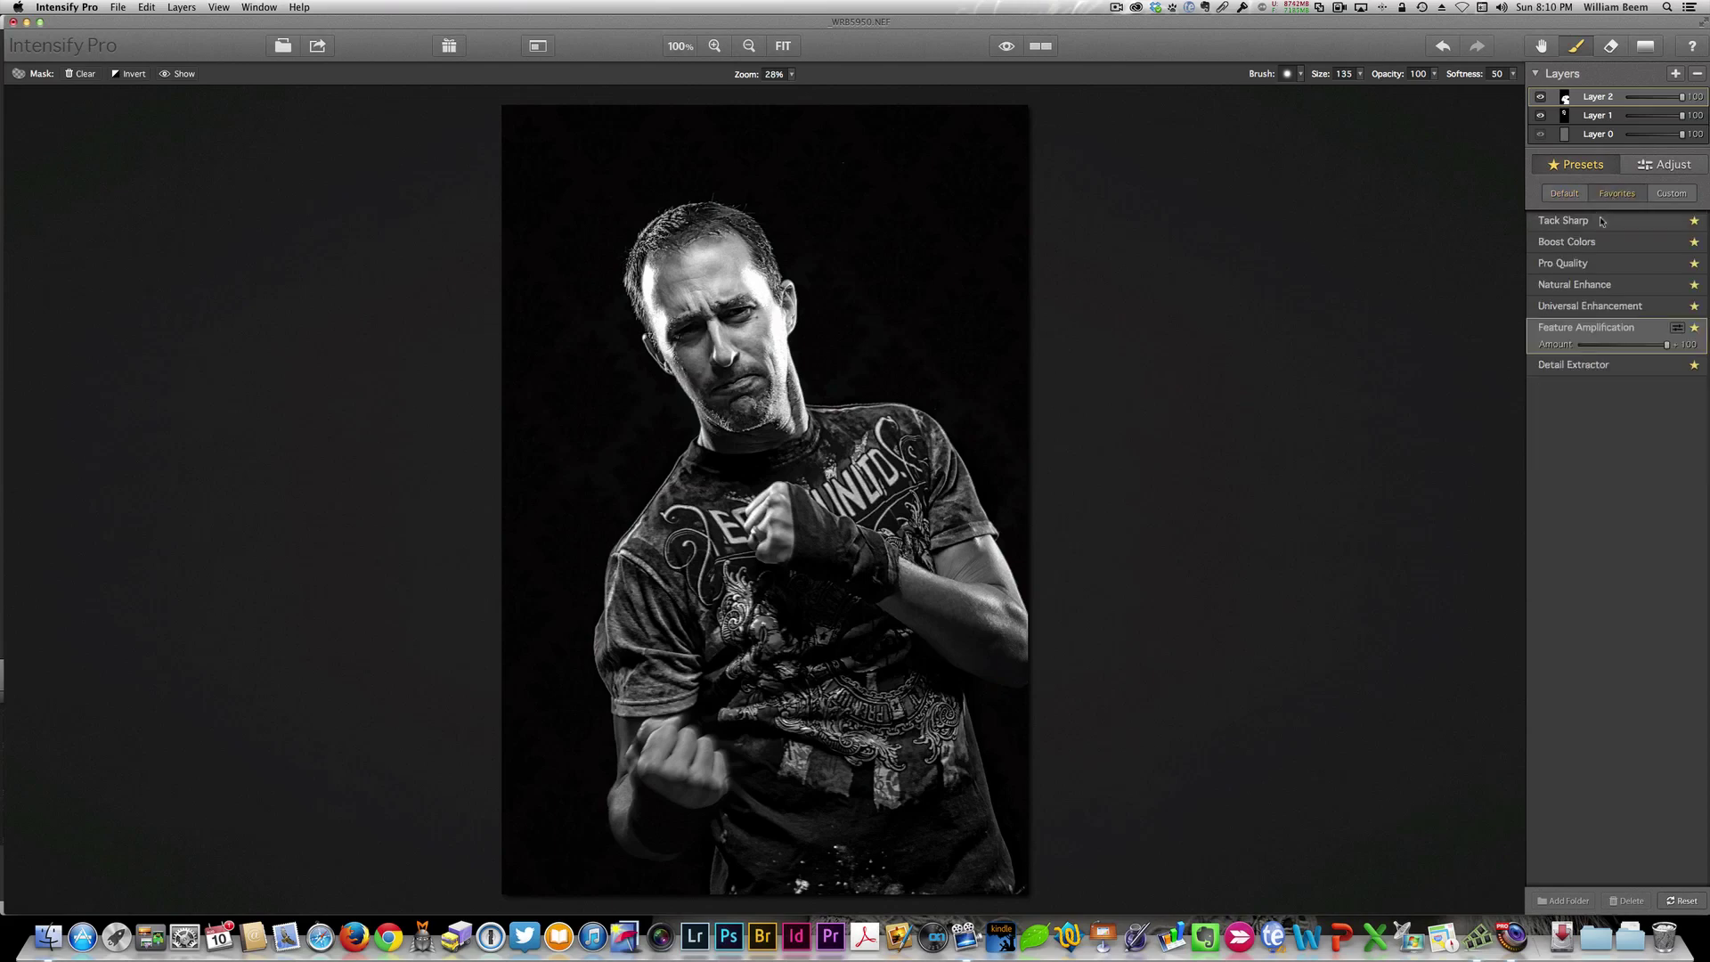